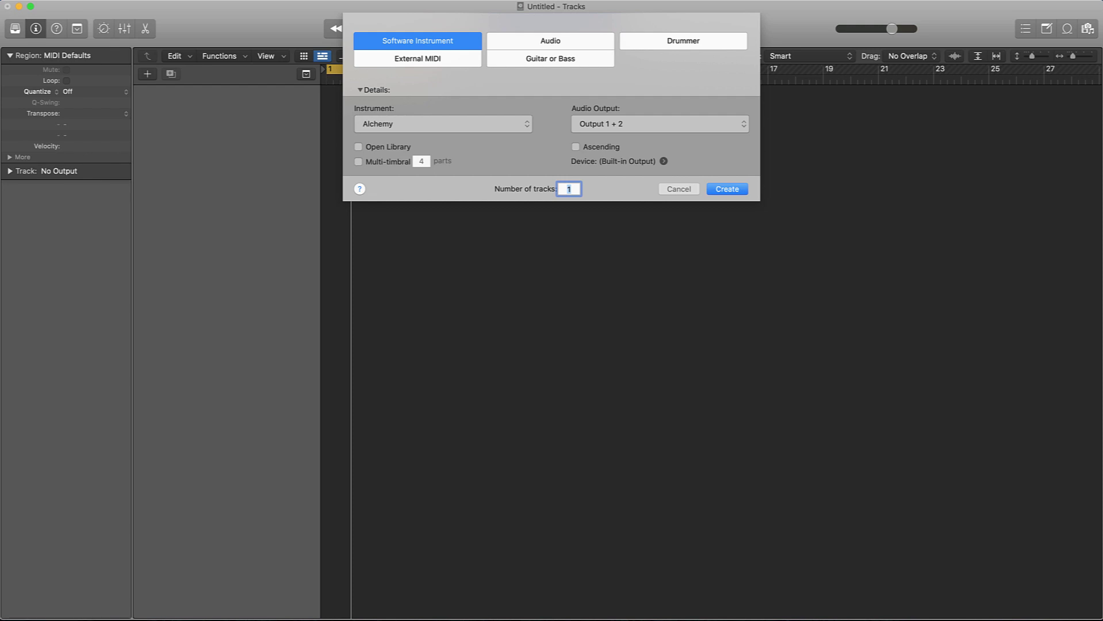
Step: Read the YouTube Studio comment asking how to make your own sounds, and return to Logic Pro's new track dialog
click(570, 620)
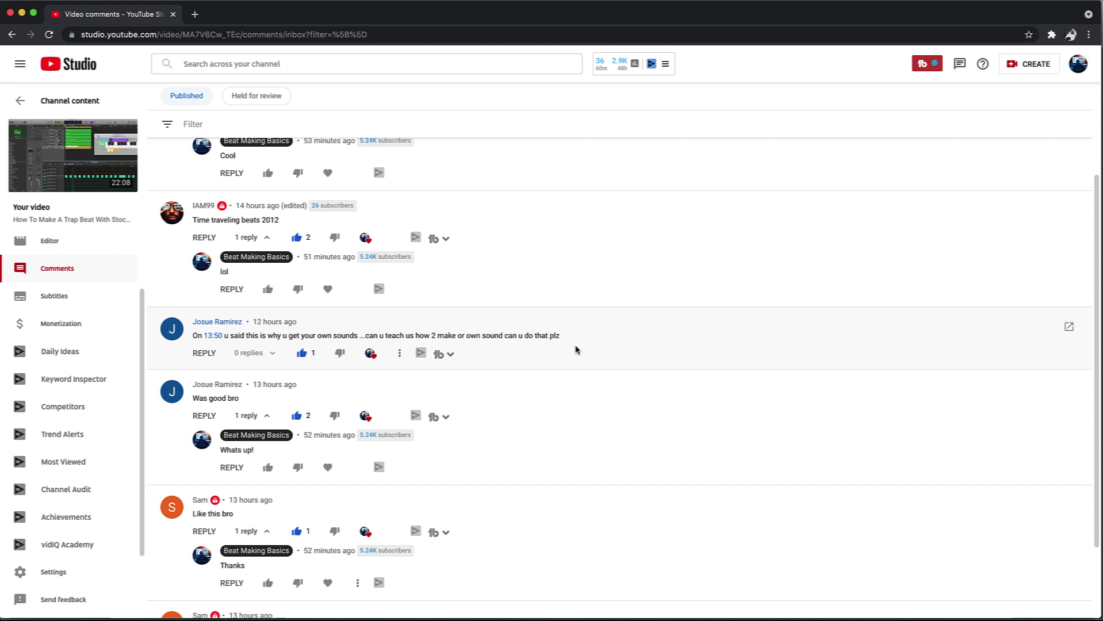
click(22, 12)
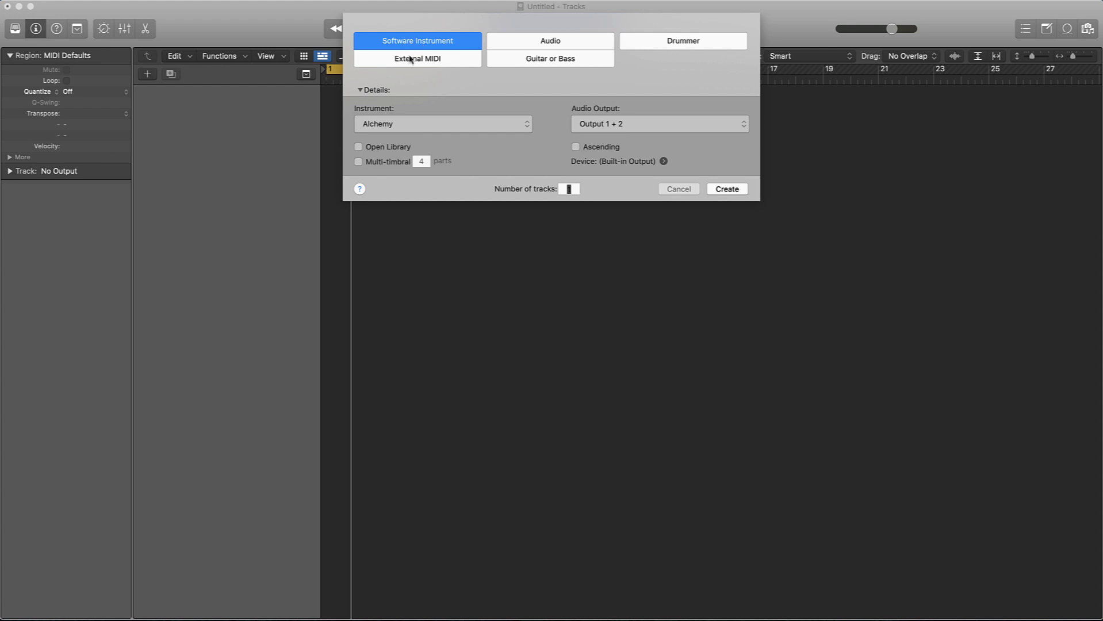
click(380, 110)
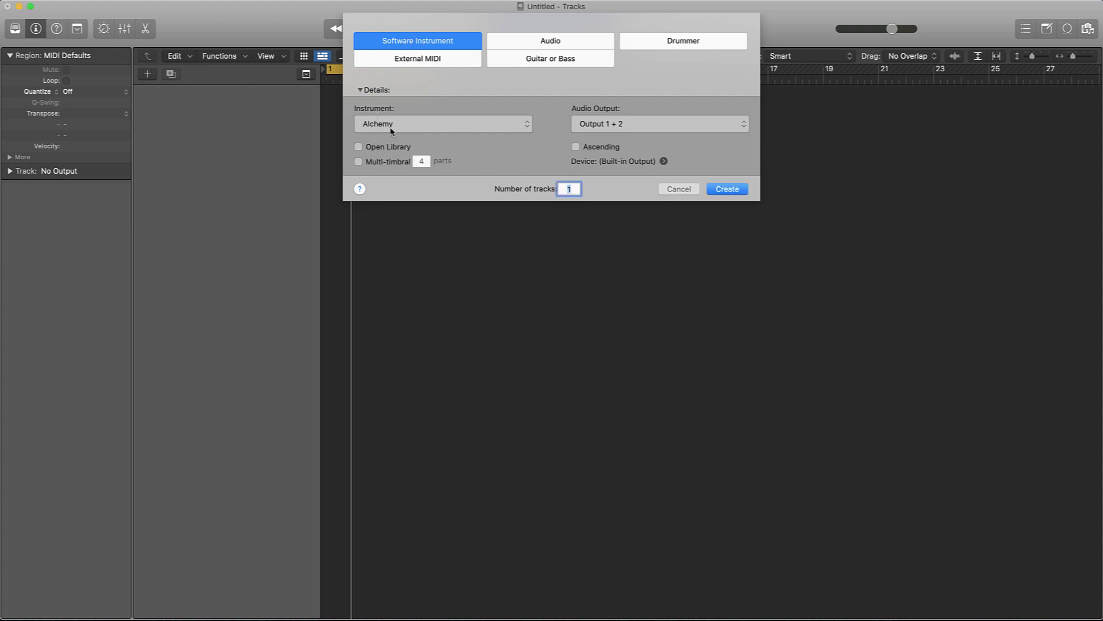
Step: Create one Alchemy software instrument track, and show Musical Typing with the plug-in window moved clear of it
click(725, 190)
key(super+k)
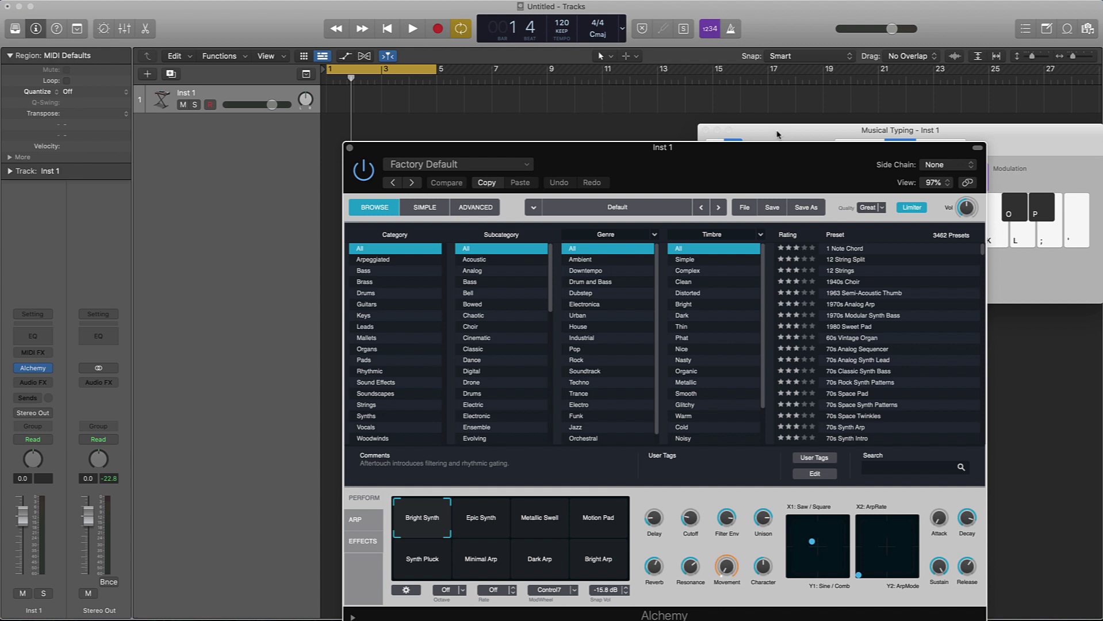
click(780, 137)
drag(623, 153, 368, 145)
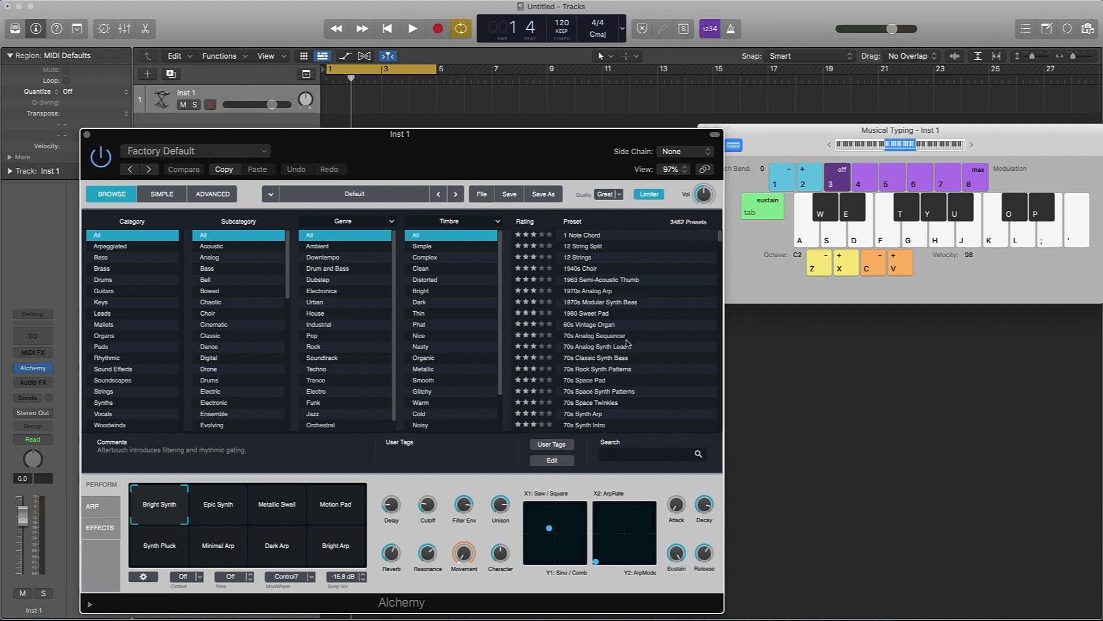
Step: Load the Ah Breezes preset into Alchemy, audition a note, and close the plug-in window
scroll(623, 344, down, 10)
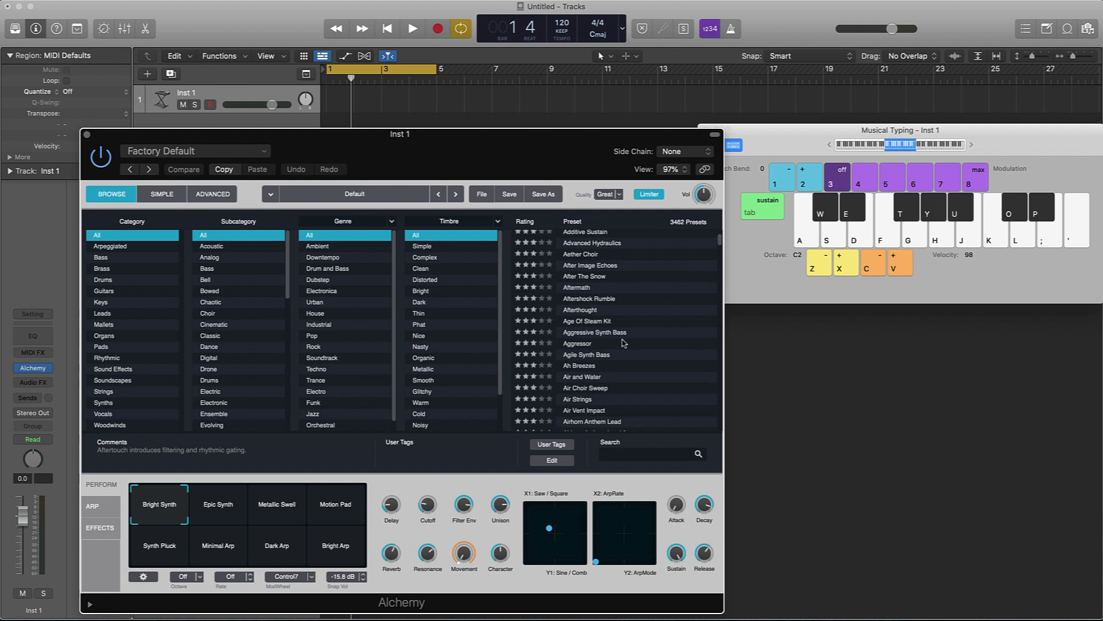
scroll(591, 297, down, 3)
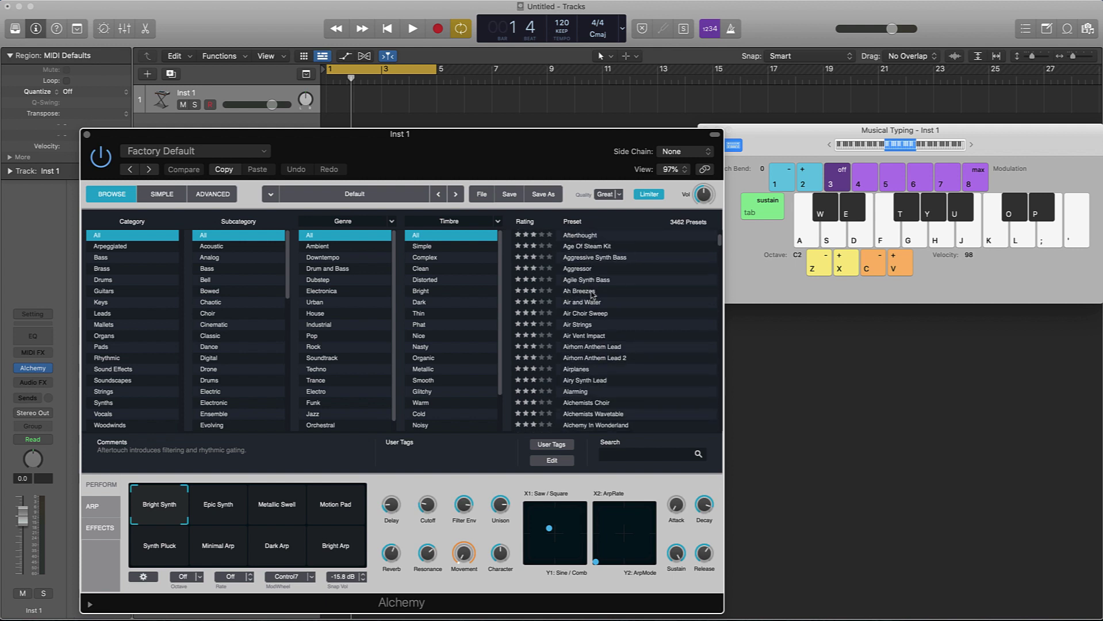
click(593, 293)
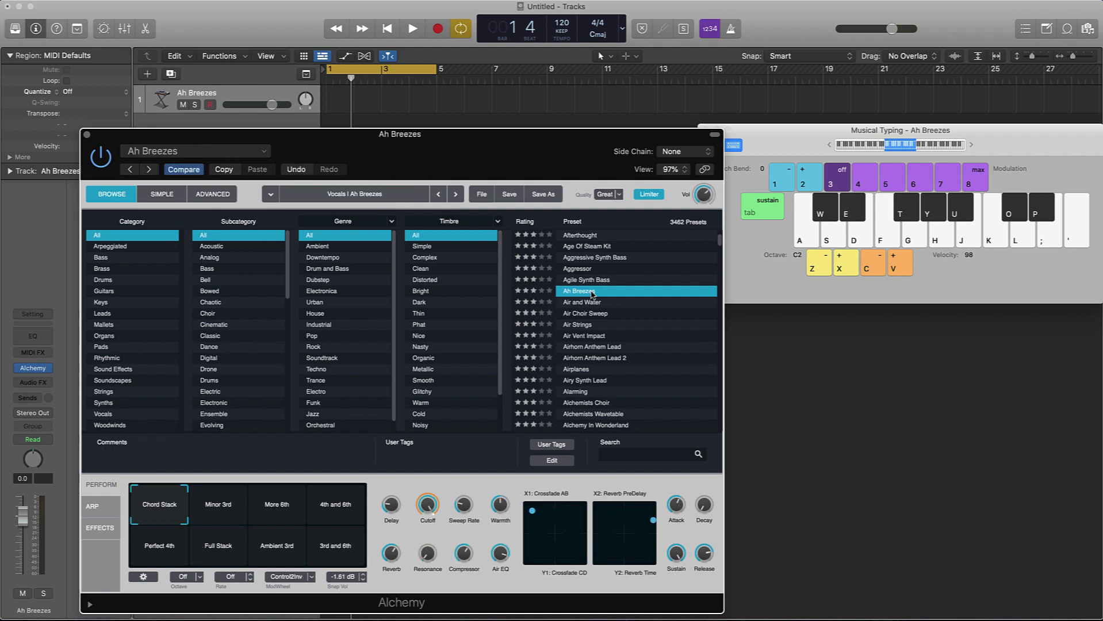
key(h)
click(87, 136)
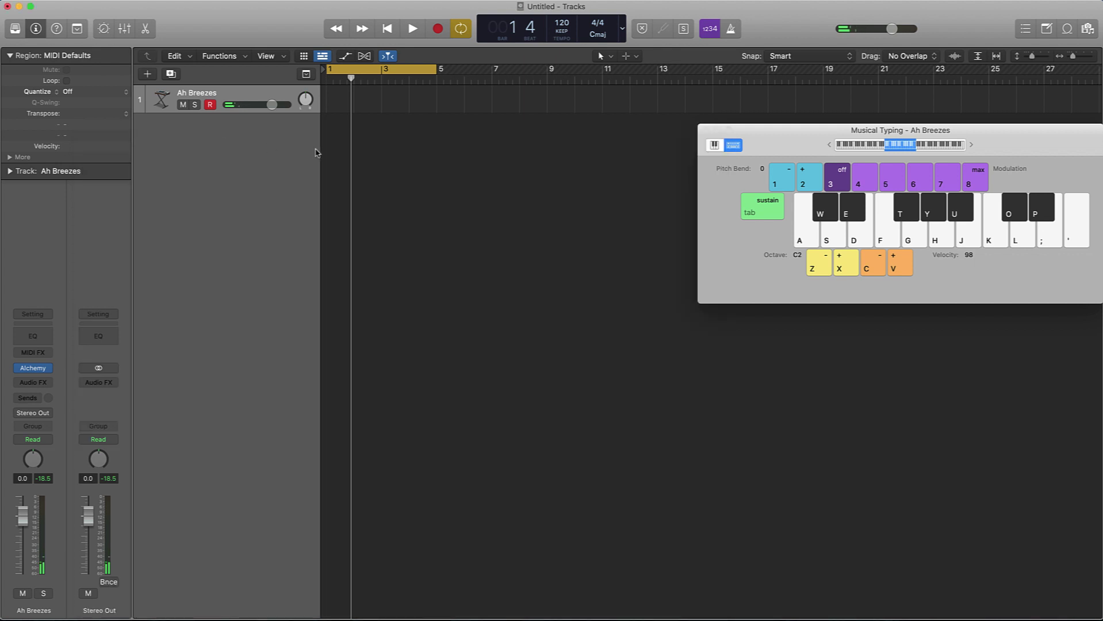
Step: Record one long sustained A2 note on the Ah Breezes track, starting from bar 1
key(Return)
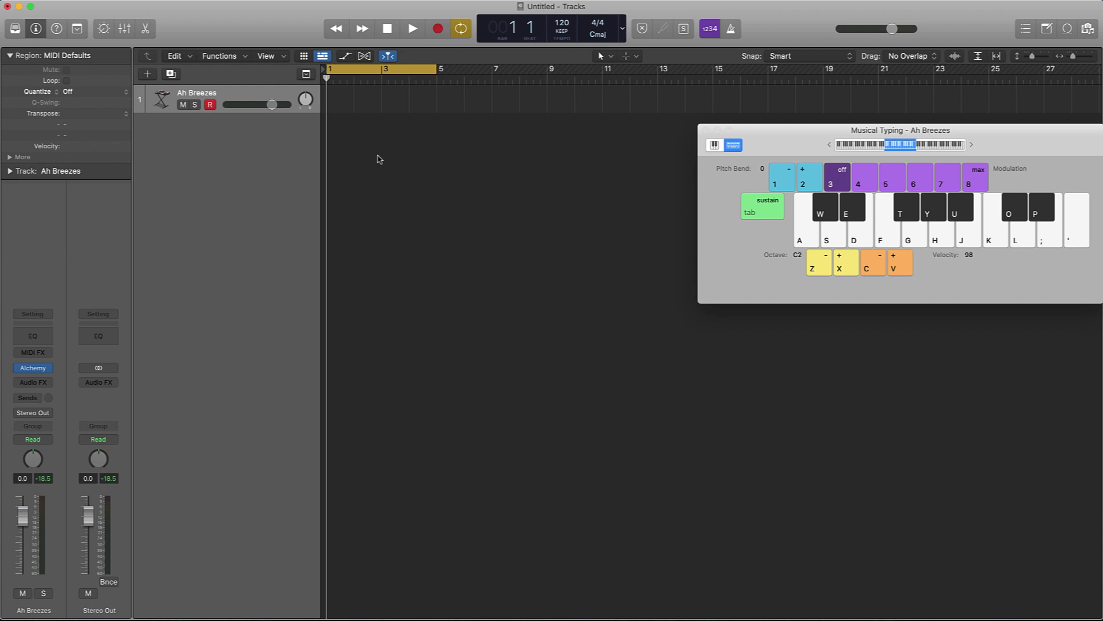
key(k)
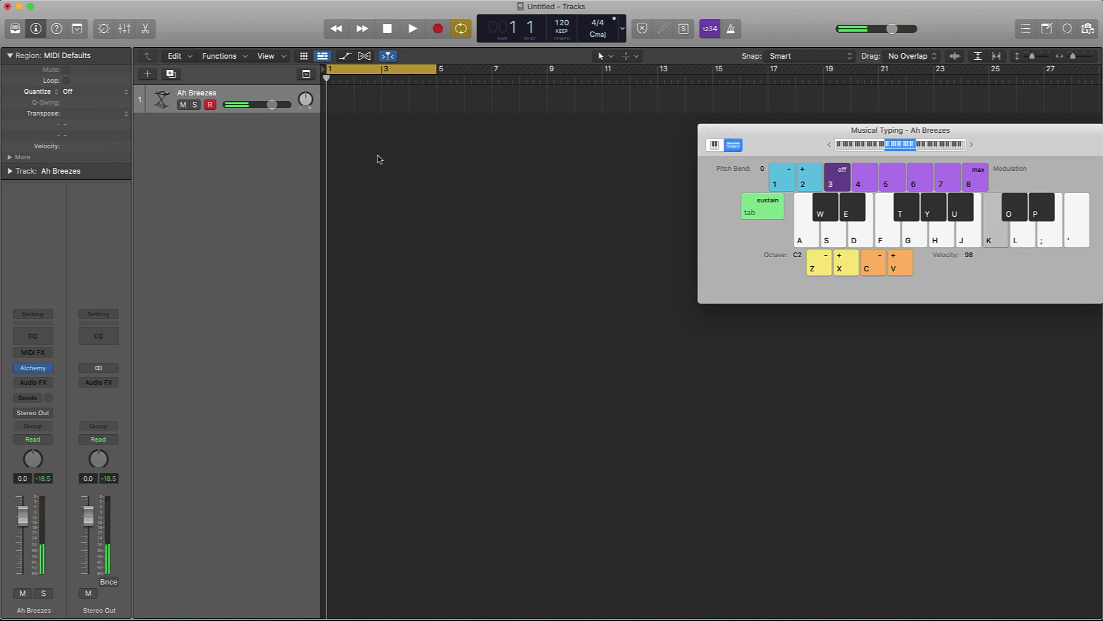
key(h)
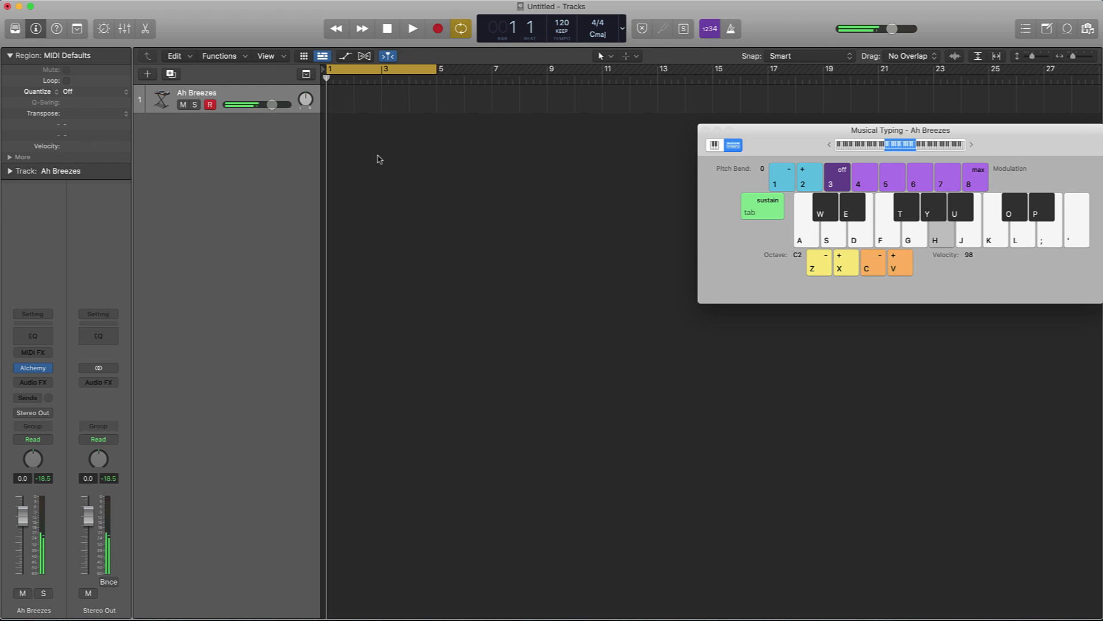
key(r)
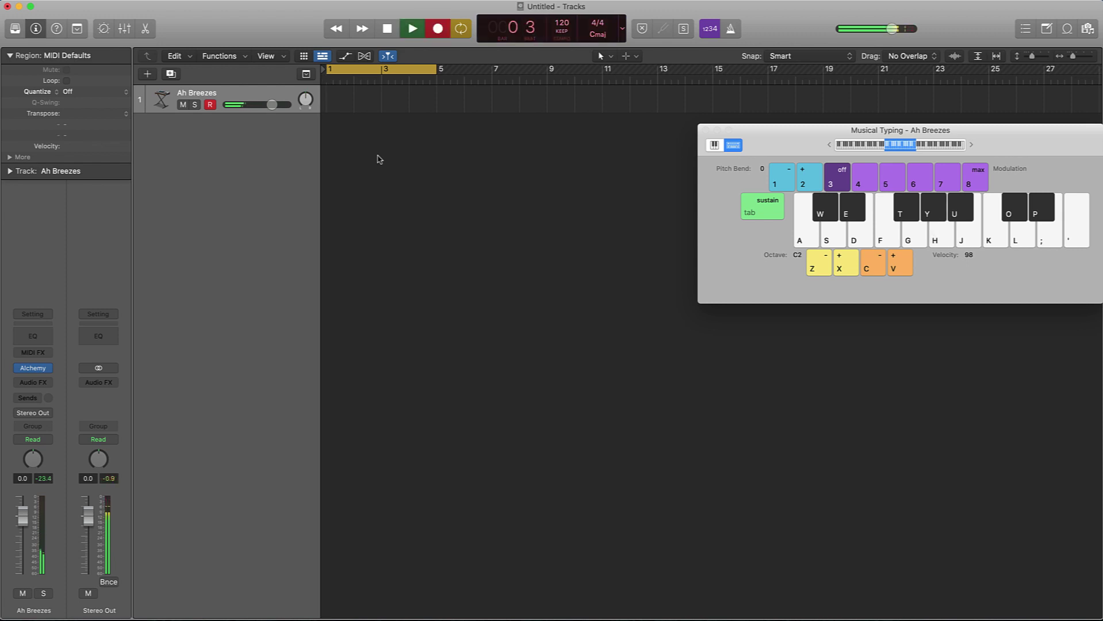
key(h)
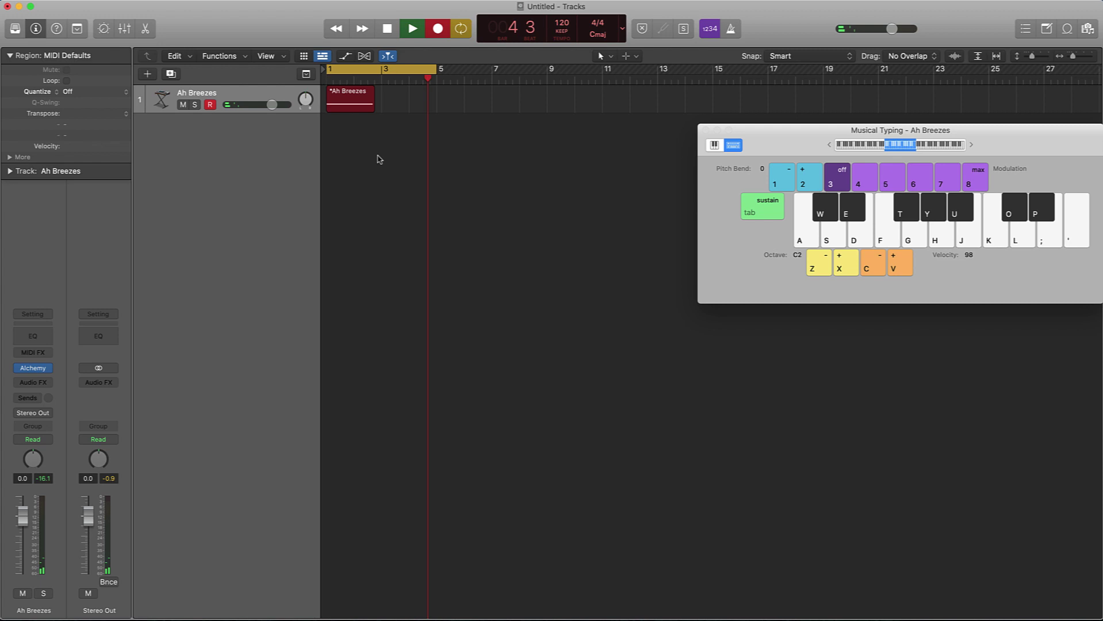
key(space)
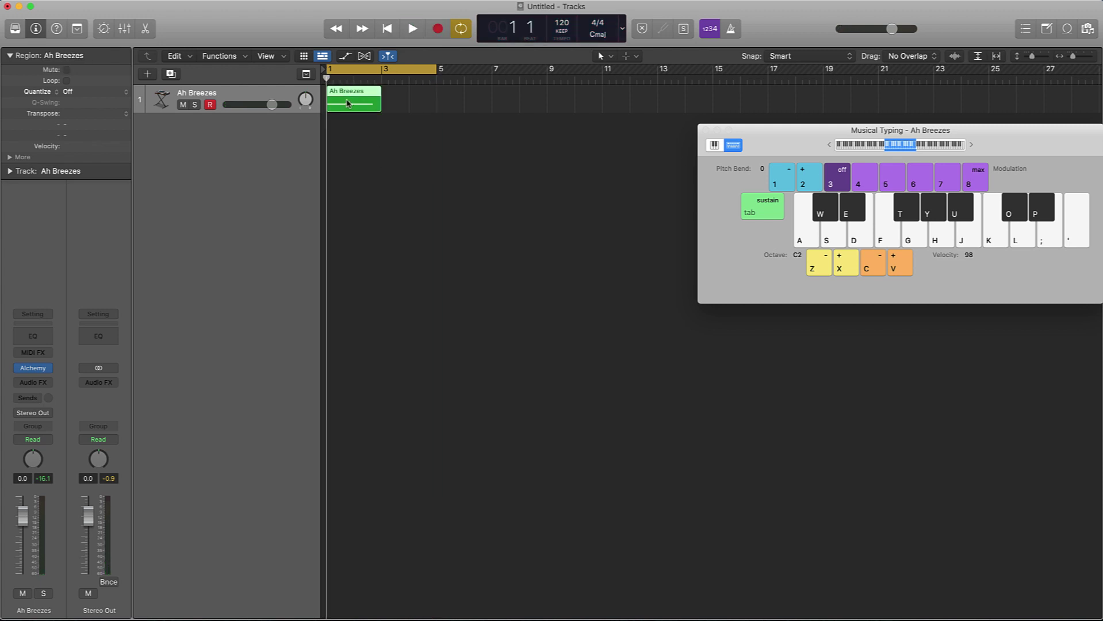
Step: Open the recorded Ah Breezes region in the Piano Roll and deselect it in the arrangement
double_click(348, 104)
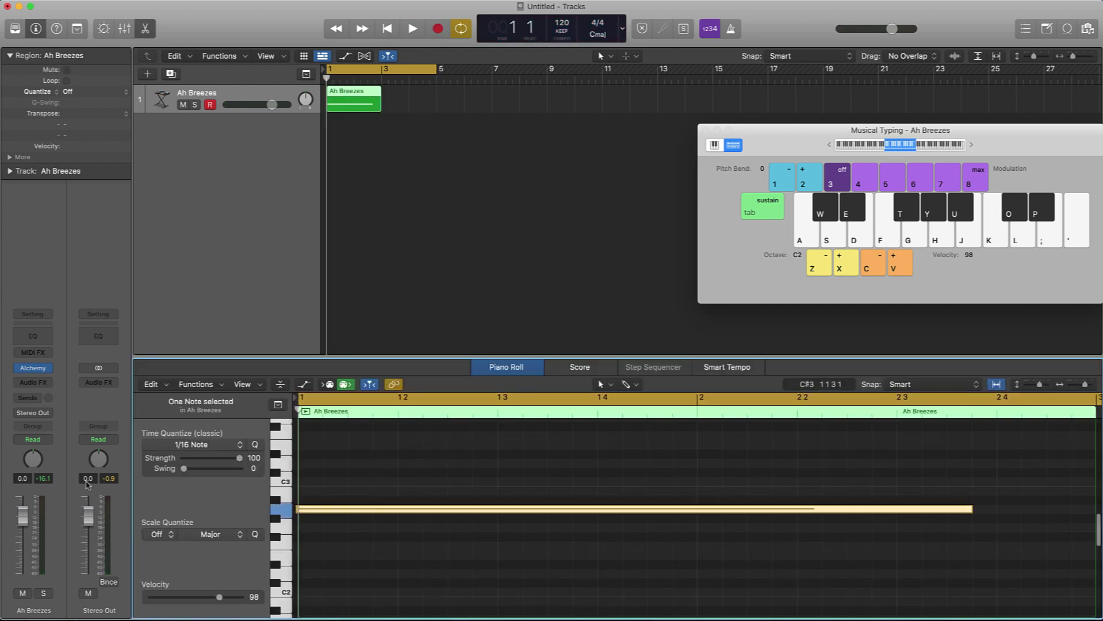
click(417, 177)
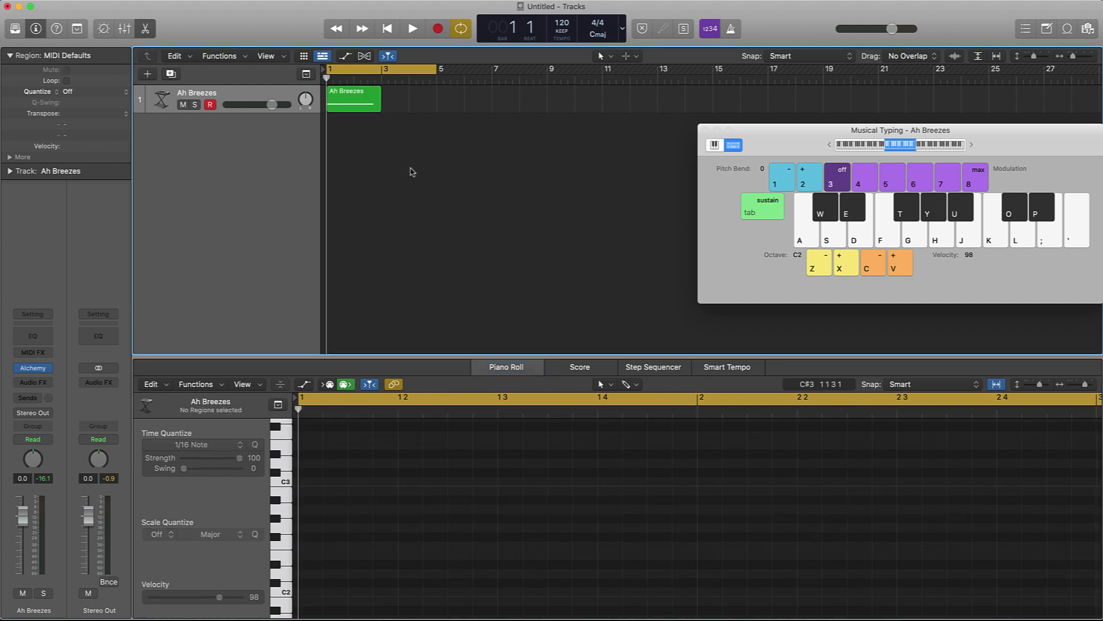
Step: Duplicate the Ah Breezes track and copy its region onto the new second track at bar 1
click(231, 94)
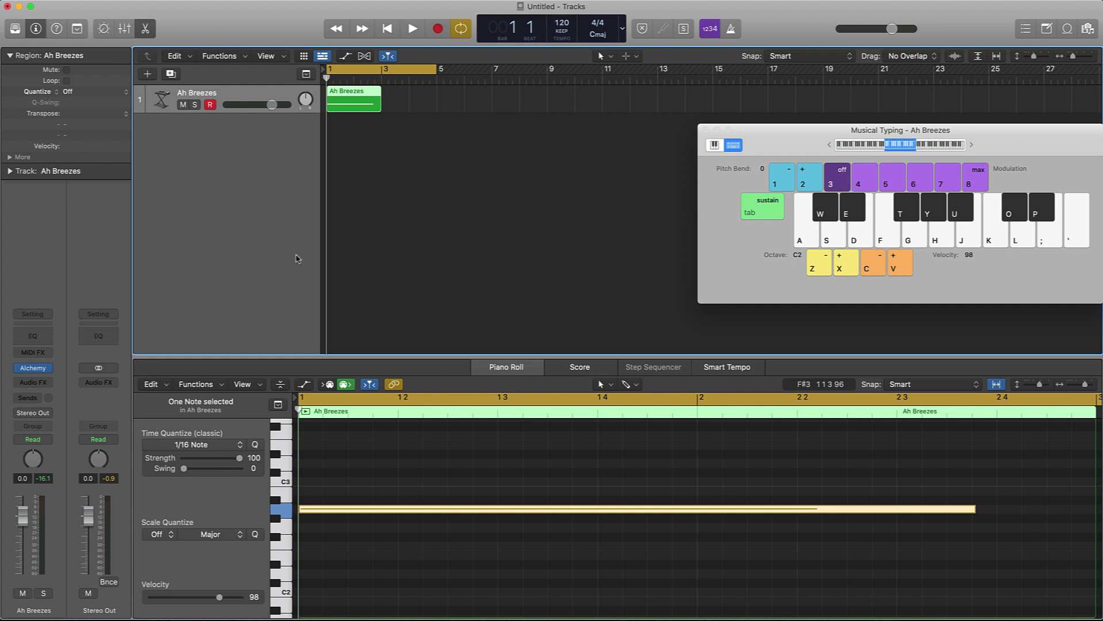
double_click(295, 259)
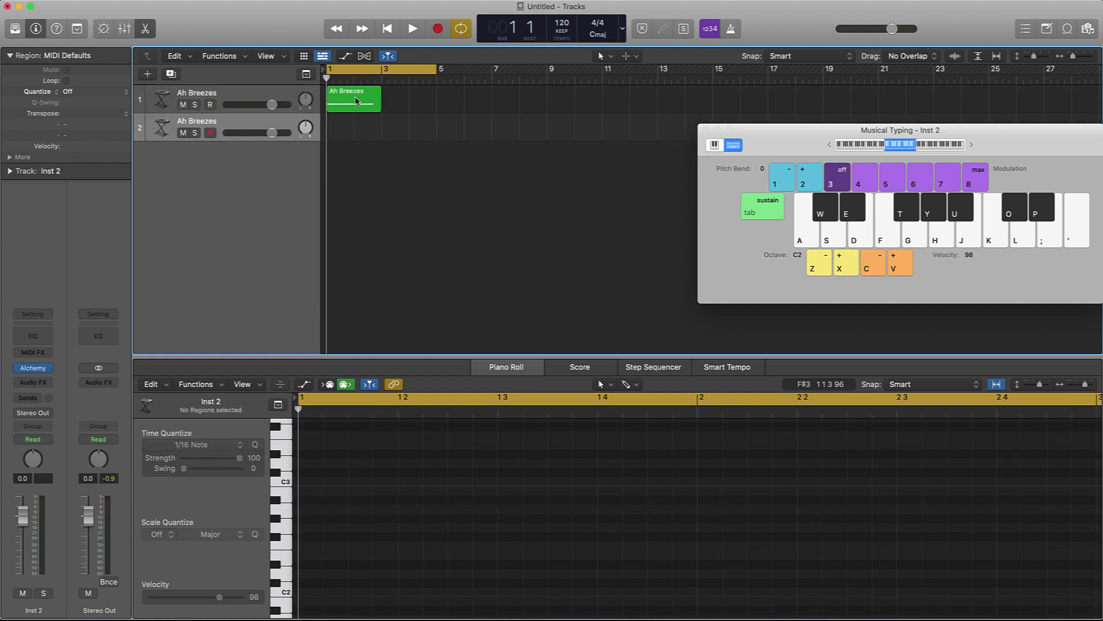
drag(354, 102, 354, 120)
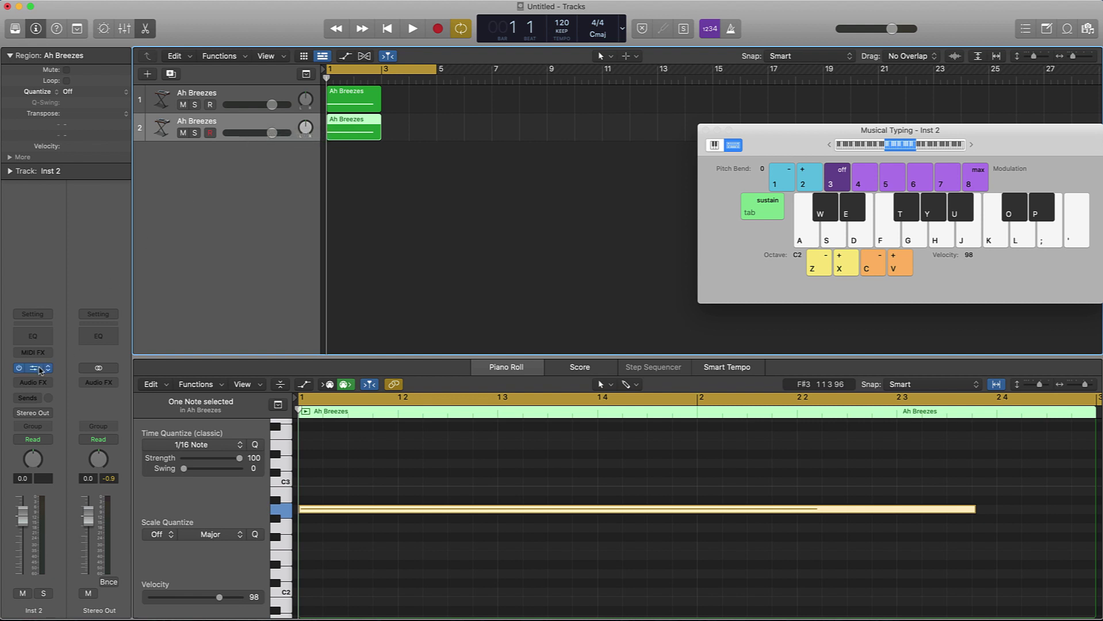
click(354, 159)
Step: Audition Aluminium Angels and Amanda Ee-Aa Morph in the second track's Alchemy, and load the Amazonia preset
click(269, 129)
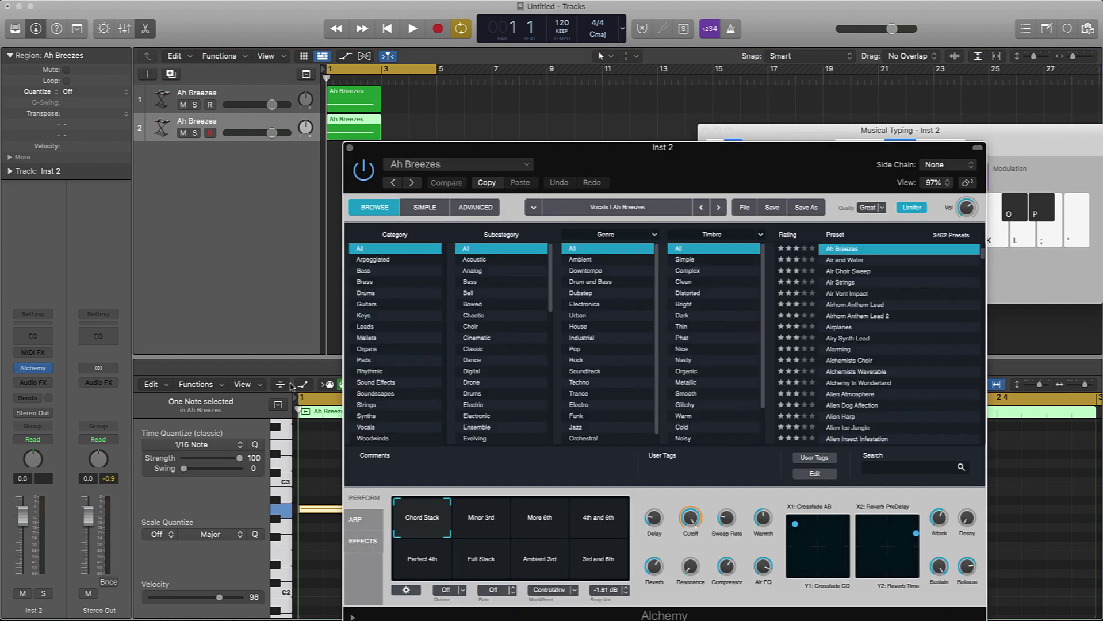
scroll(852, 328, down, 5)
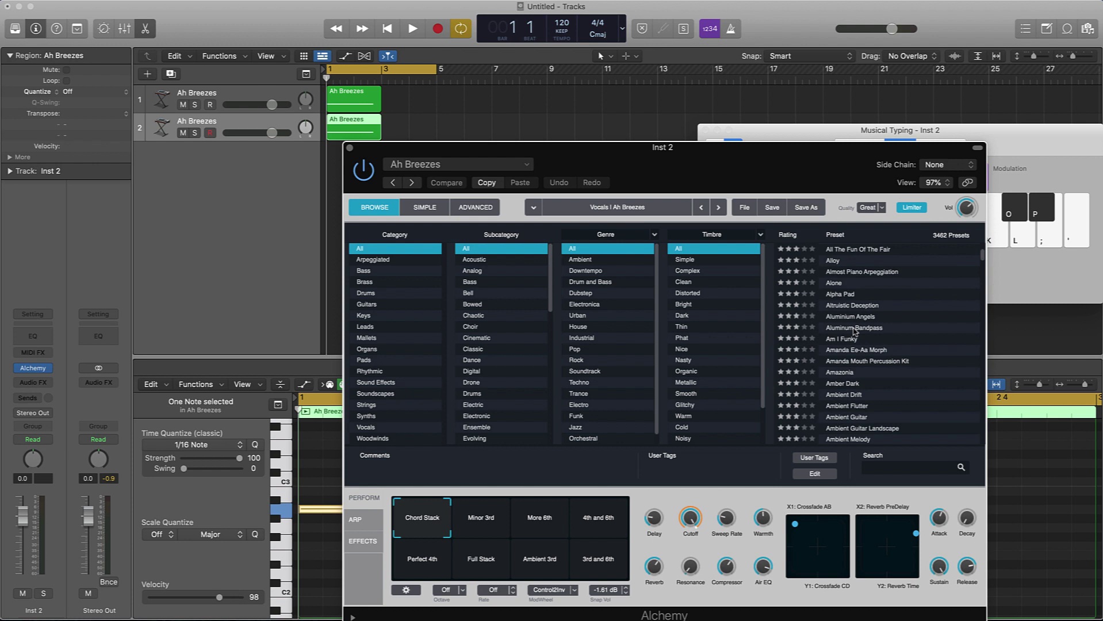
click(861, 317)
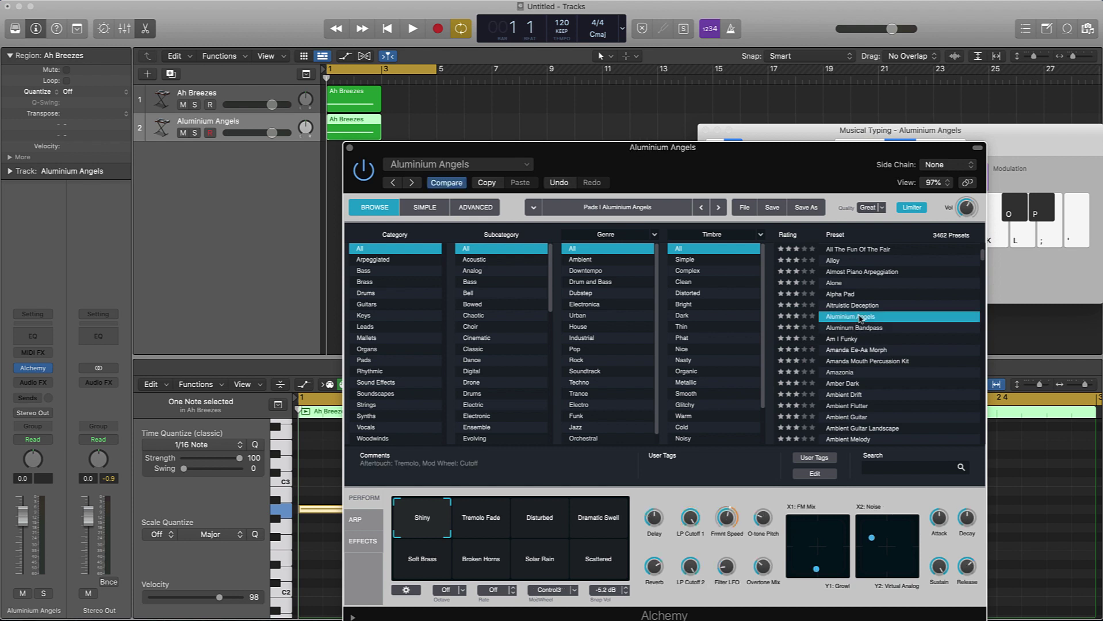
key(a)
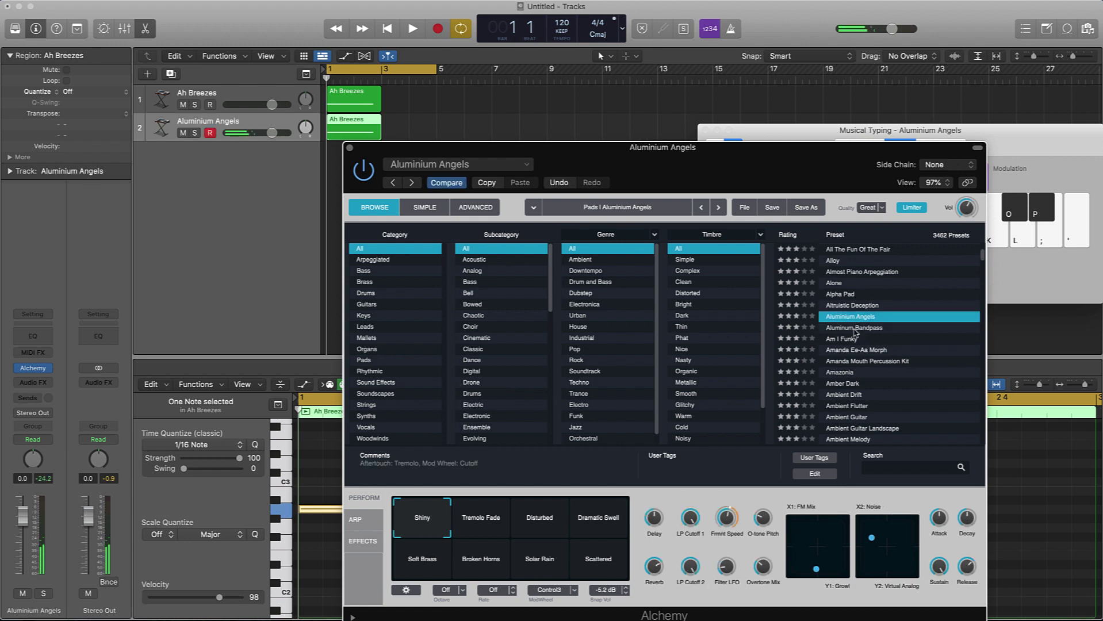
click(854, 352)
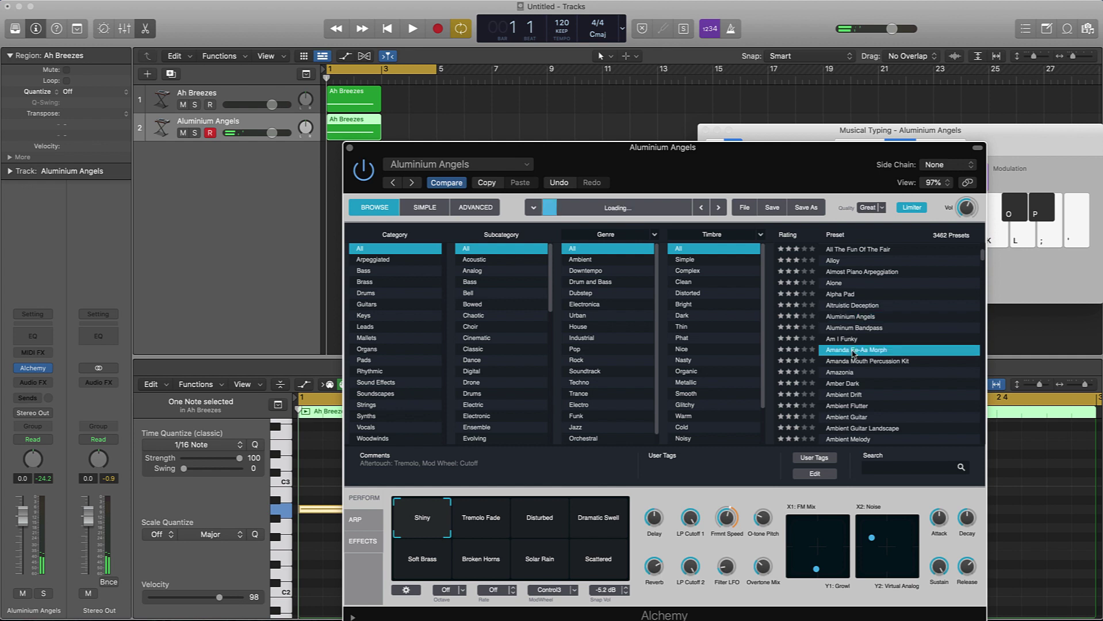
click(850, 382)
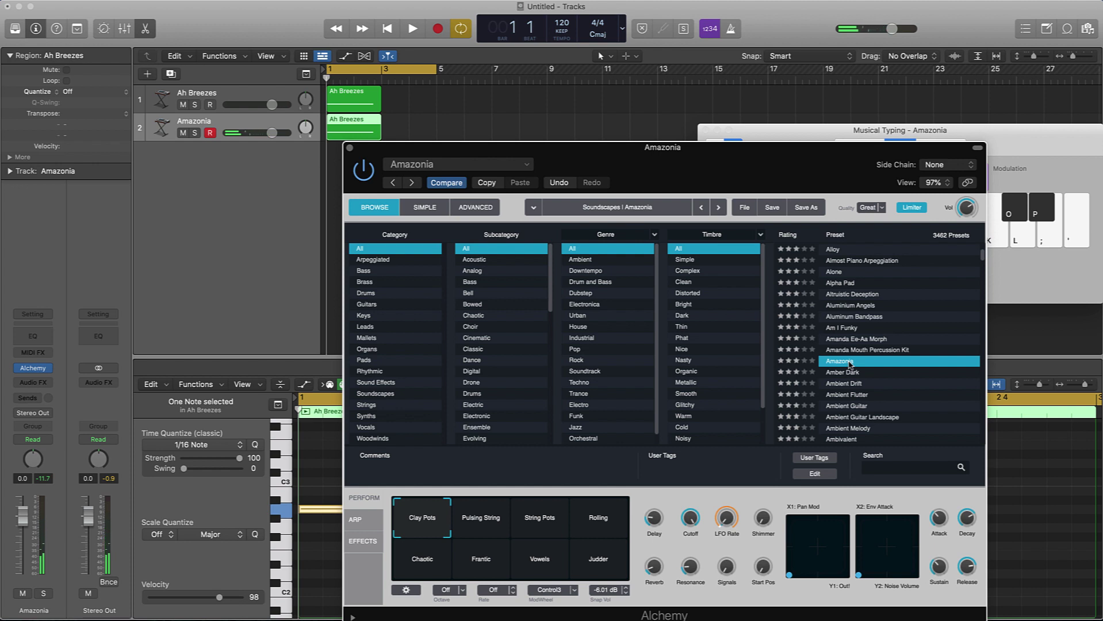
Step: Play back both layered tracks while lowering the Ah Breezes volume and raising Amazonia to 2.4 dB
click(350, 149)
key(space)
key(space)
mouse_move(272, 133)
mouse_down()
mouse_move(291, 133)
mouse_move(257, 104)
mouse_move(277, 133)
mouse_up()
key(space)
key(space)
key(space)
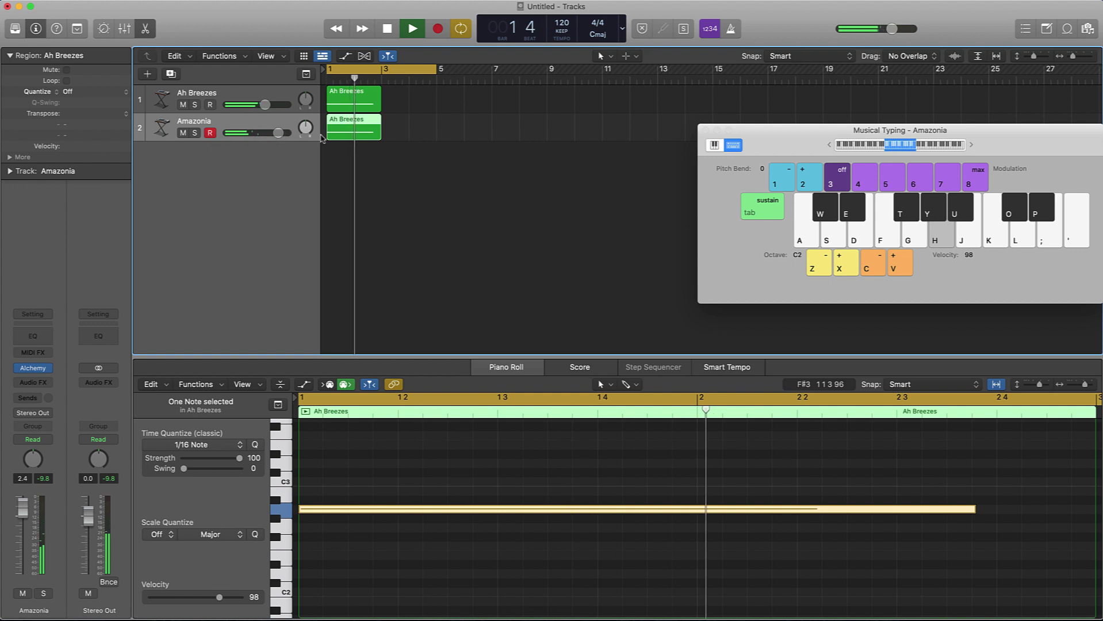
key(space)
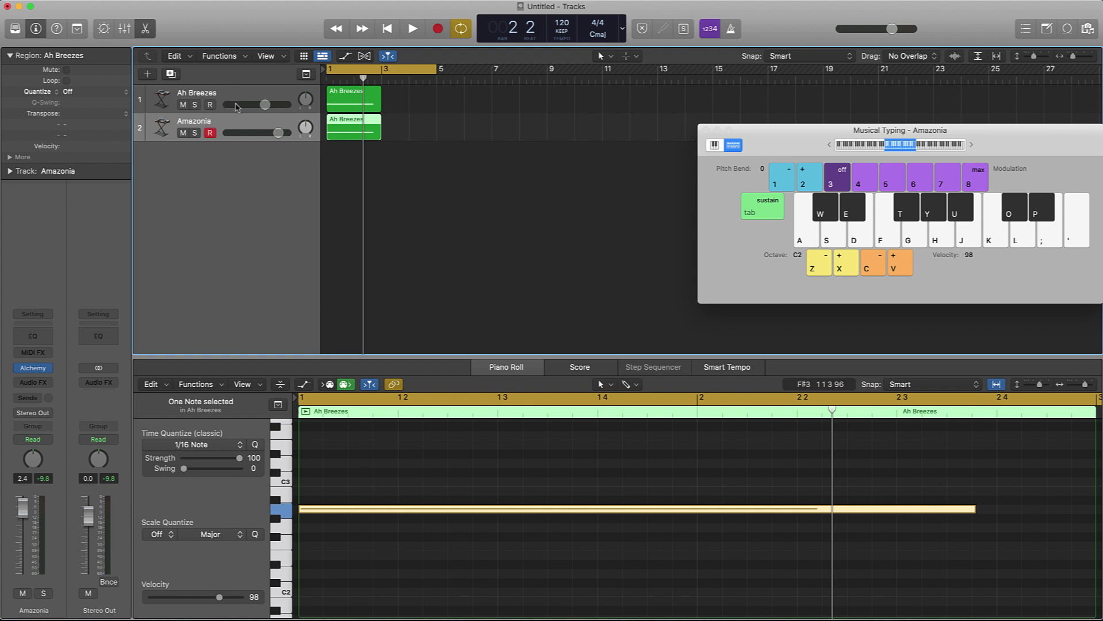
Step: Duplicate the Amazonia track and copy its region onto the new third track at bar 1
key(super+a)
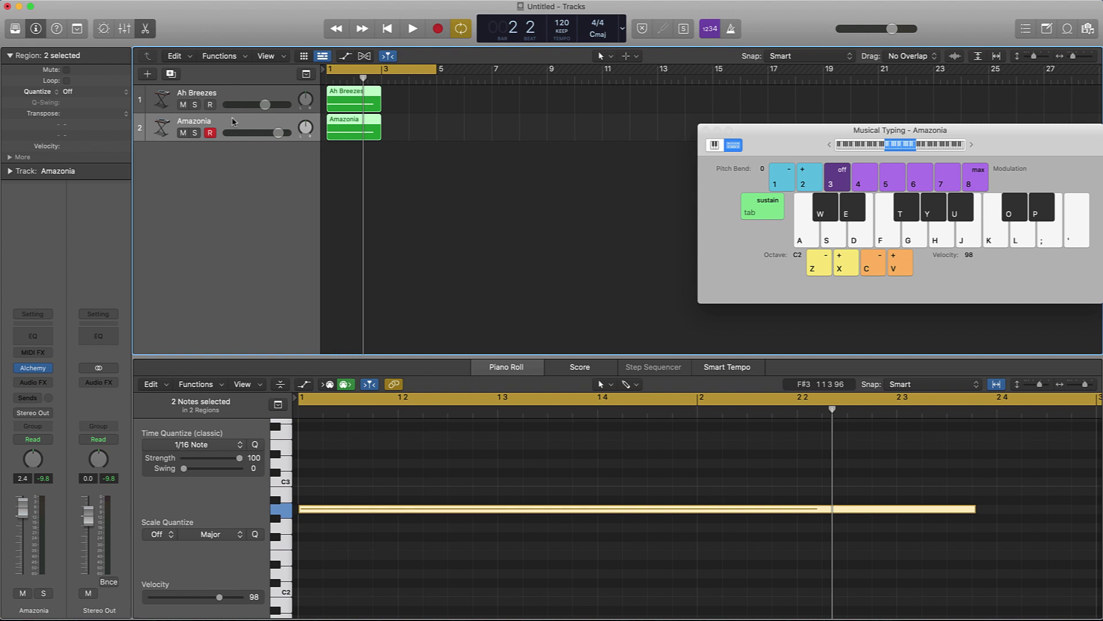
key(super+d)
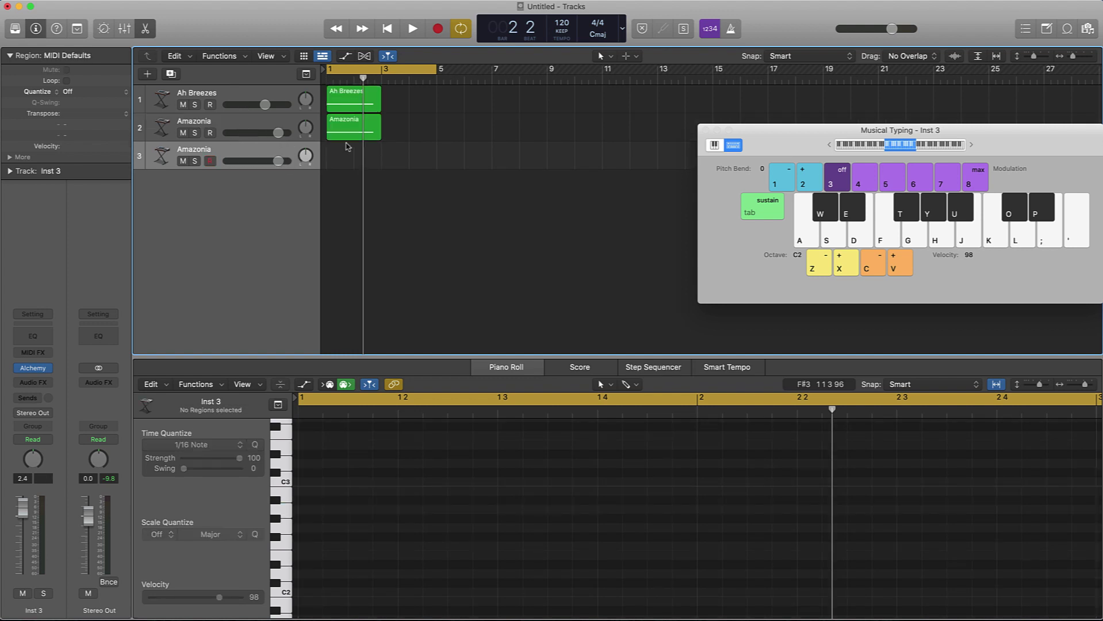
drag(352, 131, 352, 156)
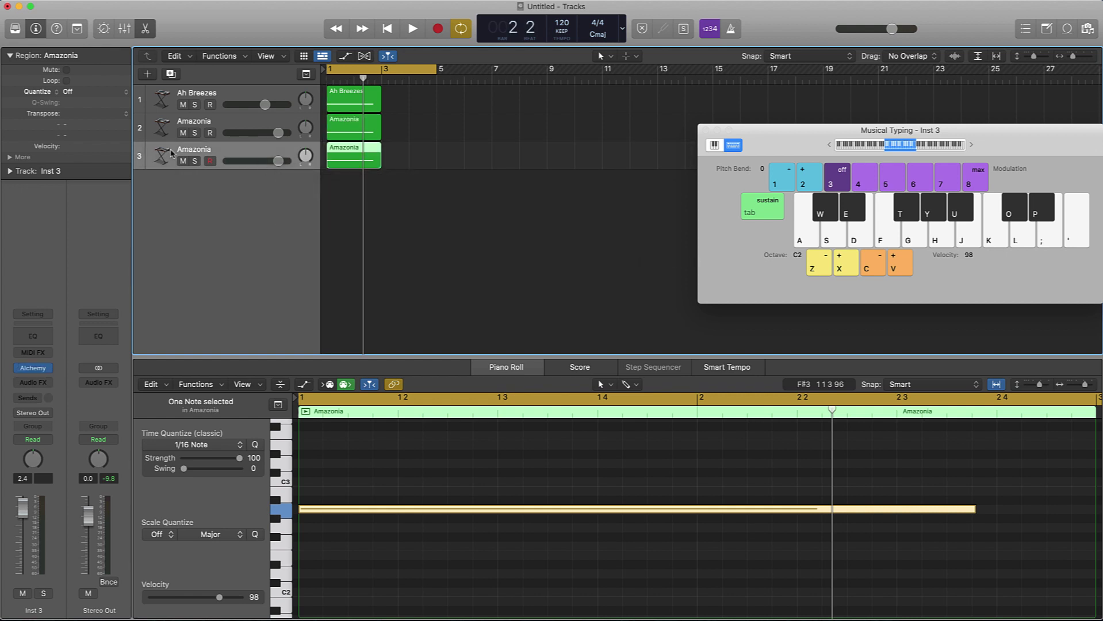
Step: Load the Bright Glide Lead preset into Alchemy on the third track
click(37, 369)
scroll(887, 369, up, 3)
scroll(886, 370, down, 10)
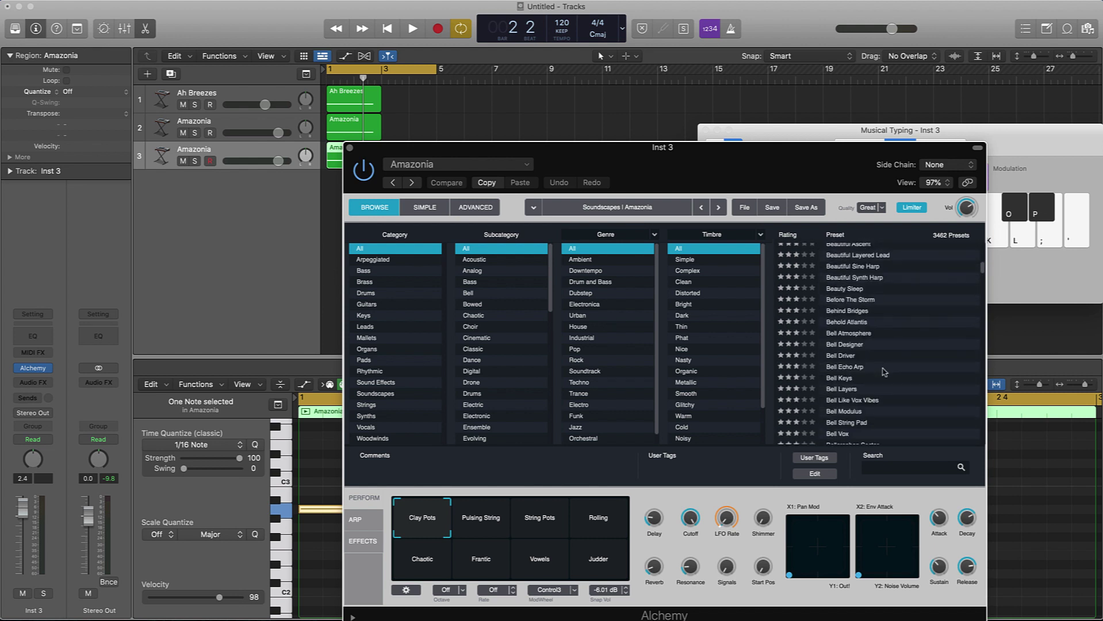
click(871, 364)
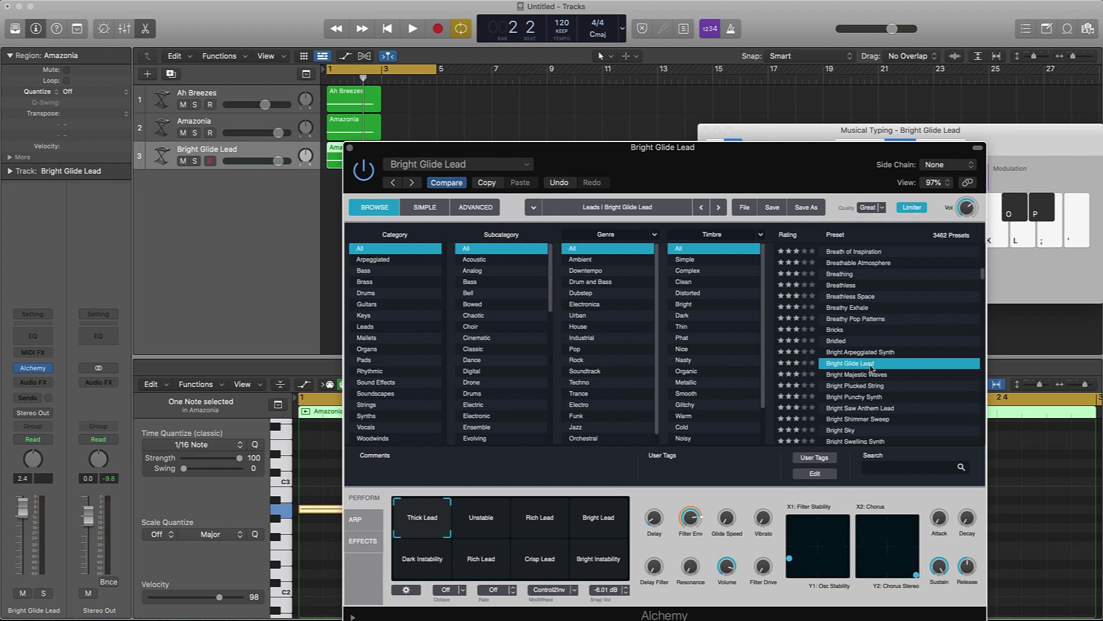
Step: Move the Musical Typing window clear of Alchemy's preset list and audition a note with Bright Glide Lead
click(1021, 131)
drag(1021, 131, 927, 62)
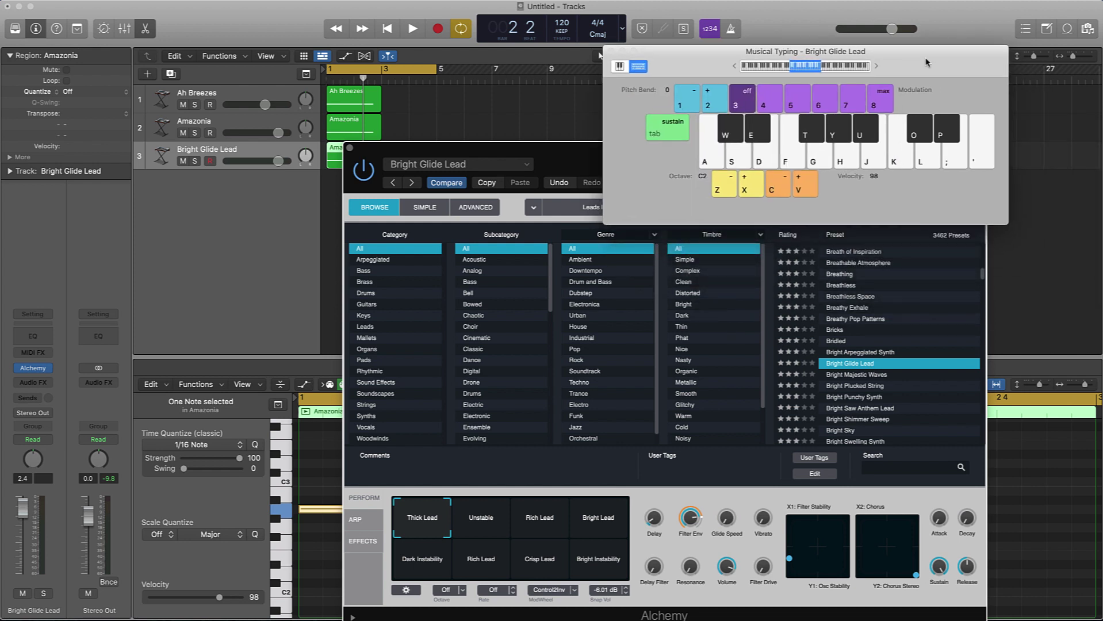
key(h)
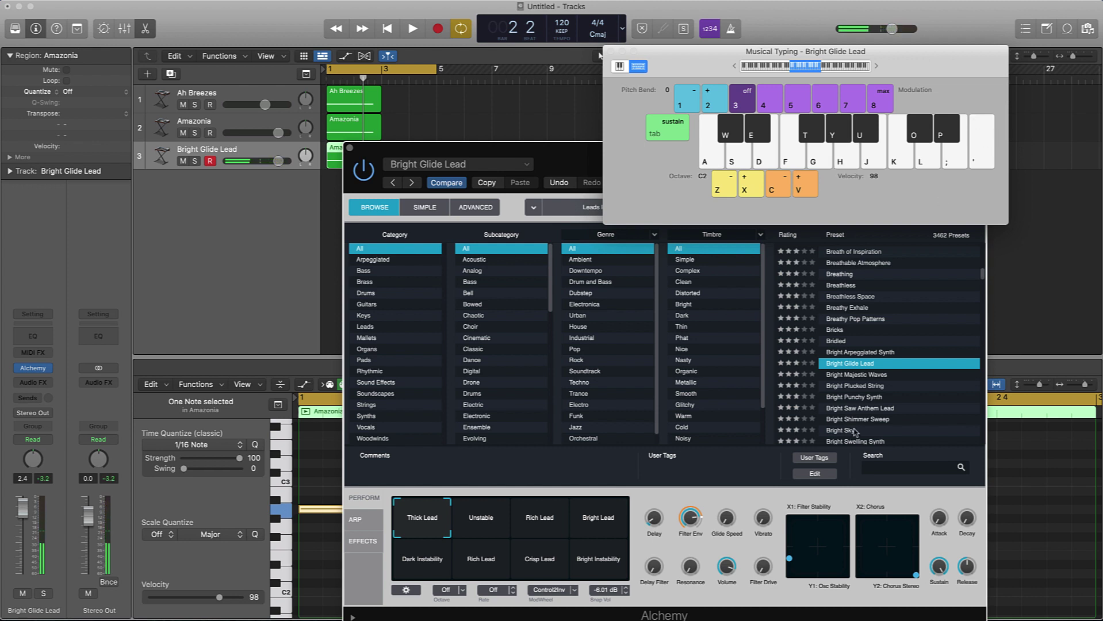
Step: Try the Celestial Organ, Celestial Brass, Catalyst, Cat In The Piano and Caterpillar presets in Alchemy on the third track
scroll(853, 433, down, 10)
click(871, 427)
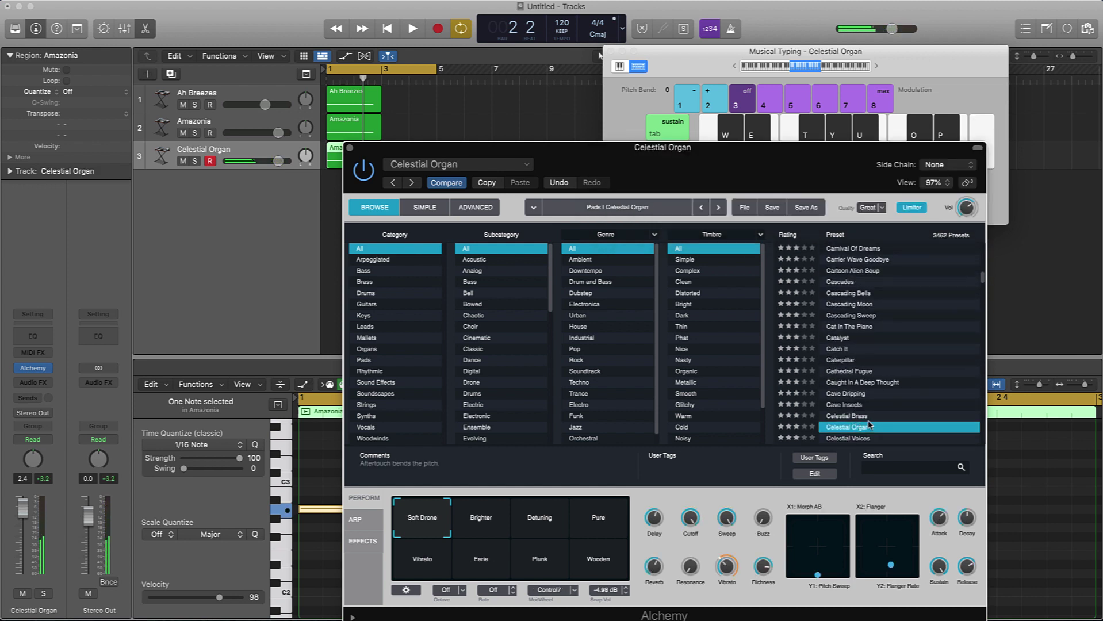
click(853, 418)
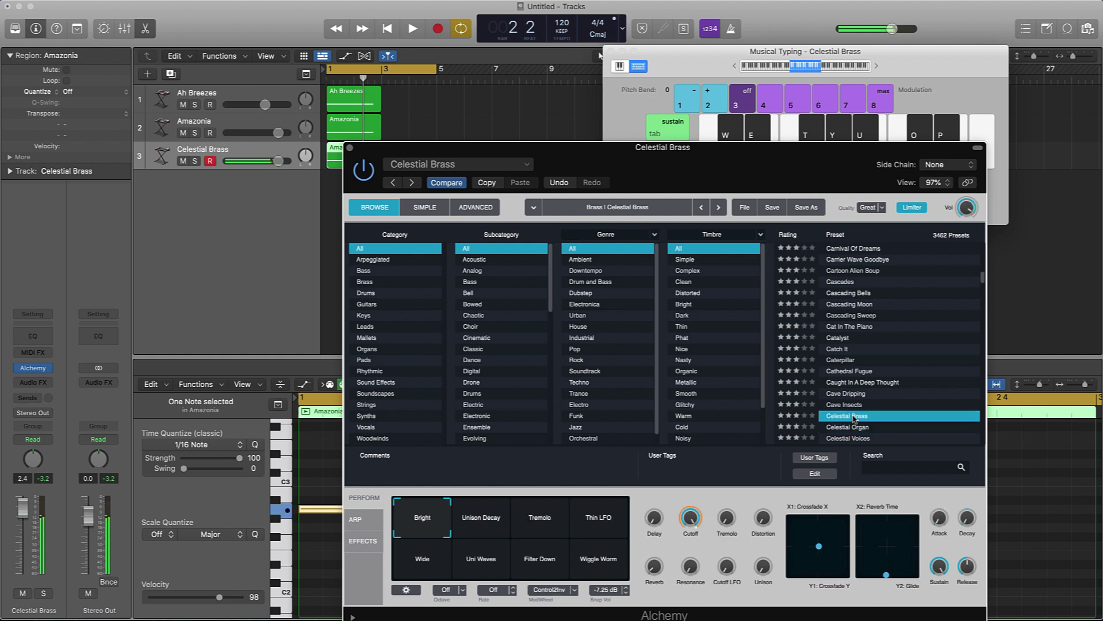
click(862, 338)
click(861, 328)
click(857, 361)
Step: Try the Chantress, Chaotic Machine Patterns, Chaotic Filter Lead and Chaotic Beat Machine presets on the third track
scroll(857, 363, down, 5)
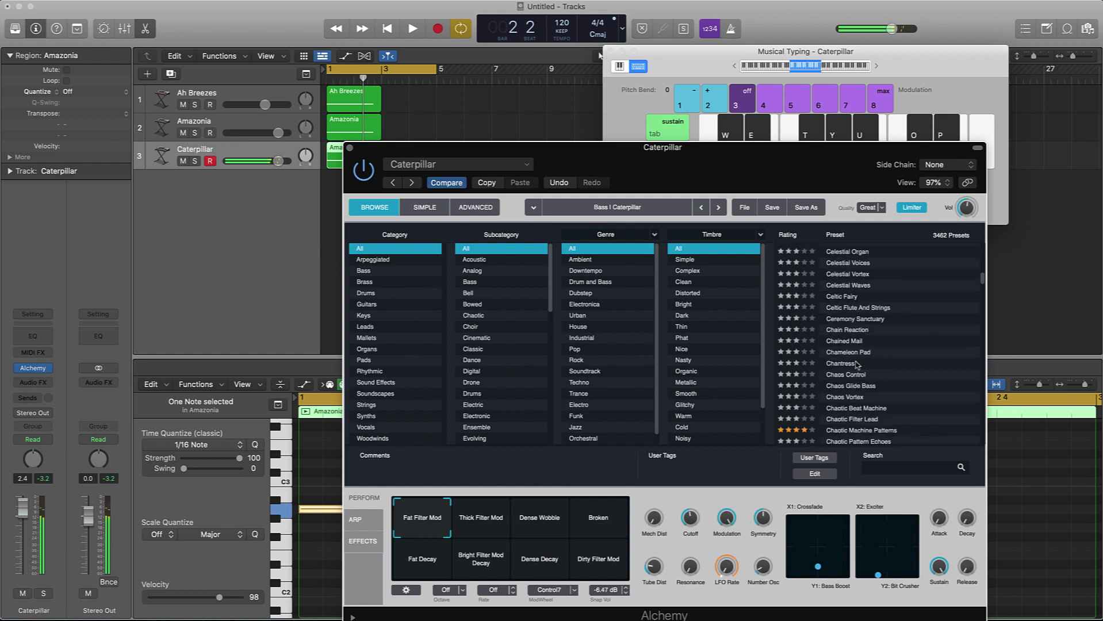
click(857, 363)
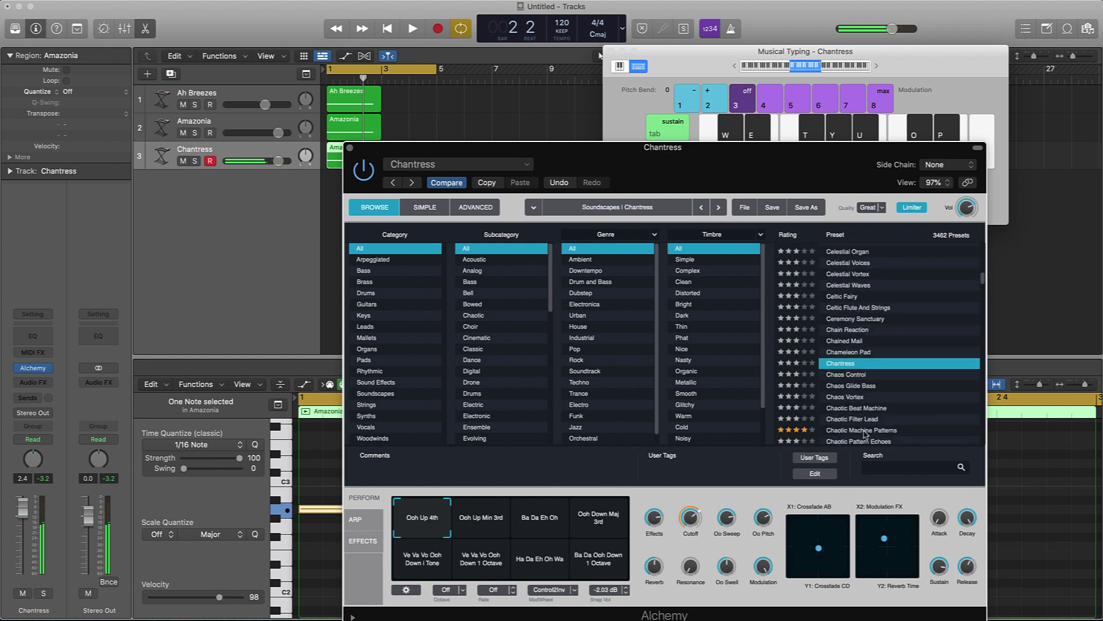
click(865, 430)
click(865, 420)
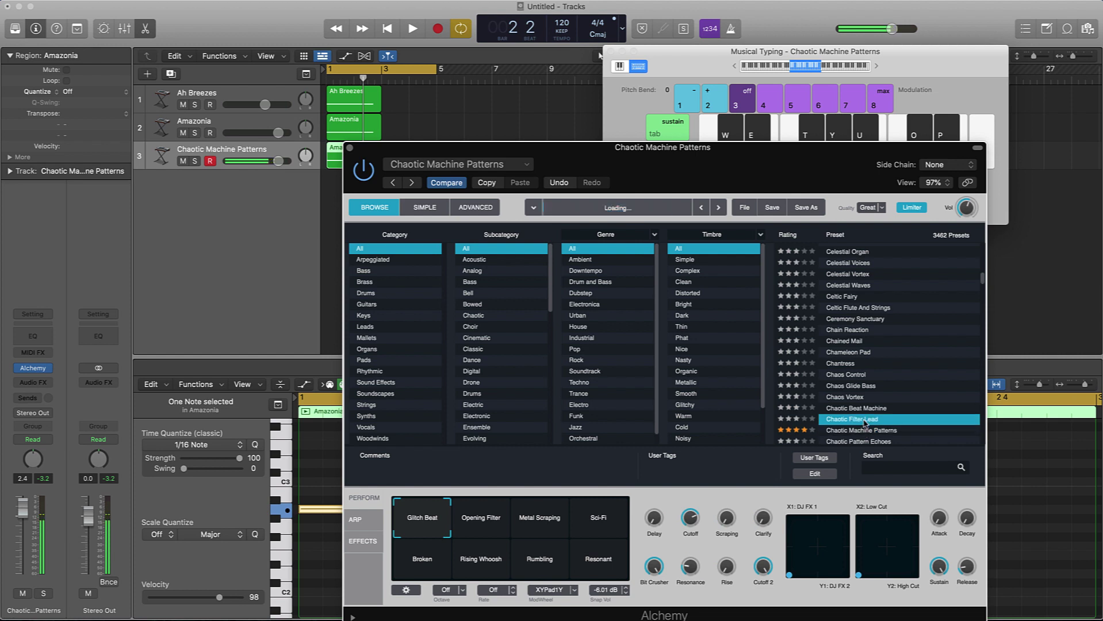
click(866, 408)
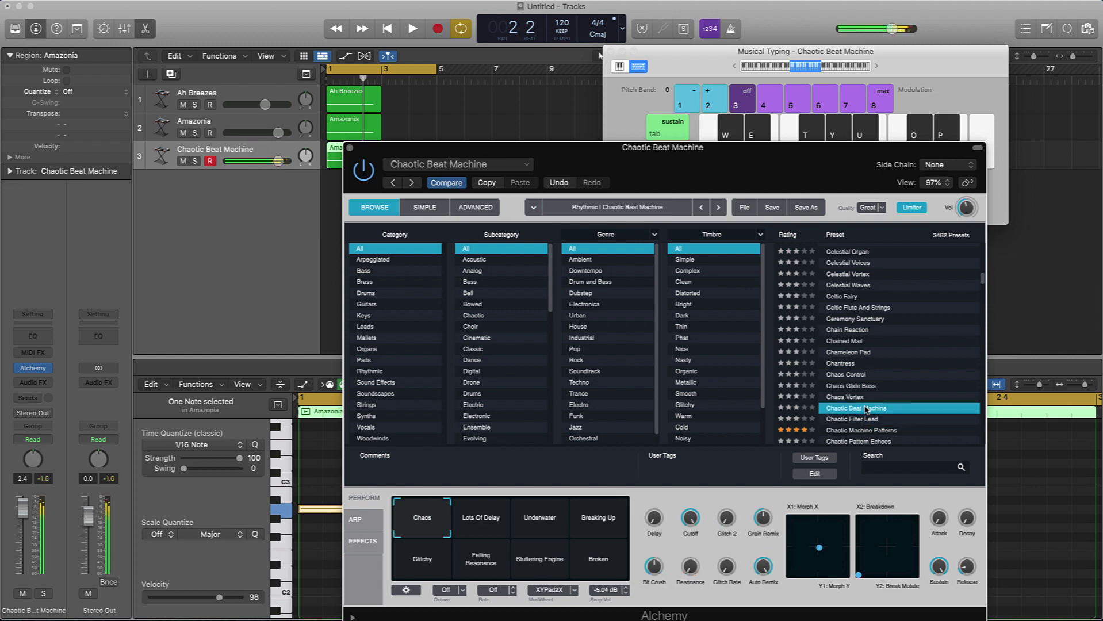
Step: Try the Choir Mist, Choir In A Distant Cave, Choir Grains and Choir Girls presets on the third track
scroll(866, 409, down, 5)
click(867, 407)
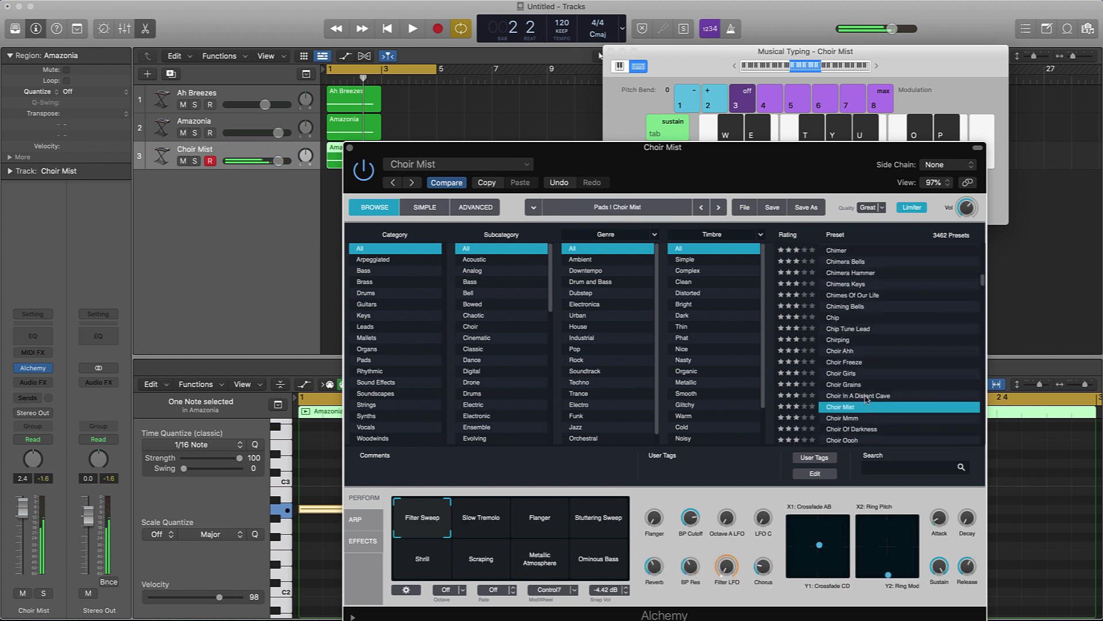
click(866, 397)
click(856, 385)
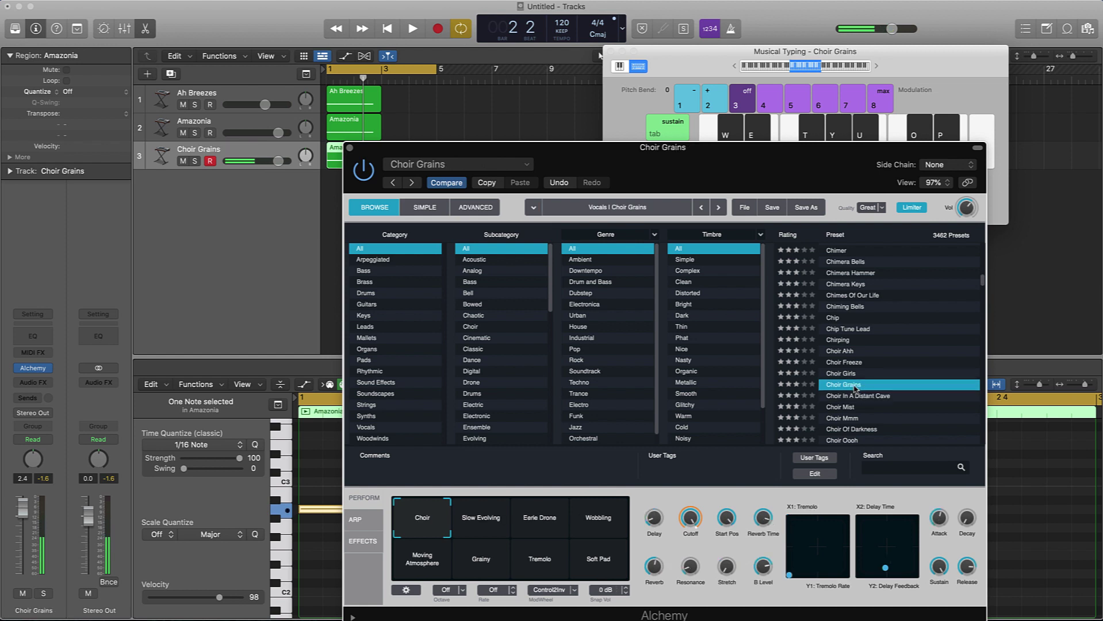
click(853, 374)
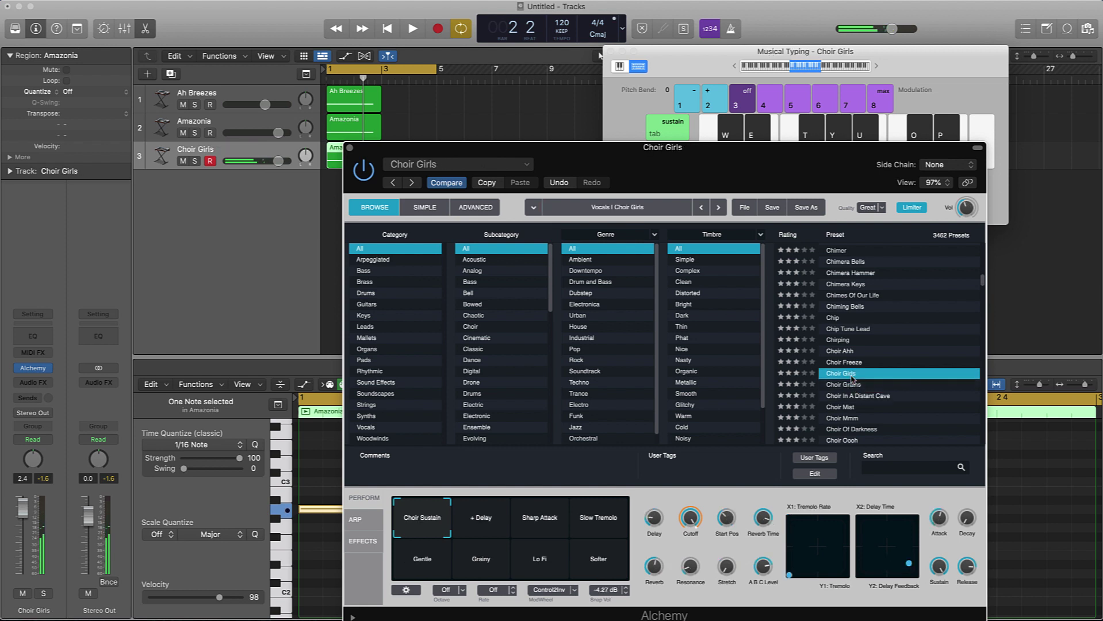
Step: Load the Classic Simple Pad preset on the third track and return to the tracks area
scroll(847, 348, down, 8)
click(859, 354)
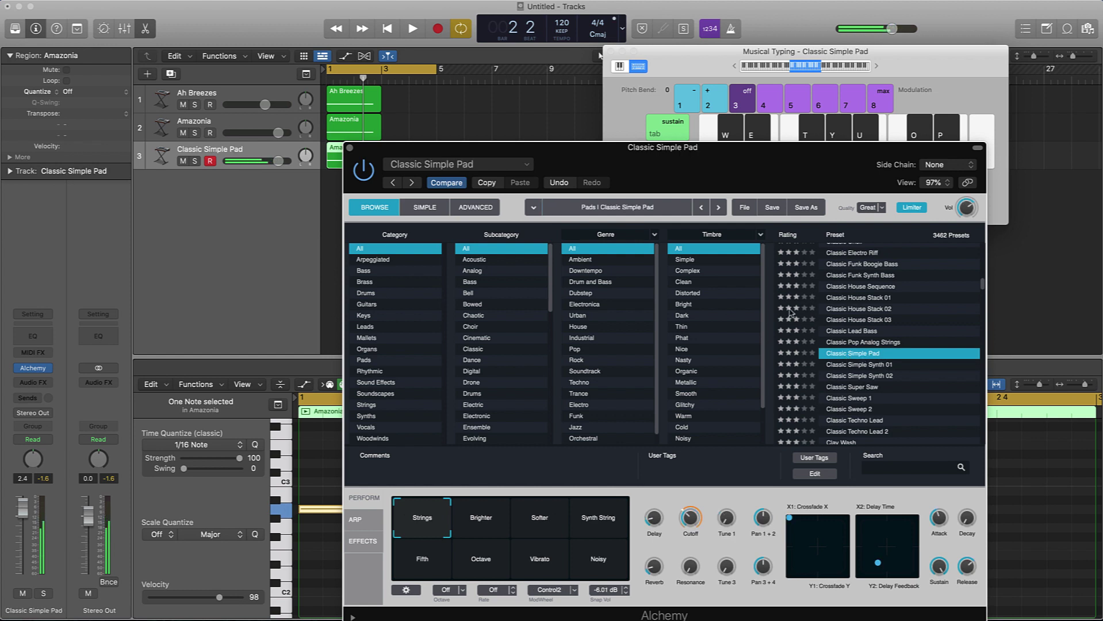
click(438, 153)
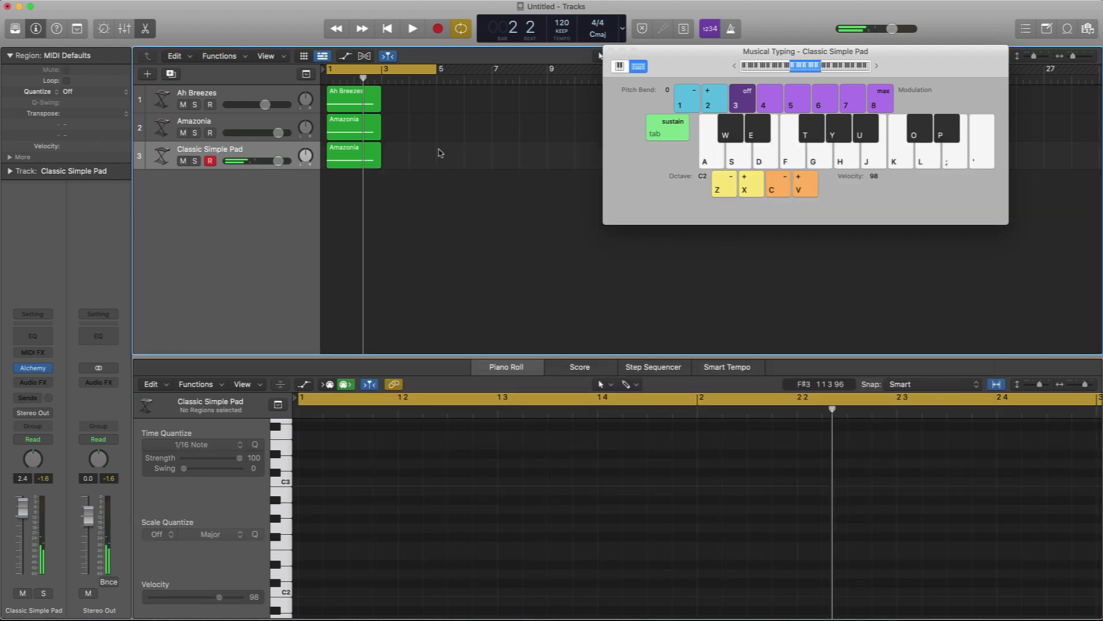
Step: Play the three layers from the start and lower the Classic Simple Pad track's volume to -8.0 dB
key(Return)
key(space)
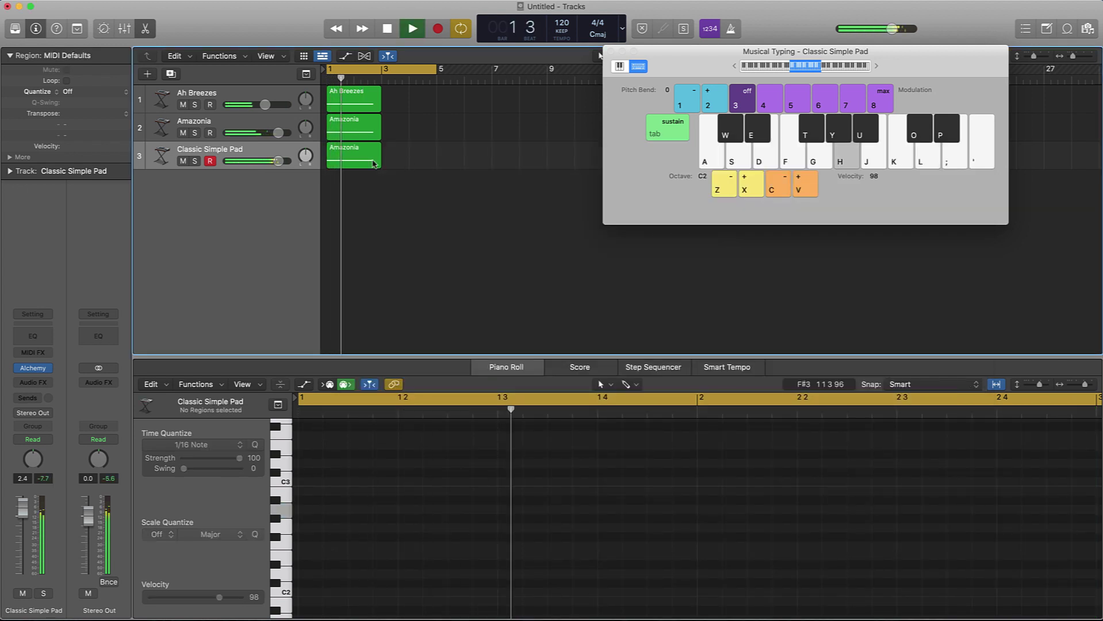
key(space)
mouse_move(280, 161)
mouse_down()
mouse_move(224, 165)
mouse_move(259, 164)
mouse_up()
key(space)
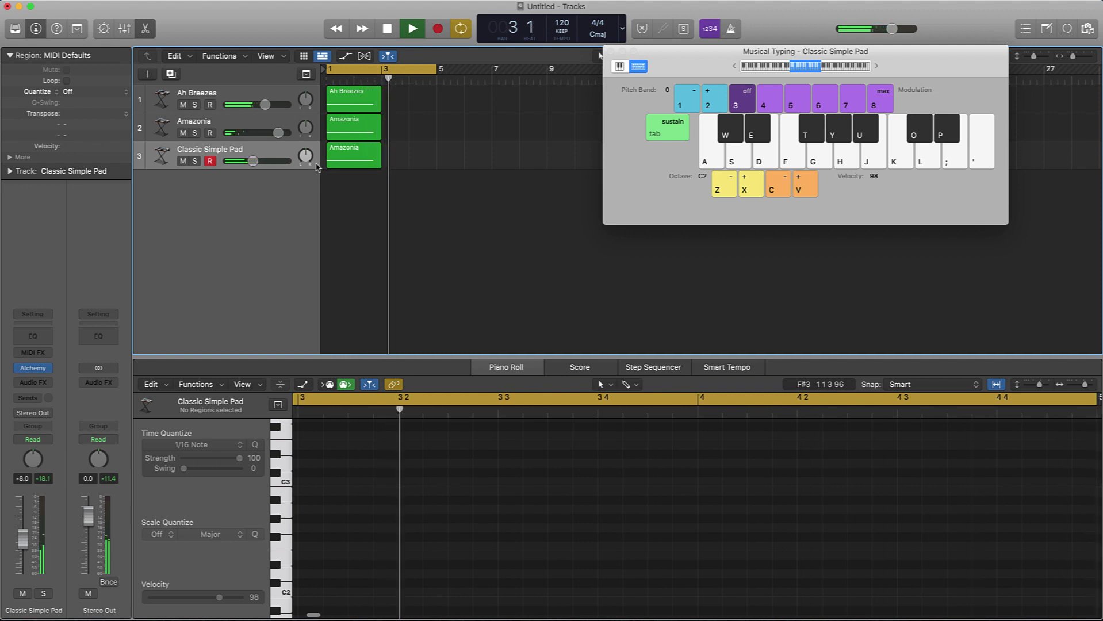
key(space)
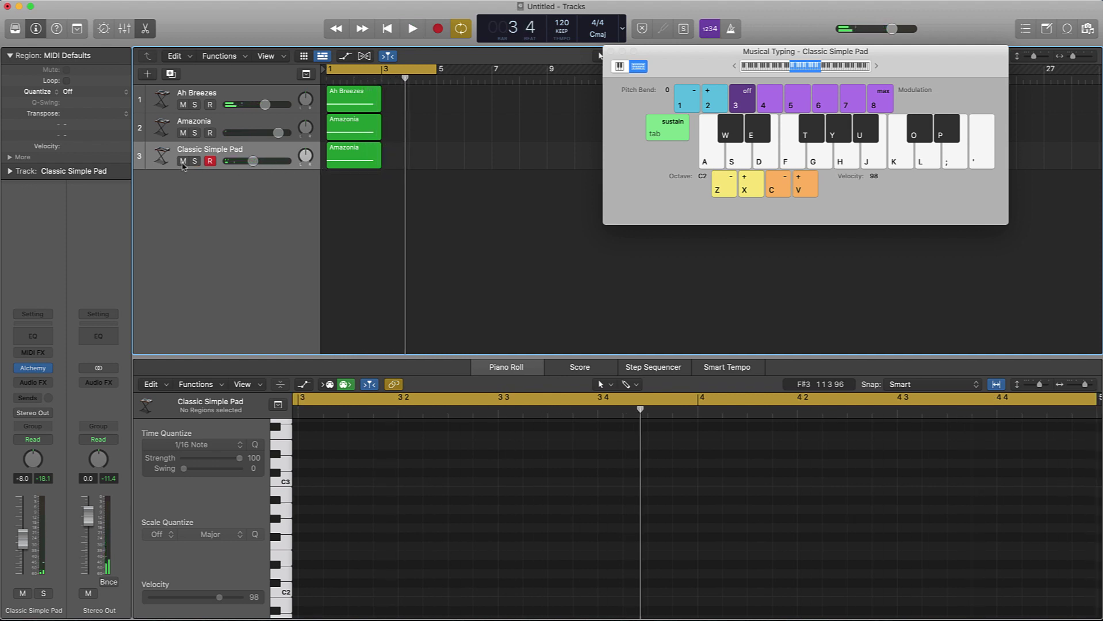
Step: Duplicate the Classic Simple Pad track, then search Alchemy's presets for "pad" and load What I Am on the new track
key(super+d)
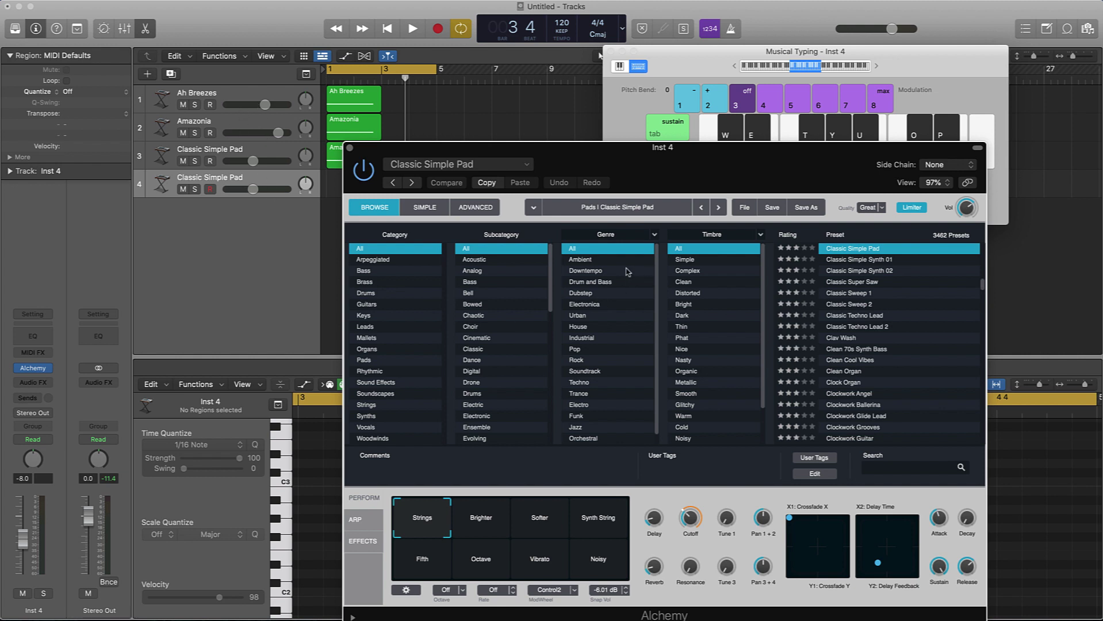
click(905, 468)
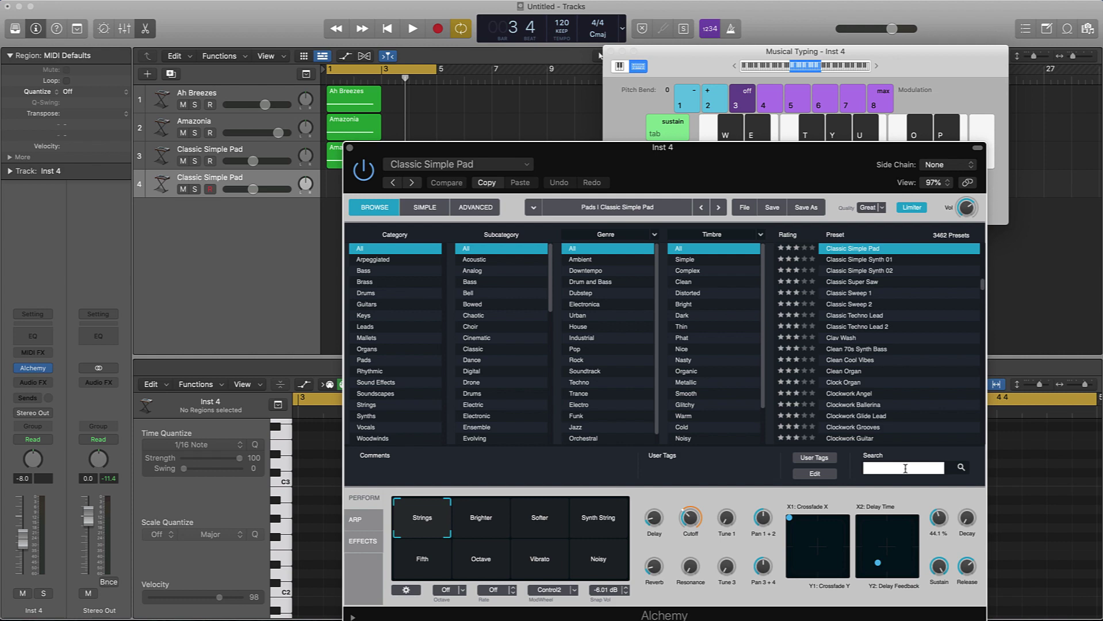
text(pad)
key(Return)
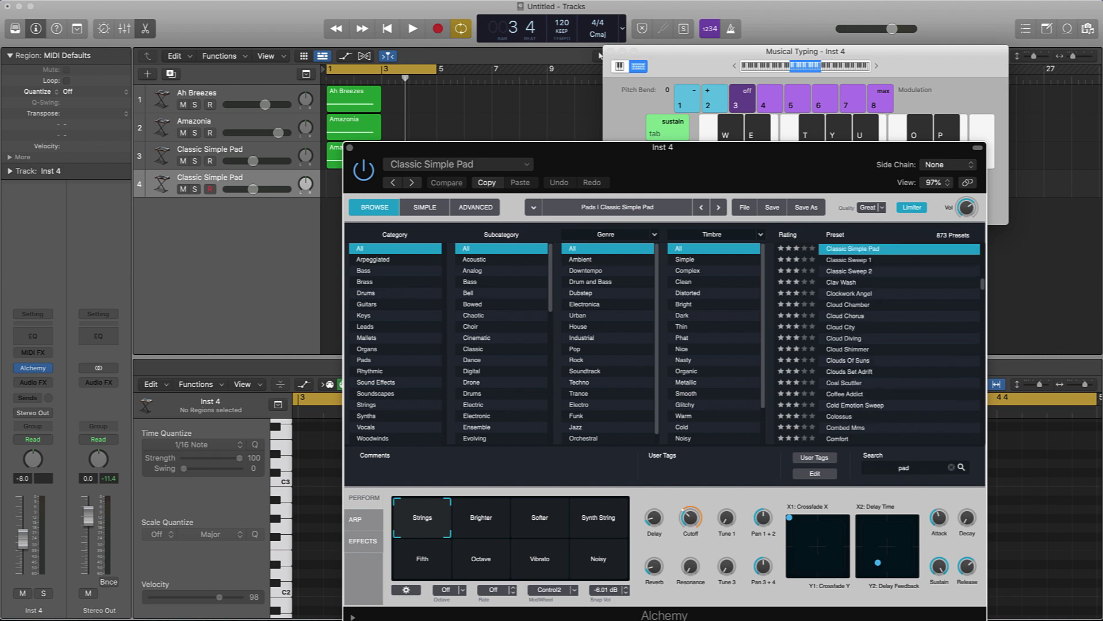
scroll(893, 349, down, 15)
scroll(892, 352, down, 15)
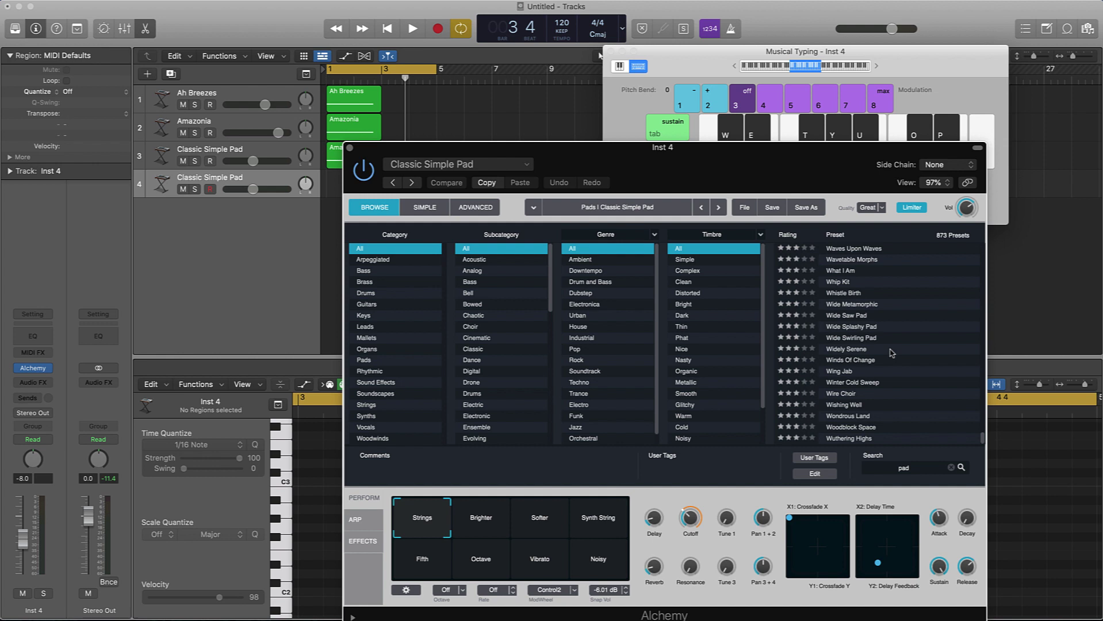
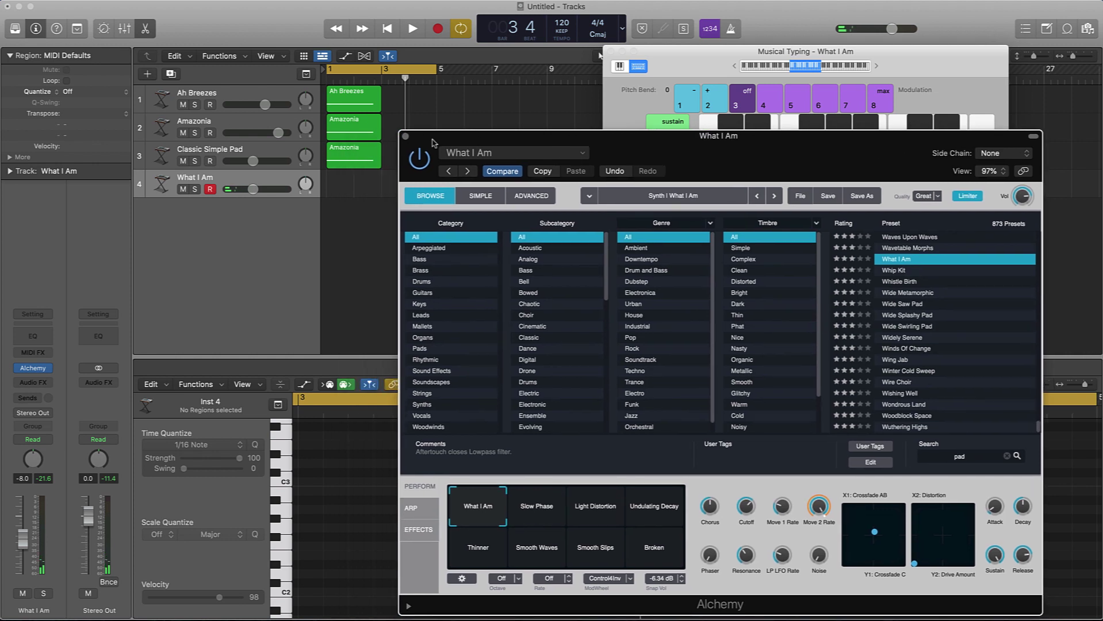
Step: Copy the Classic Simple Pad track's region onto the What I Am track at bar 1 and lower its volume to -10.4 dB during playback
click(329, 165)
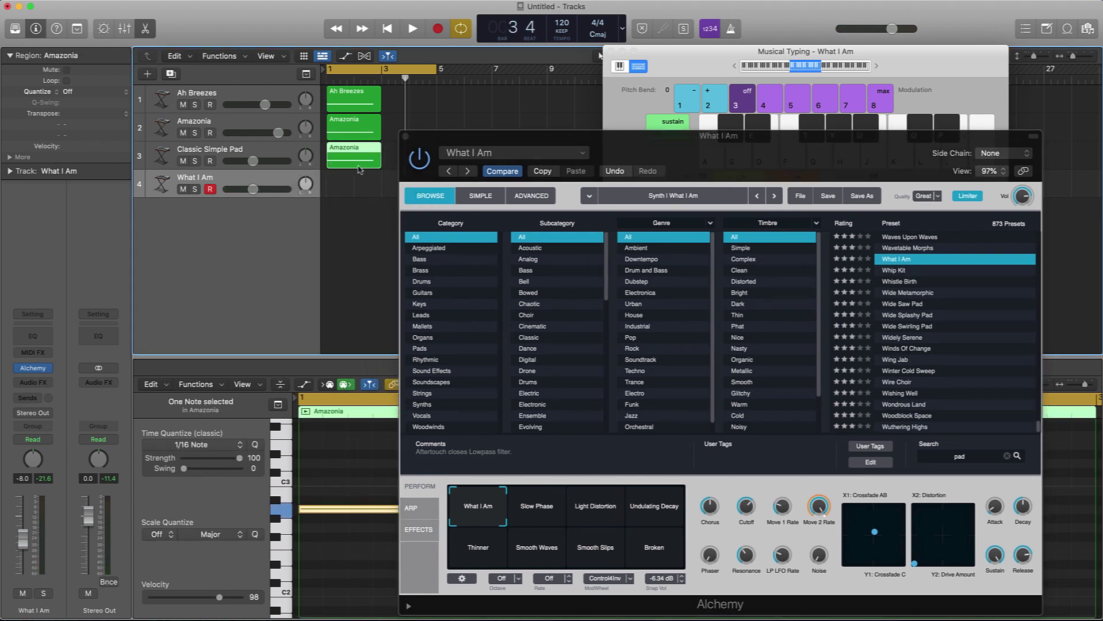
drag(358, 167, 355, 193)
key(space)
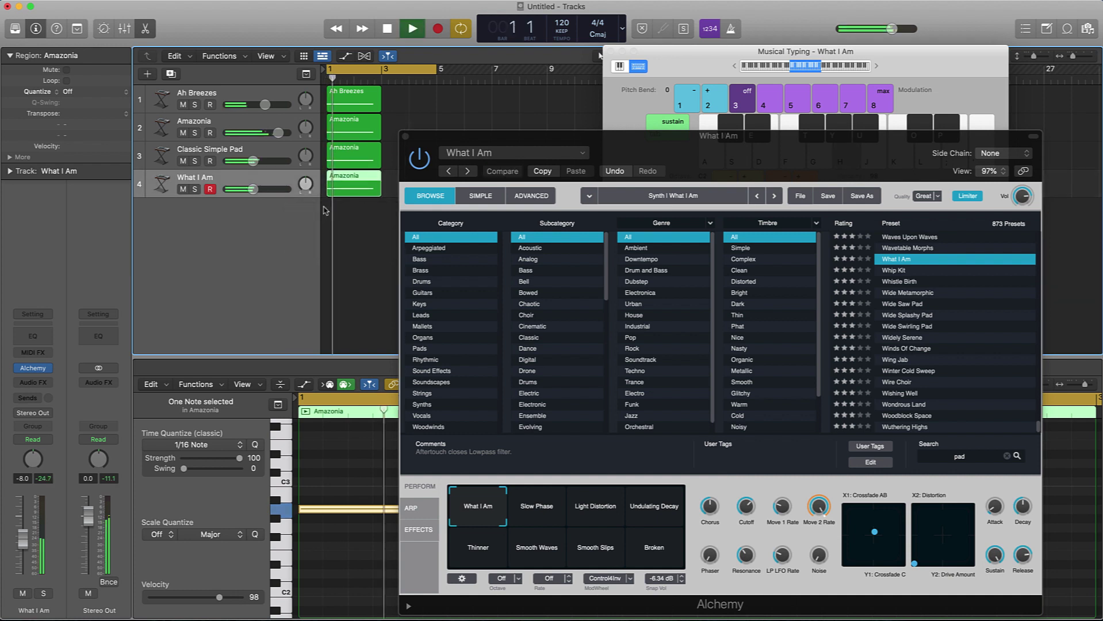
drag(253, 189, 250, 190)
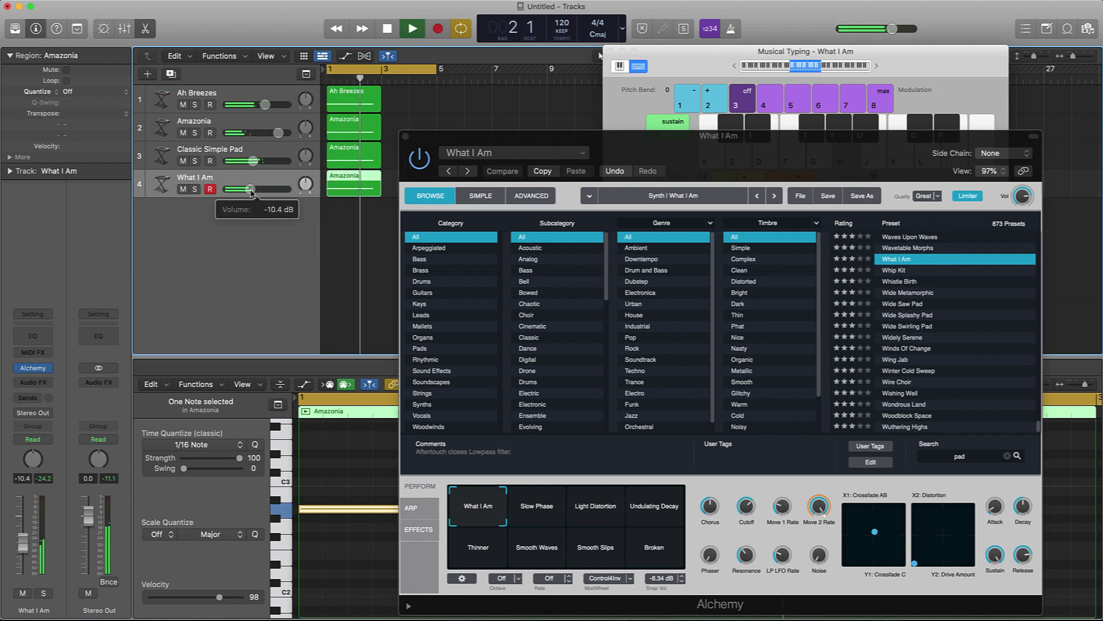
key(space)
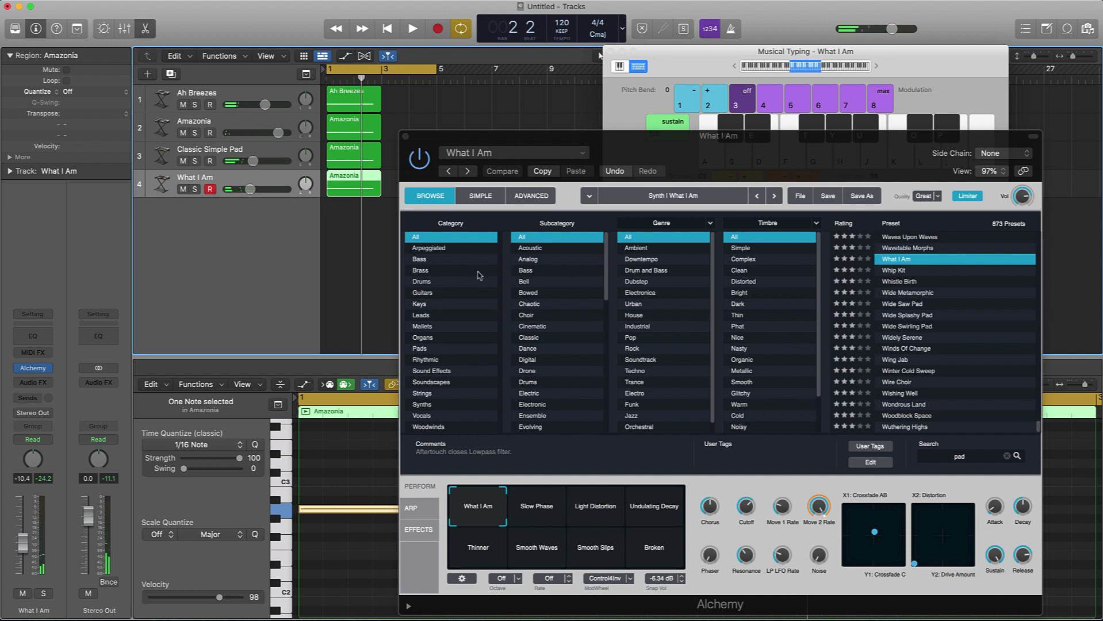
Step: Duplicate the What I Am track and open the Alchemy instance of the new fifth track
key(super+d)
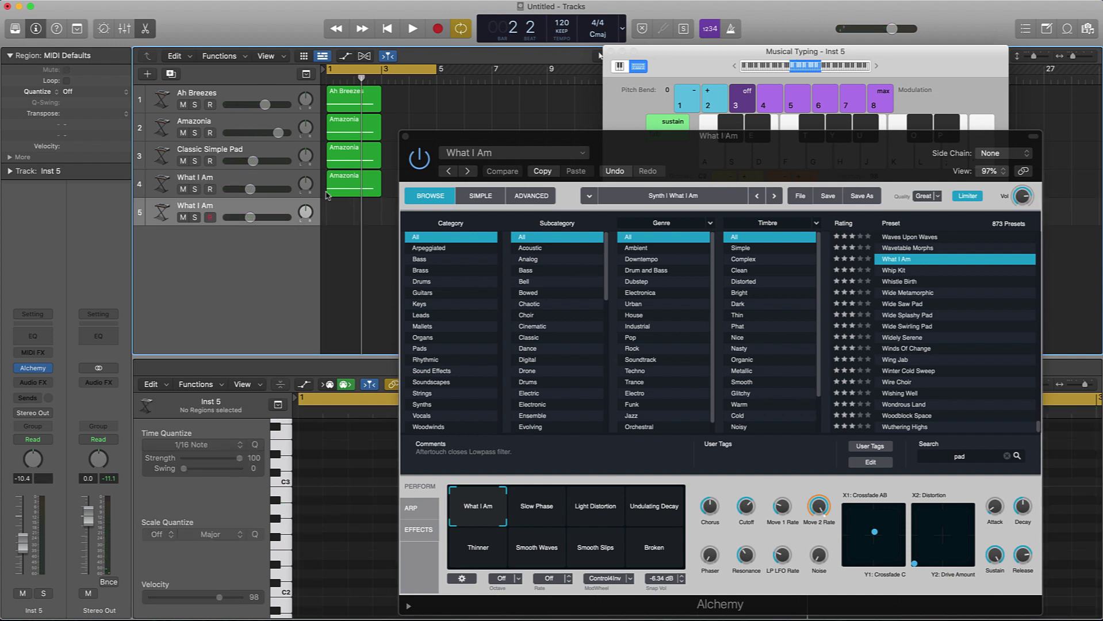
click(405, 136)
mouse_move(38, 373)
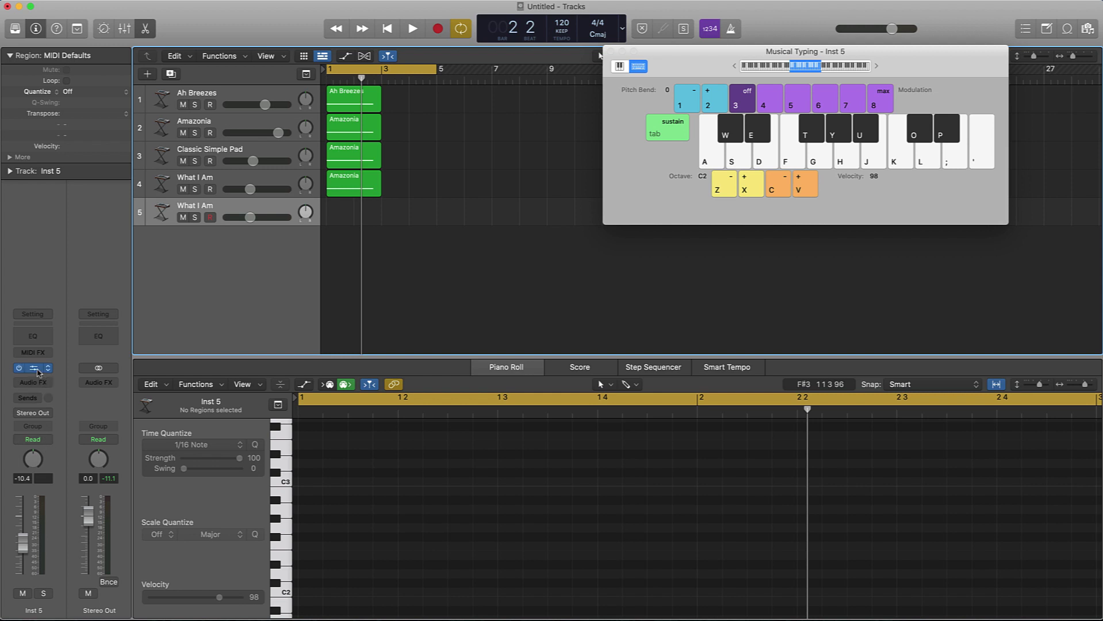
key(v)
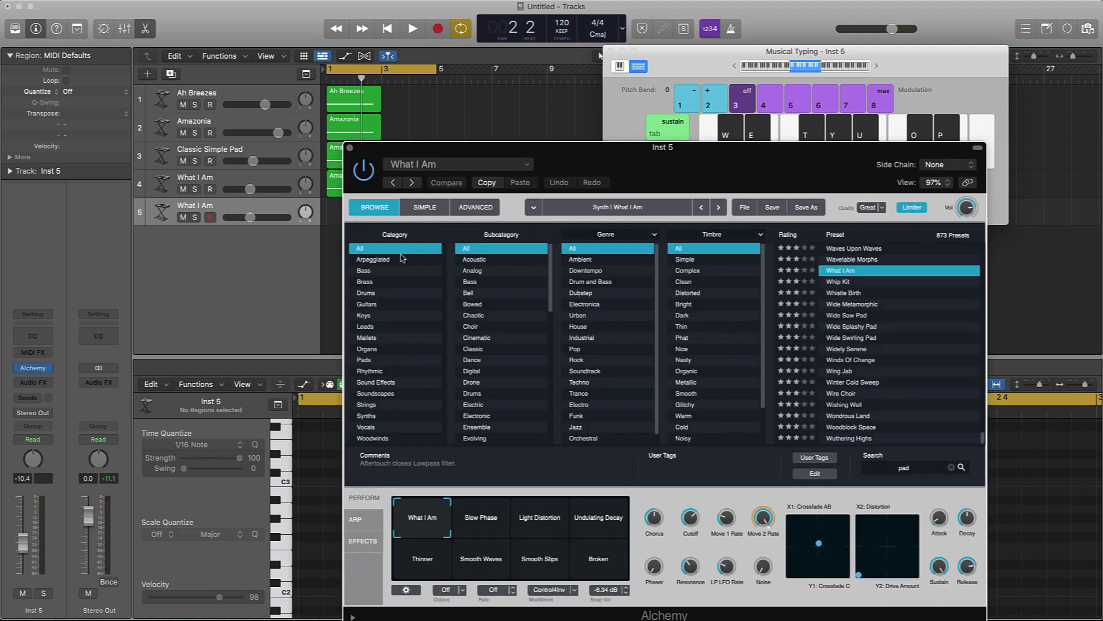
Step: Try the Wing Jab, Wondrous Land and Wuthering Highs presets on the fifth track while sounding a note
click(854, 372)
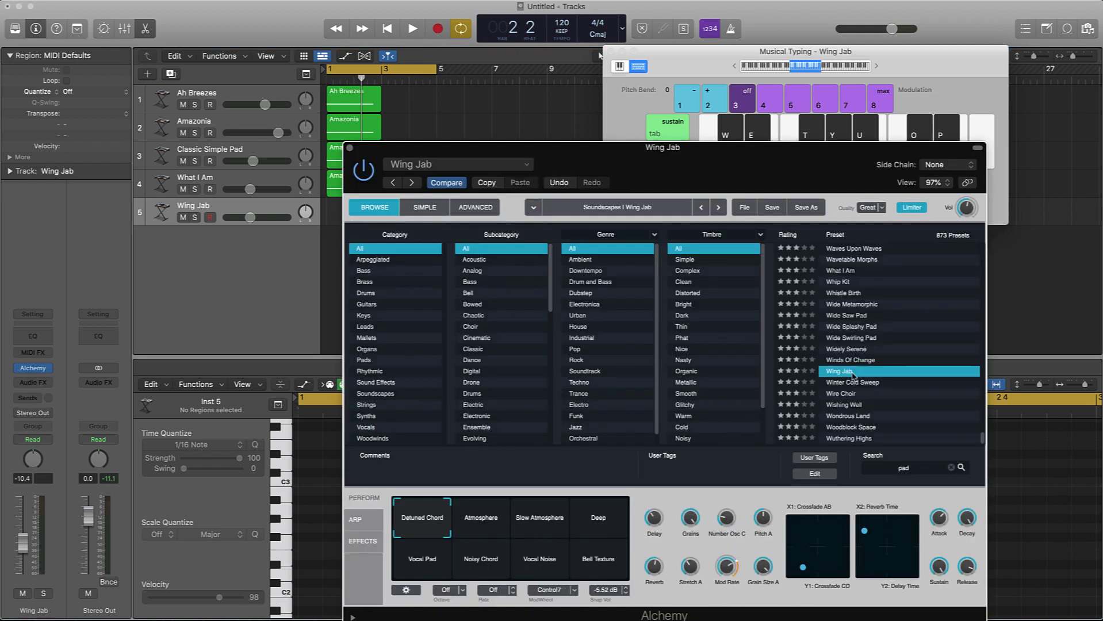
key(h)
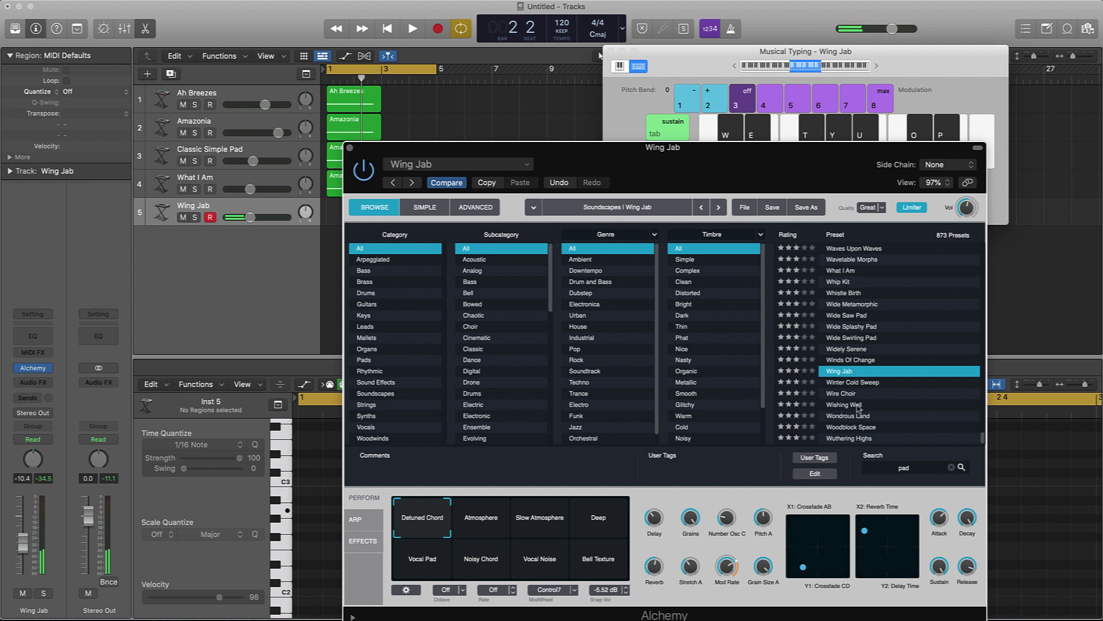
click(860, 416)
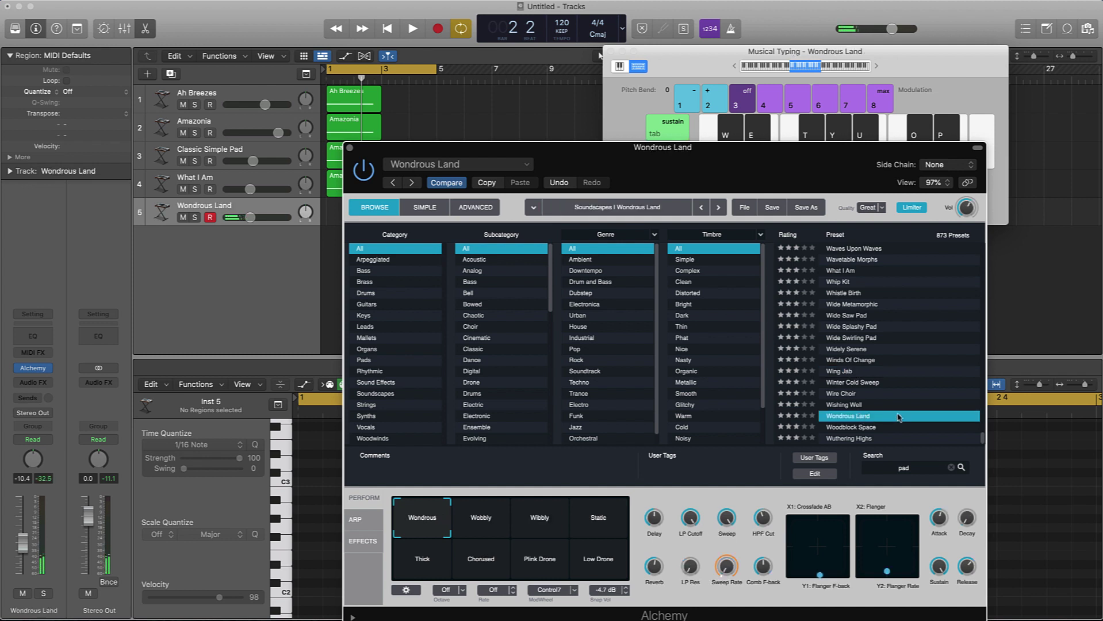
click(858, 439)
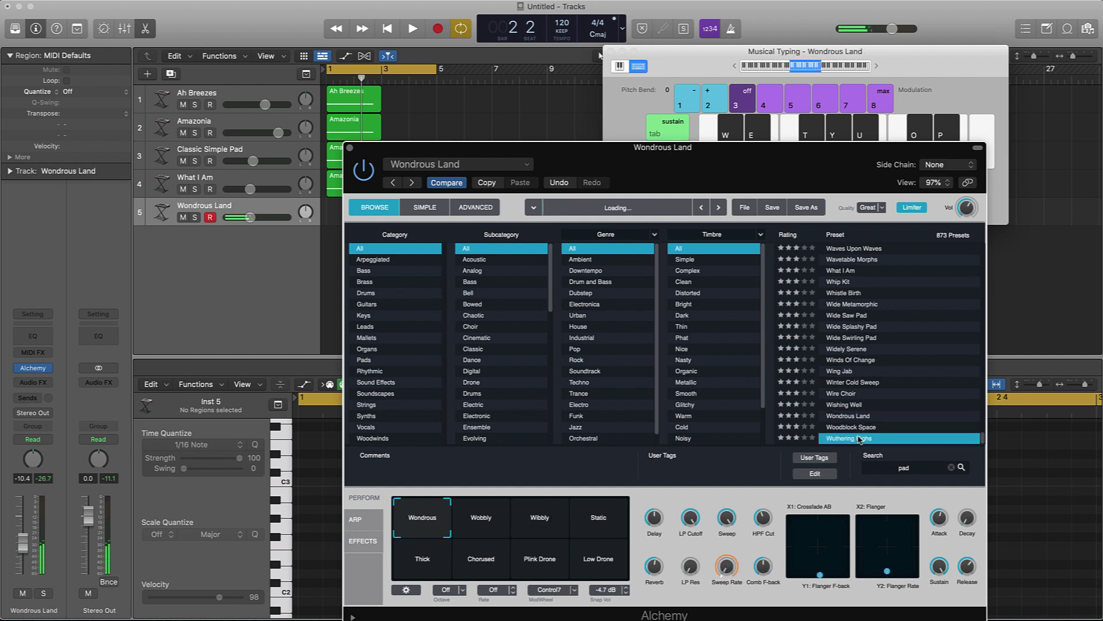
Step: Try the Sunbeams preset, then load Sun Setting in Bora Bora on the fifth track
scroll(853, 305, up, 5)
scroll(854, 305, up, 5)
click(861, 300)
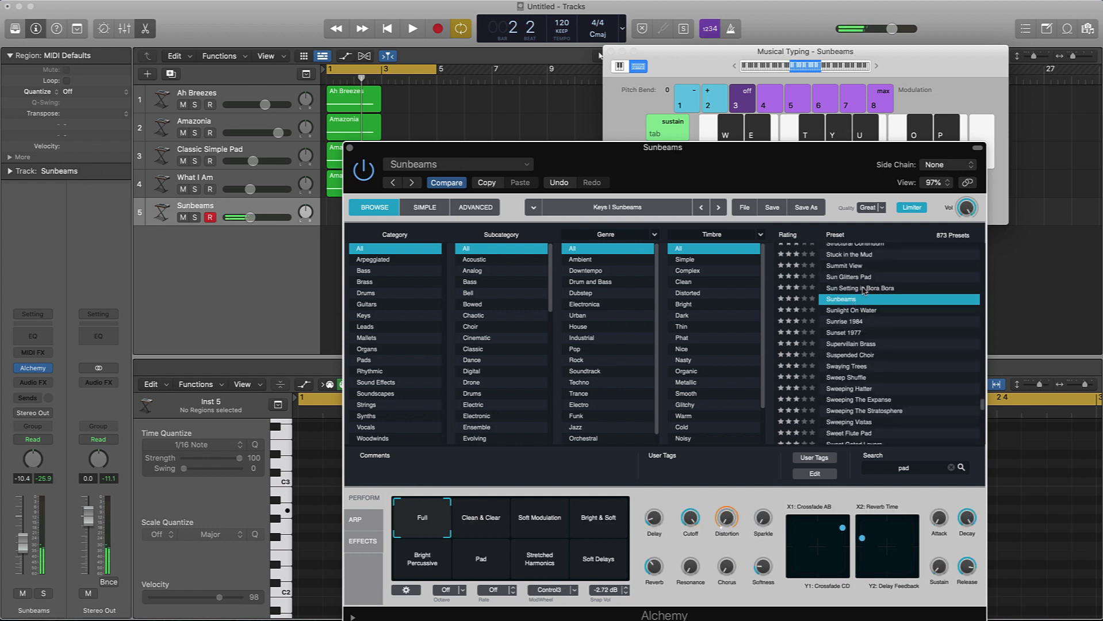
click(863, 290)
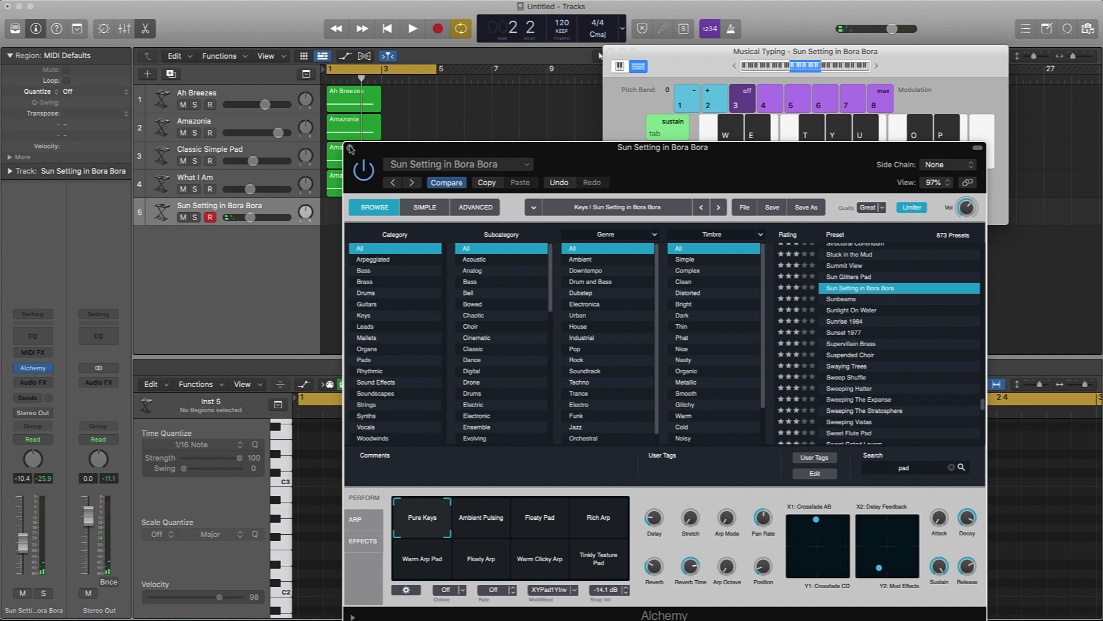
Step: Close Alchemy and copy the What I Am track's region onto the Sun Setting in Bora Bora track at bar 1
key(super+w)
drag(340, 187, 357, 219)
Step: Play all five layers while raising Sun Setting in Bora Bora to -0.9 dB and lowering What I Am to -15.8 dB
key(space)
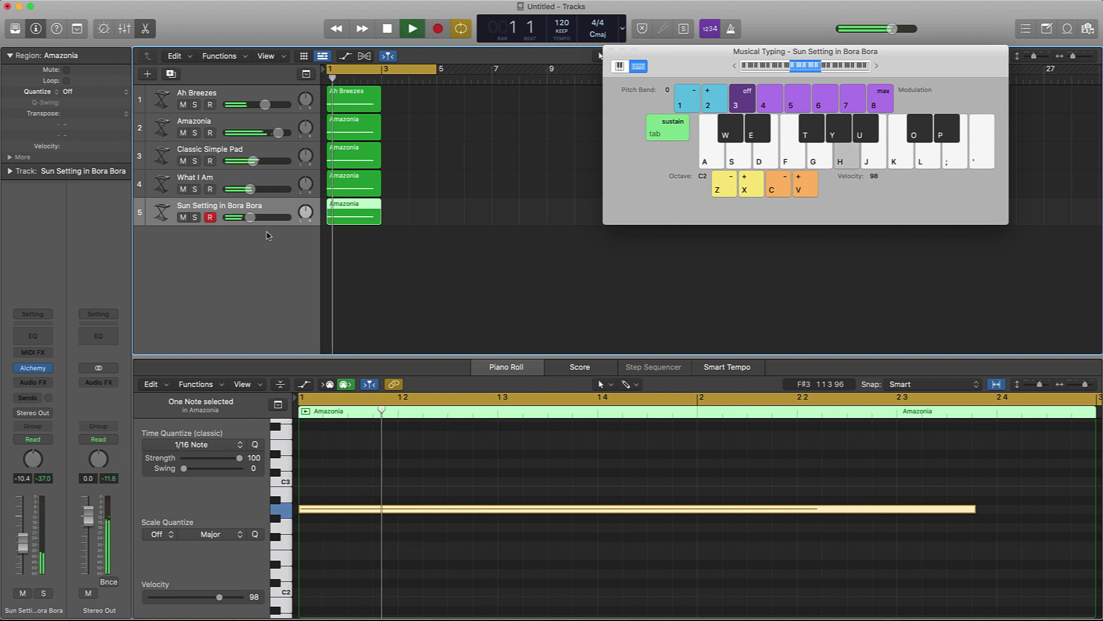
drag(250, 217, 295, 217)
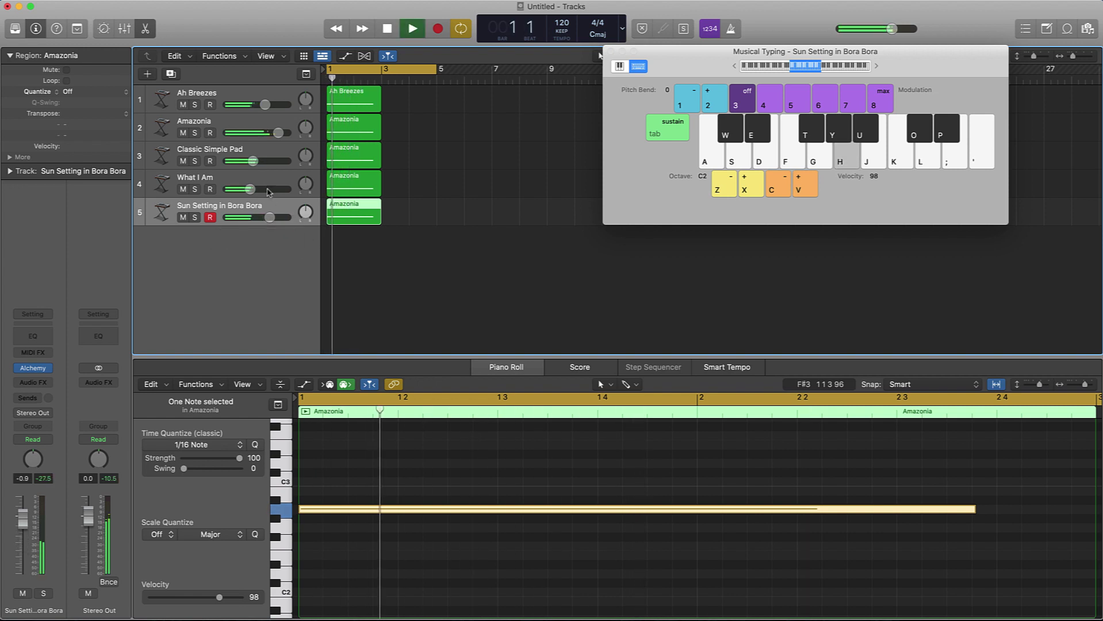
drag(249, 190, 242, 190)
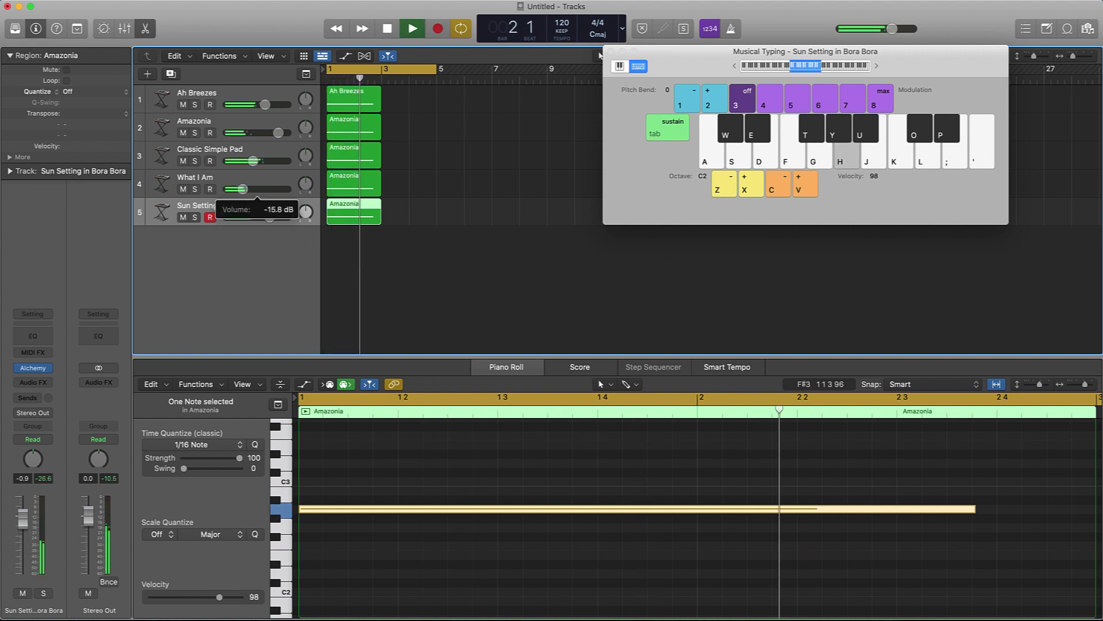
Step: In the mixer, pan Amazonia to -64, Classic Simple Pad to -25, What I Am to +27 and Sun Setting in Bora Bora to +63
key(space)
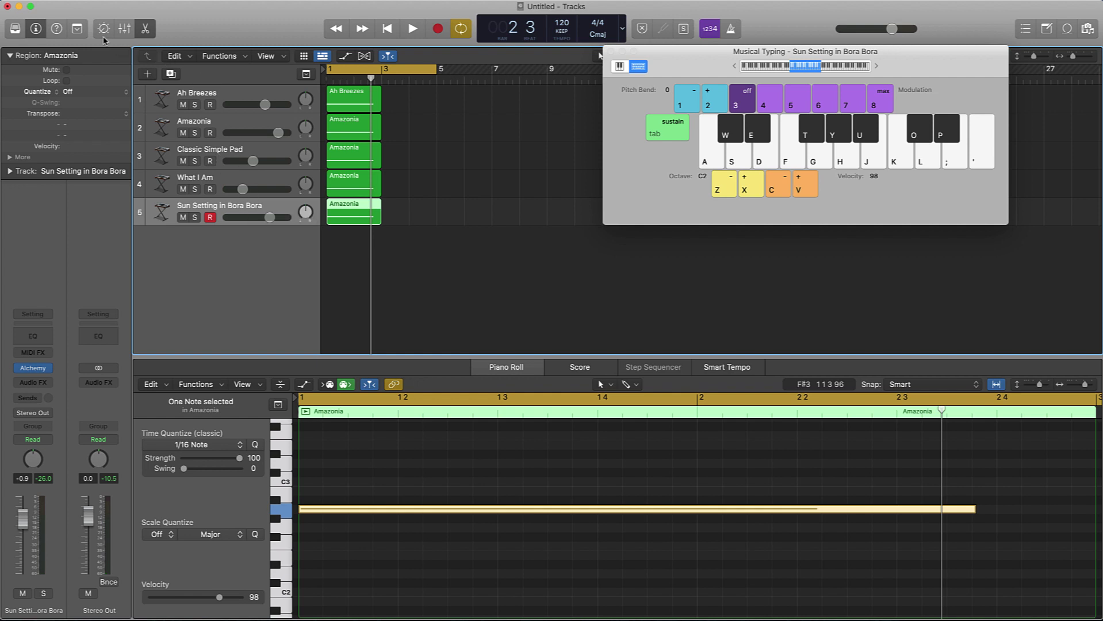
click(124, 28)
drag(362, 463, 325, 465)
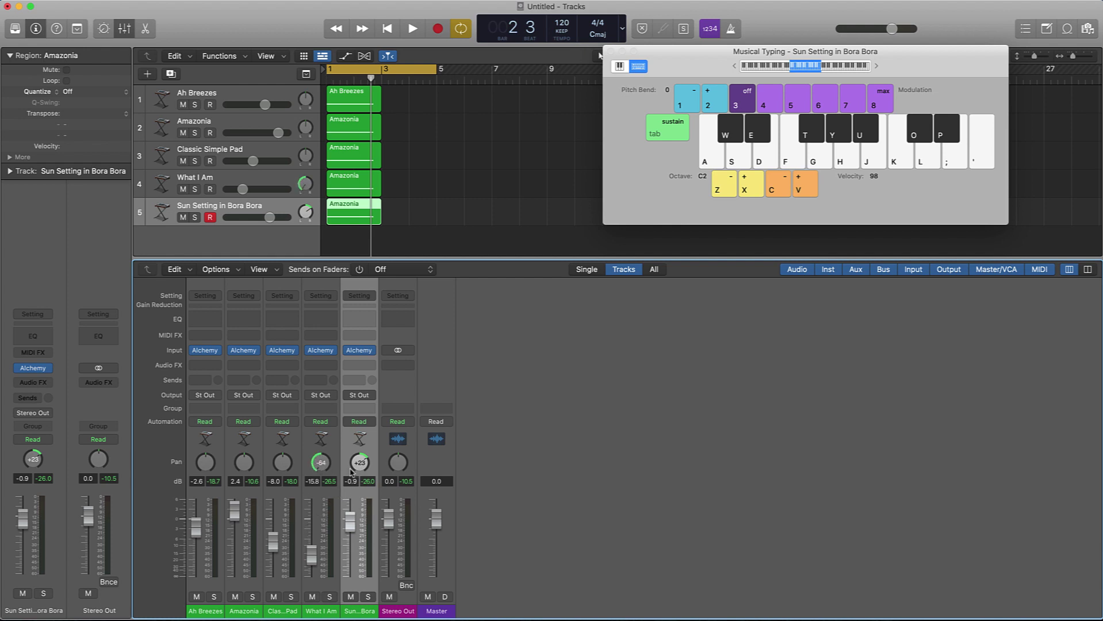
drag(319, 461, 318, 452)
drag(233, 468, 233, 496)
drag(359, 463, 350, 295)
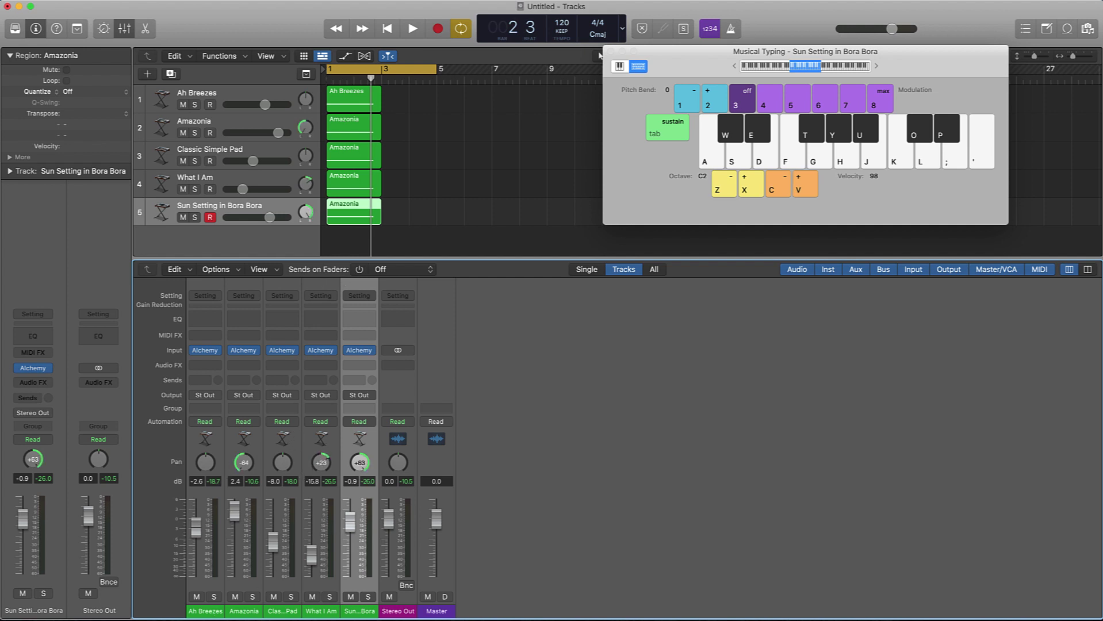
drag(282, 461, 283, 467)
Step: Add a Channel EQ to the Amazonia channel with a 48 dB/Oct low cut just under 200 Hz
click(244, 318)
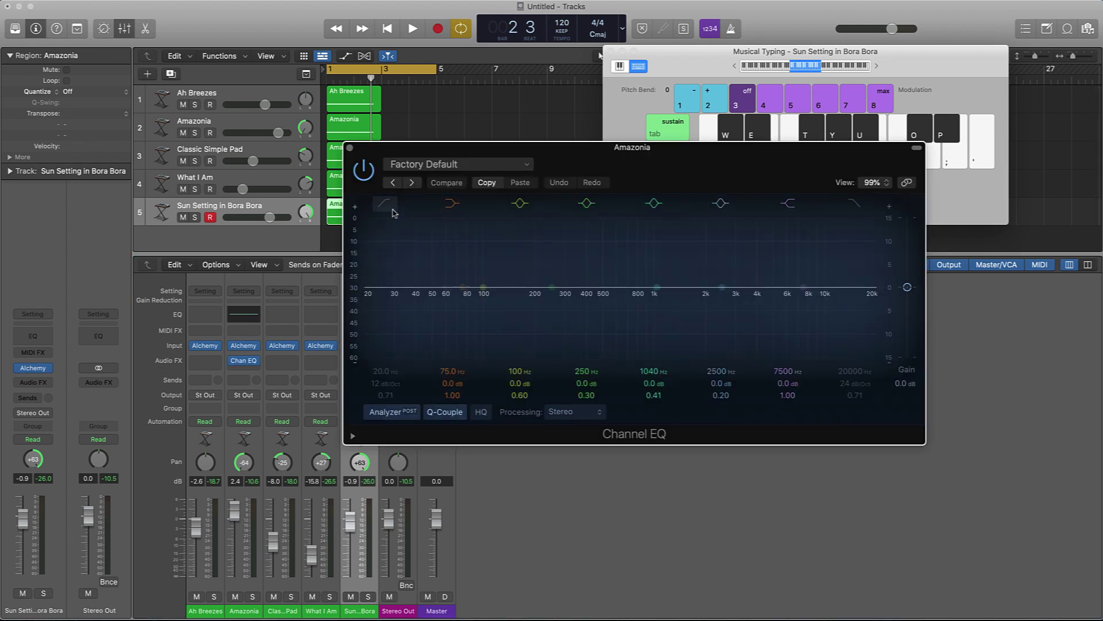
drag(391, 384, 385, 322)
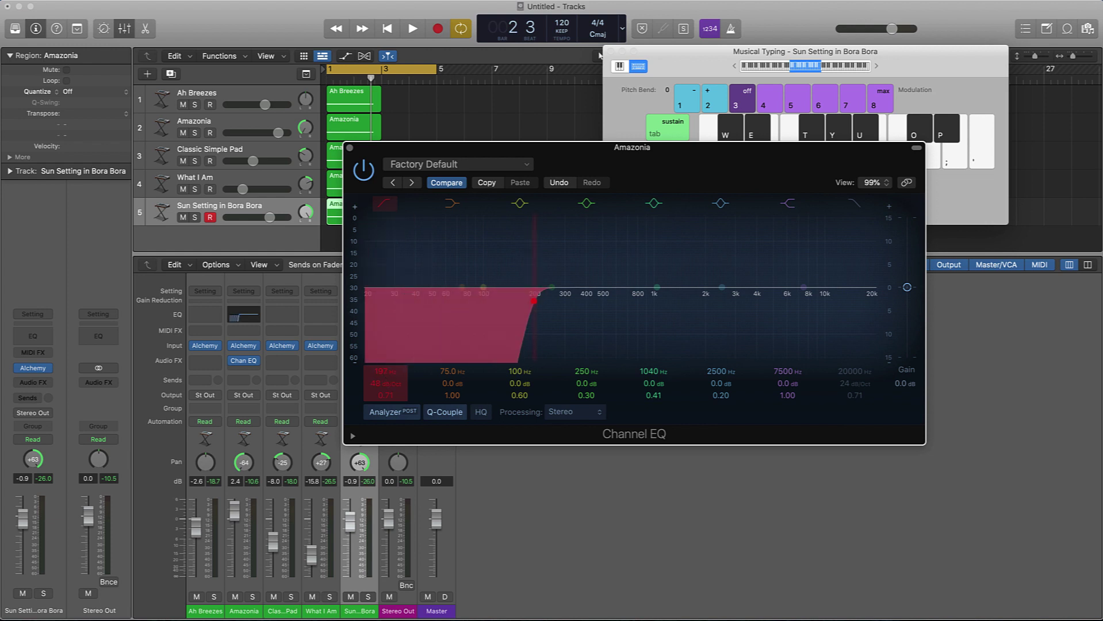
click(349, 149)
Step: Add a Channel EQ to the Sun Setting in Bora Bora channel with a 48 dB/Oct low cut at 194 Hz
click(352, 316)
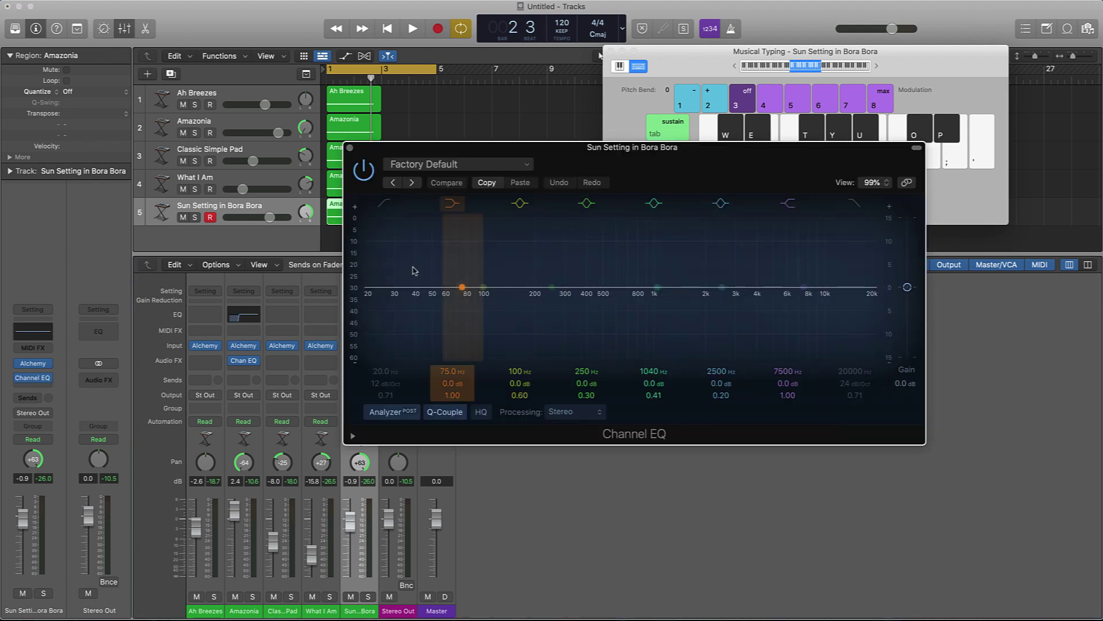
click(386, 203)
drag(394, 384, 394, 369)
drag(364, 300, 532, 291)
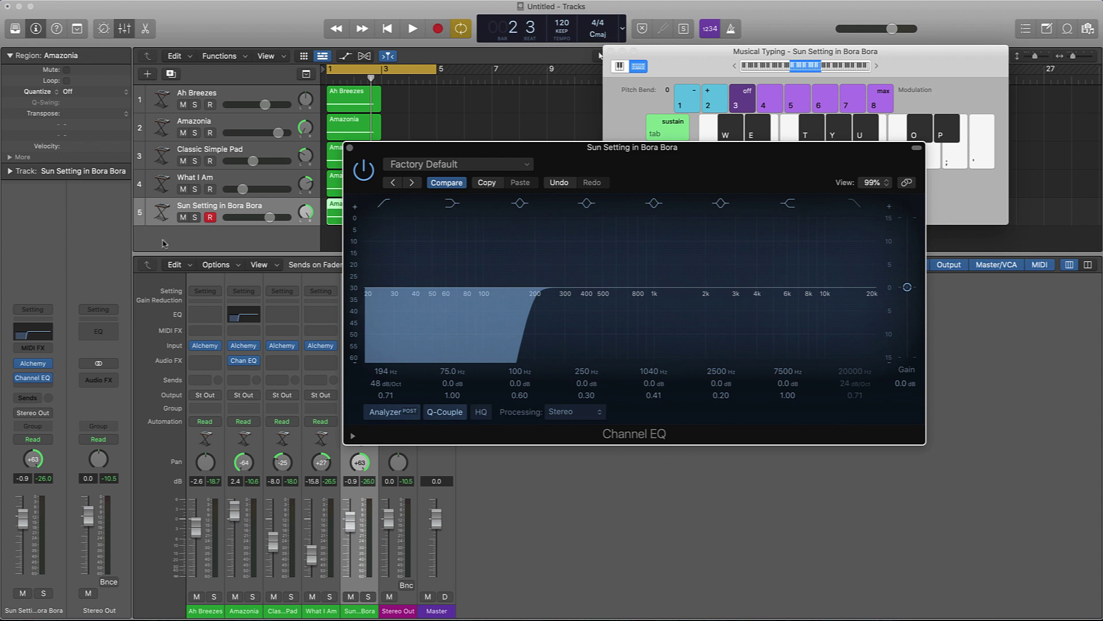
click(350, 148)
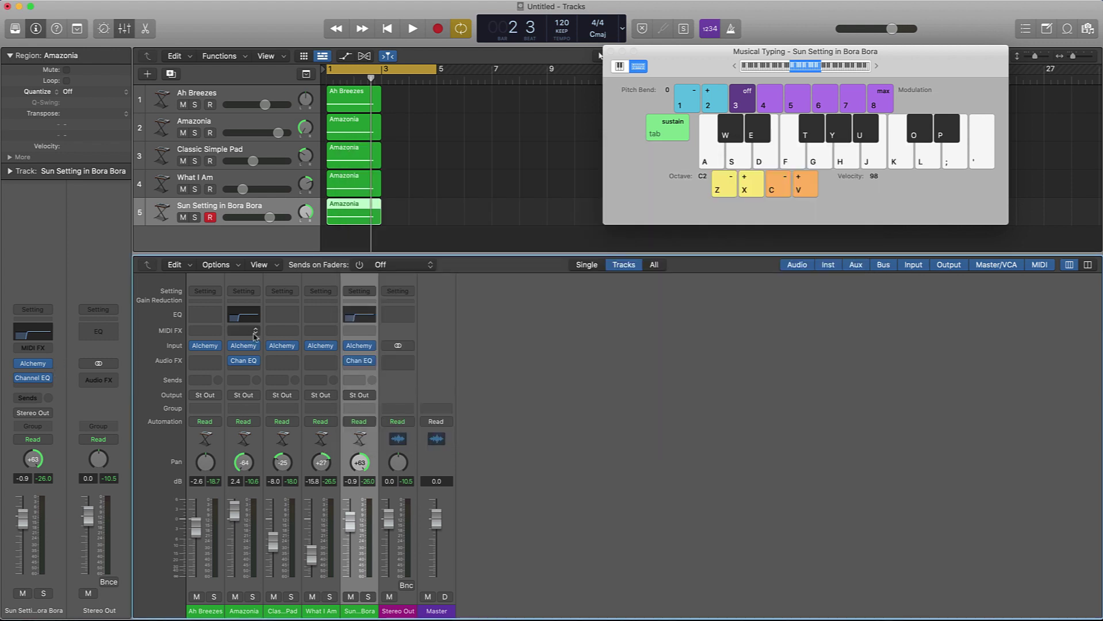
Step: Add a Channel EQ with a steep low cut to the Classic Simple Pad channel
click(284, 315)
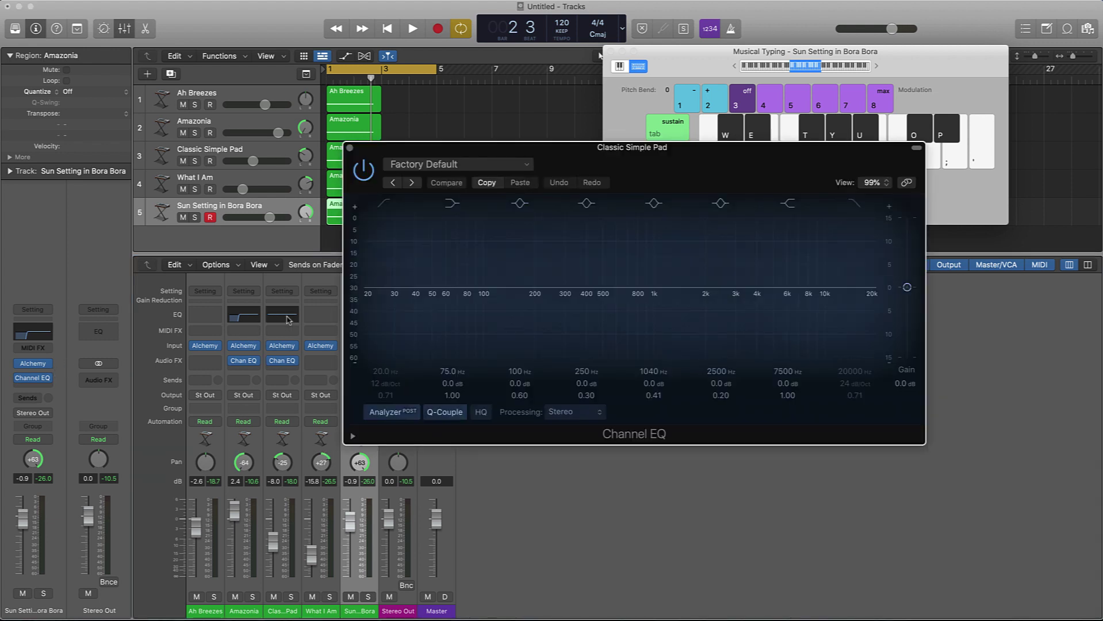
click(391, 204)
drag(386, 384, 386, 354)
click(349, 149)
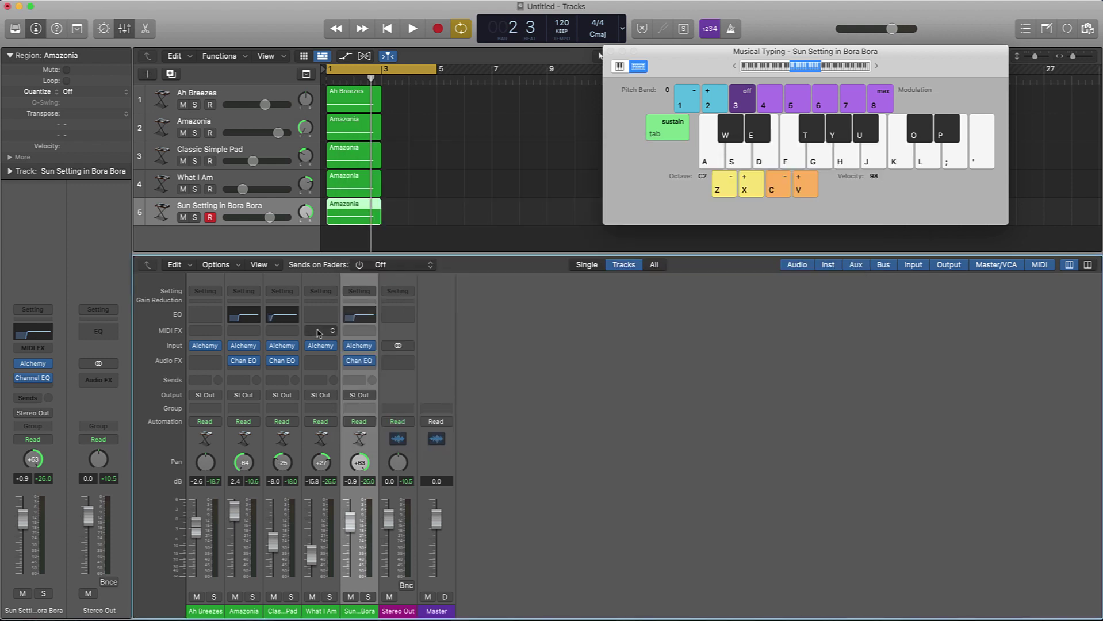
Step: Add a Channel EQ to the What I Am channel with a 36 dB/Oct low cut at 136 Hz
click(320, 315)
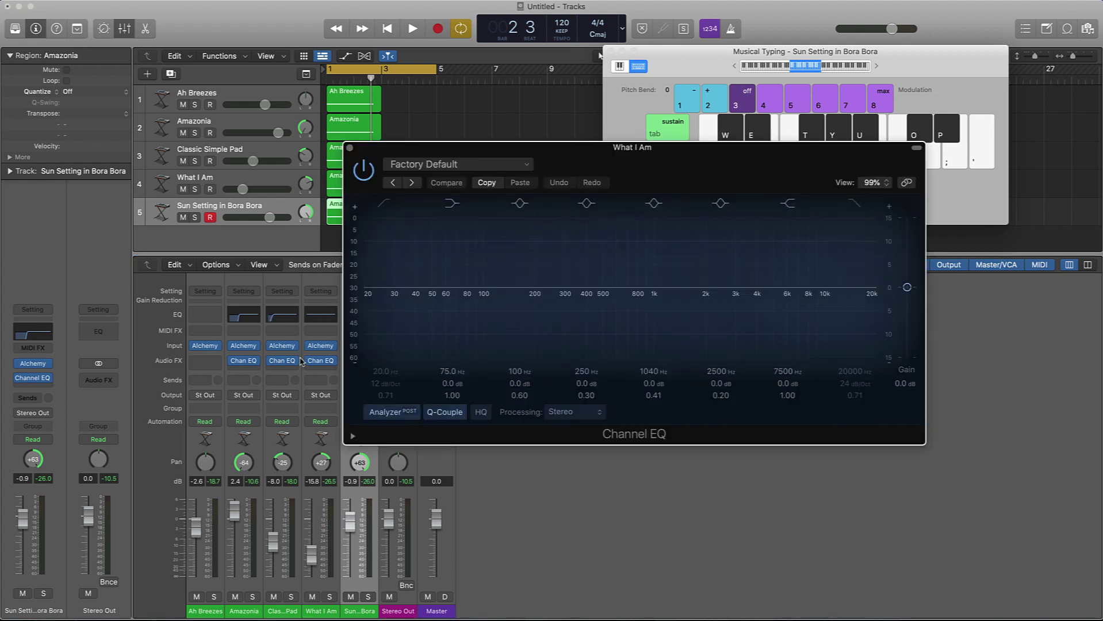
click(384, 204)
drag(386, 371, 386, 310)
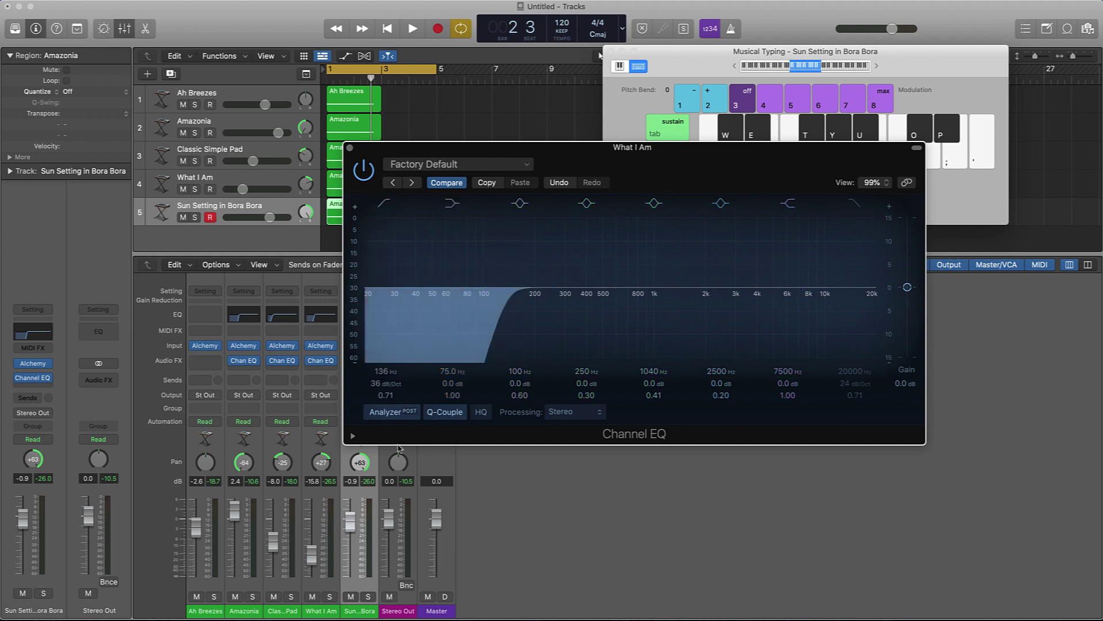
Step: Play back all five panned and filtered layers and close the What I Am equalizer
click(447, 127)
key(space)
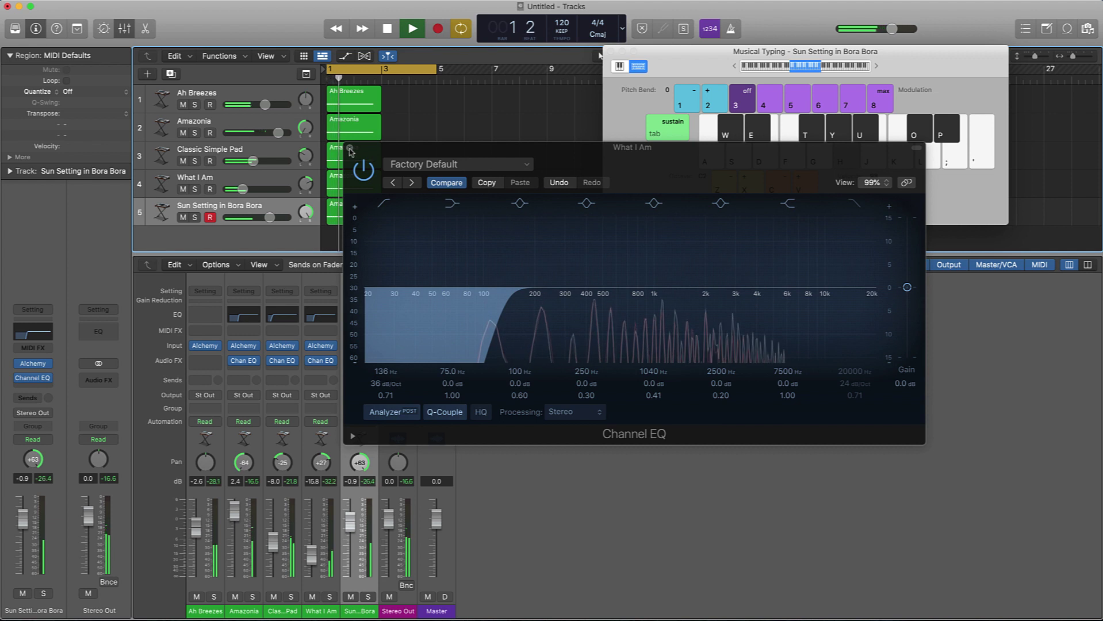
click(350, 148)
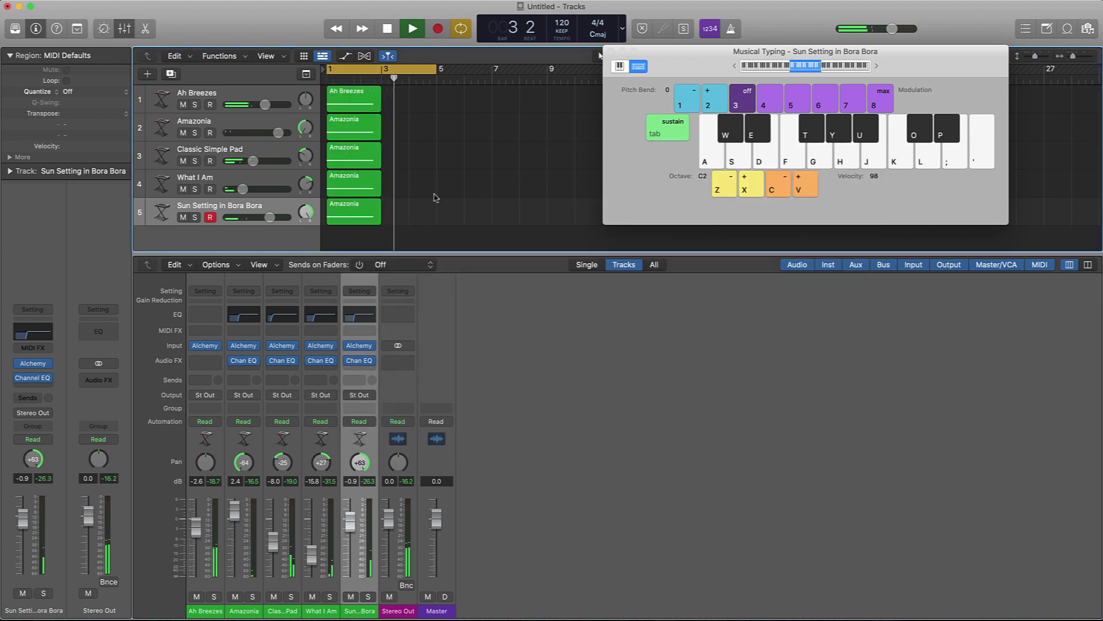
key(space)
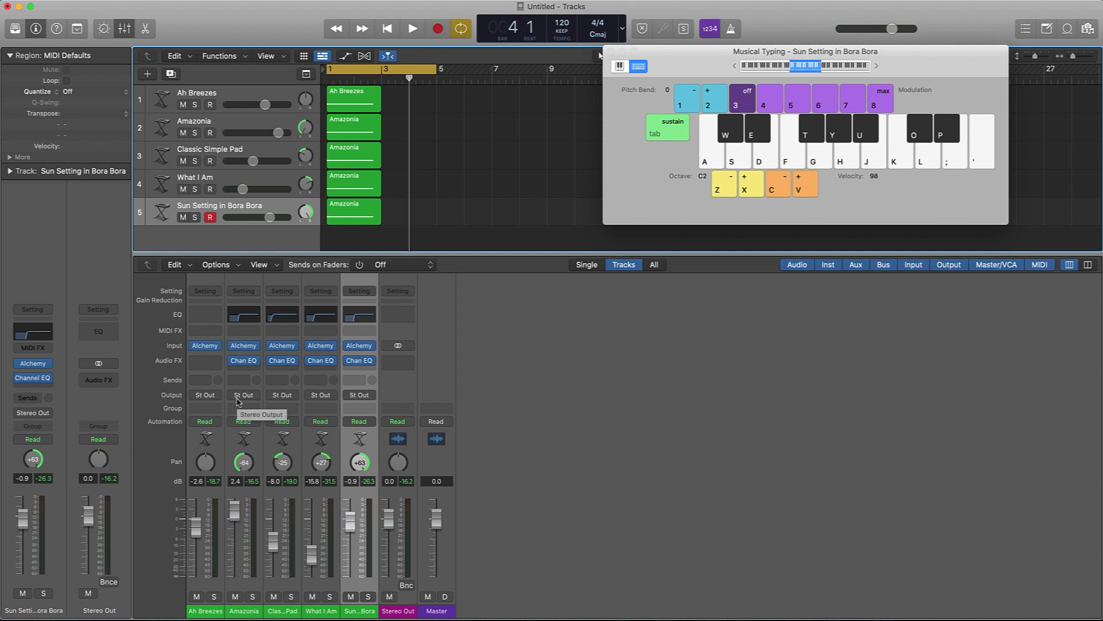
Step: Insert the Ensemble modulation effect with its default settings on the Ah Breezes channel and listen to the layers
click(212, 361)
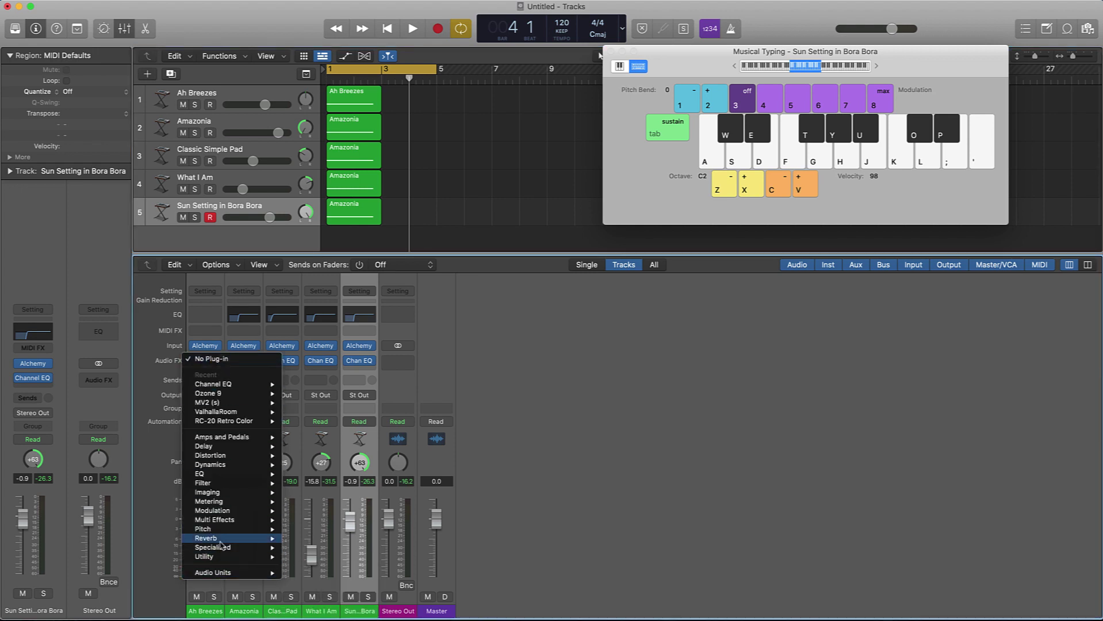
mouse_move(221, 520)
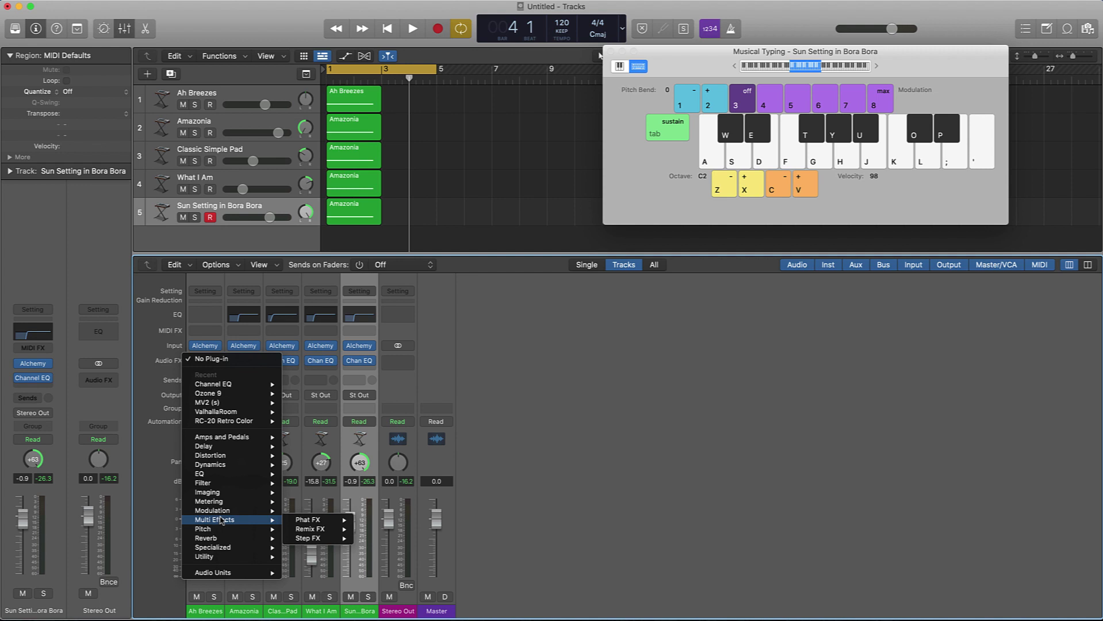
mouse_move(319, 515)
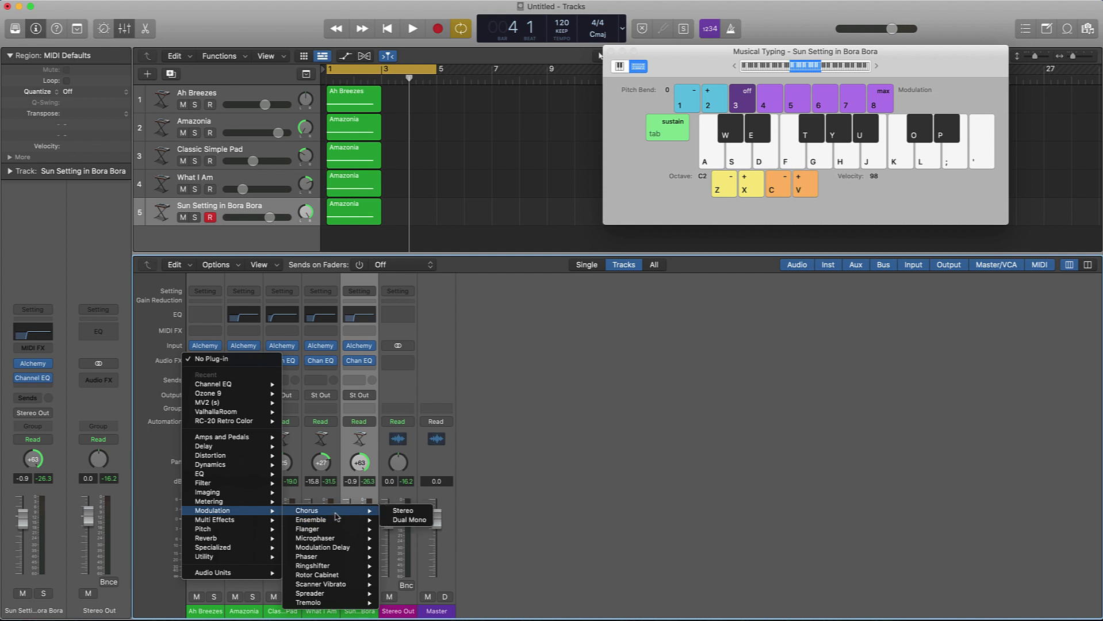
click(399, 521)
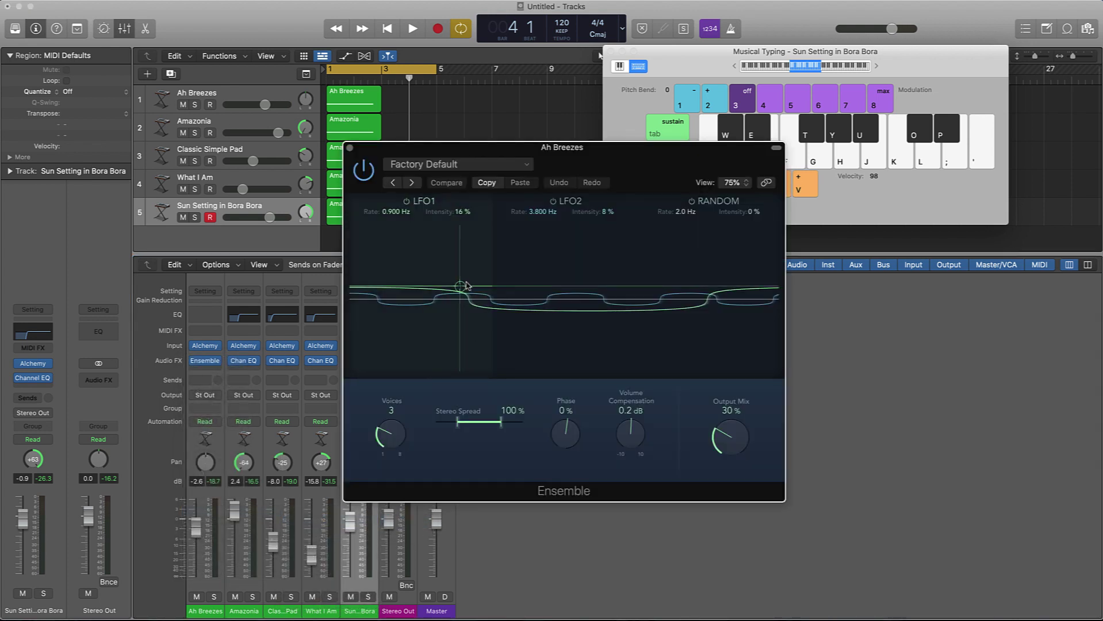
key(space)
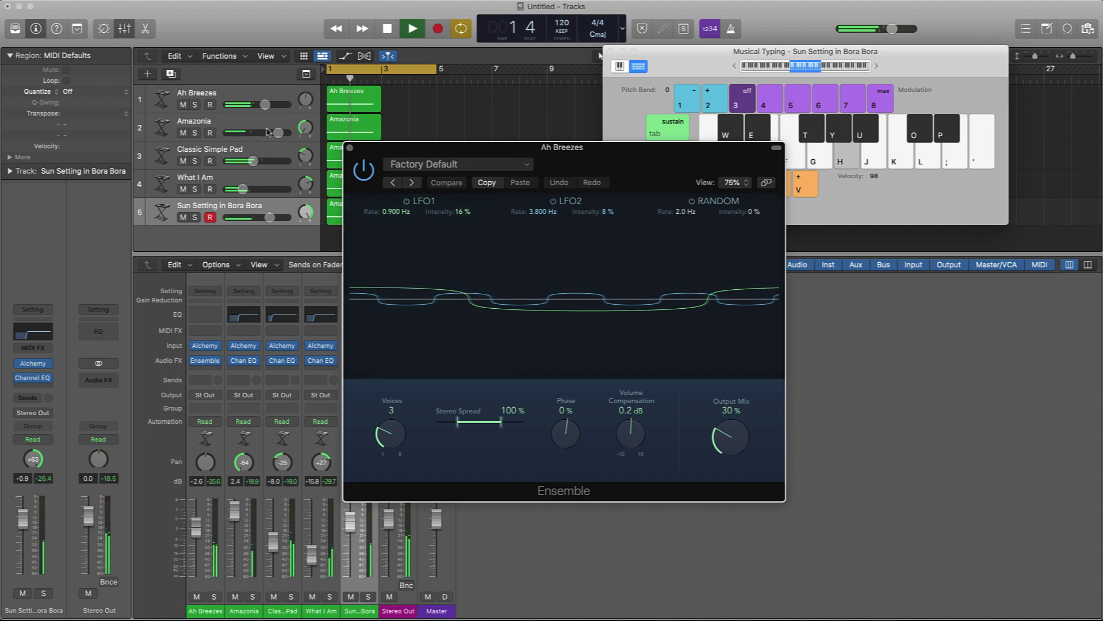
key(space)
click(349, 150)
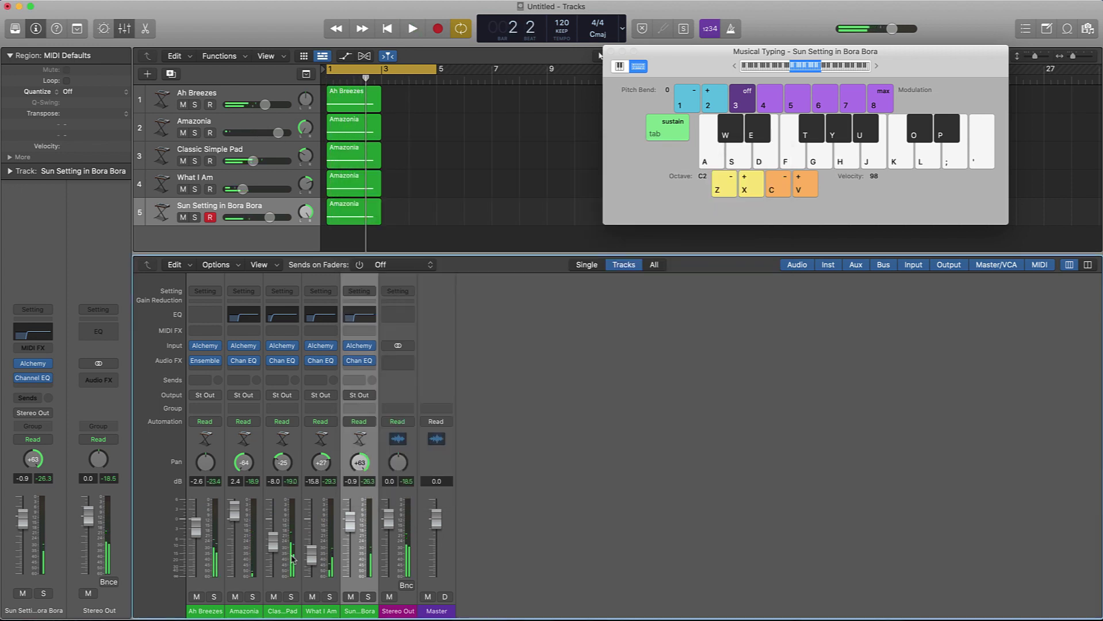
Step: Select all five instrument channels and route their outputs to Bus 1
click(275, 611)
shift+click(199, 610)
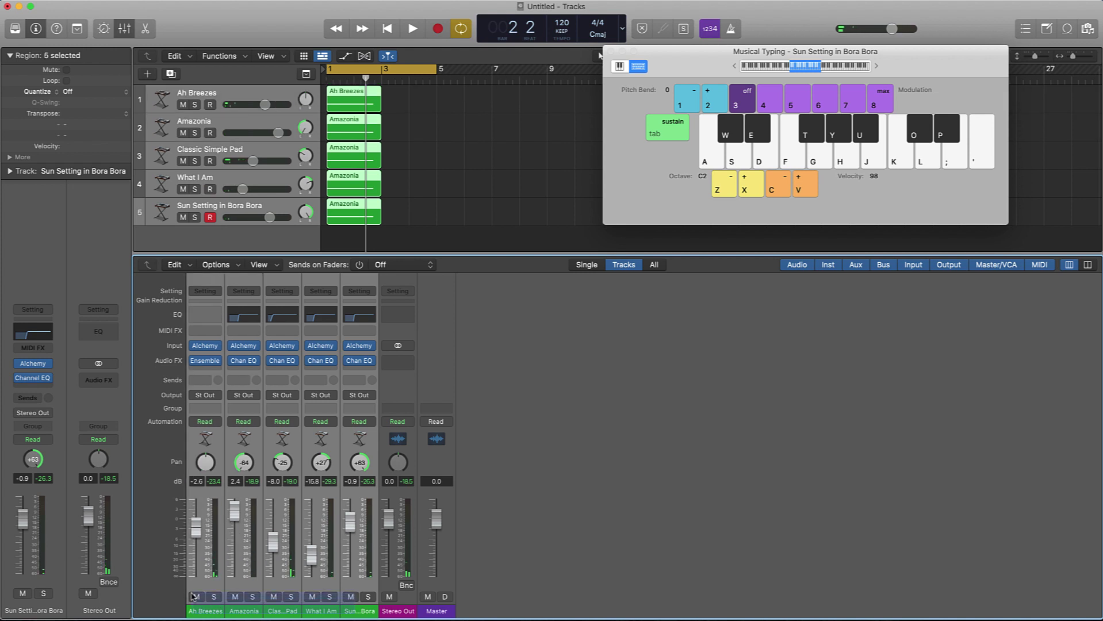
click(333, 591)
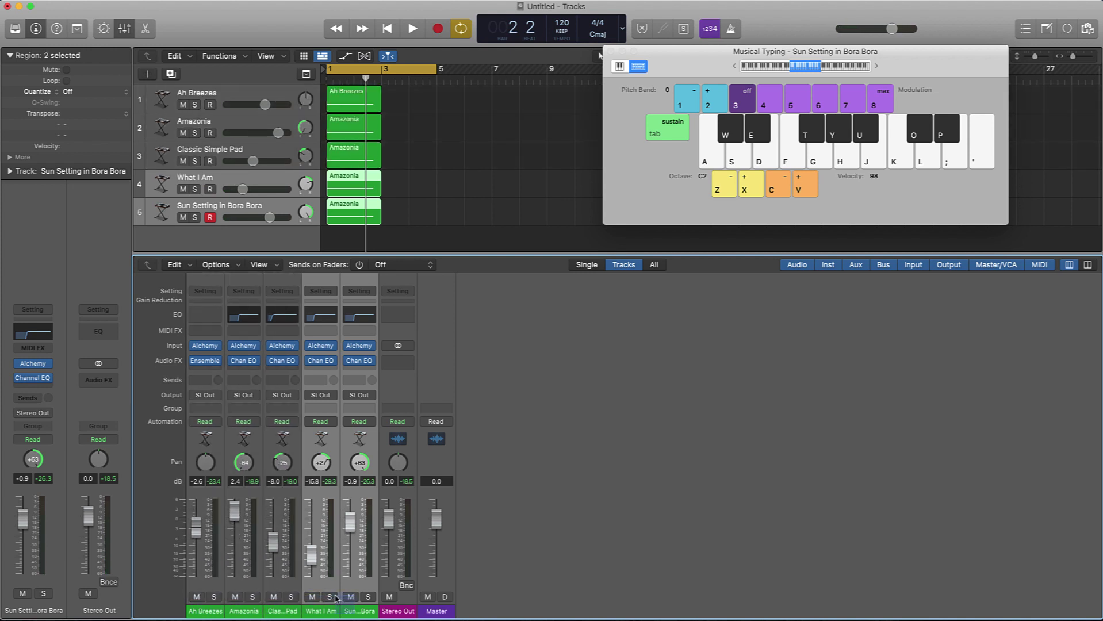
drag(358, 582, 201, 423)
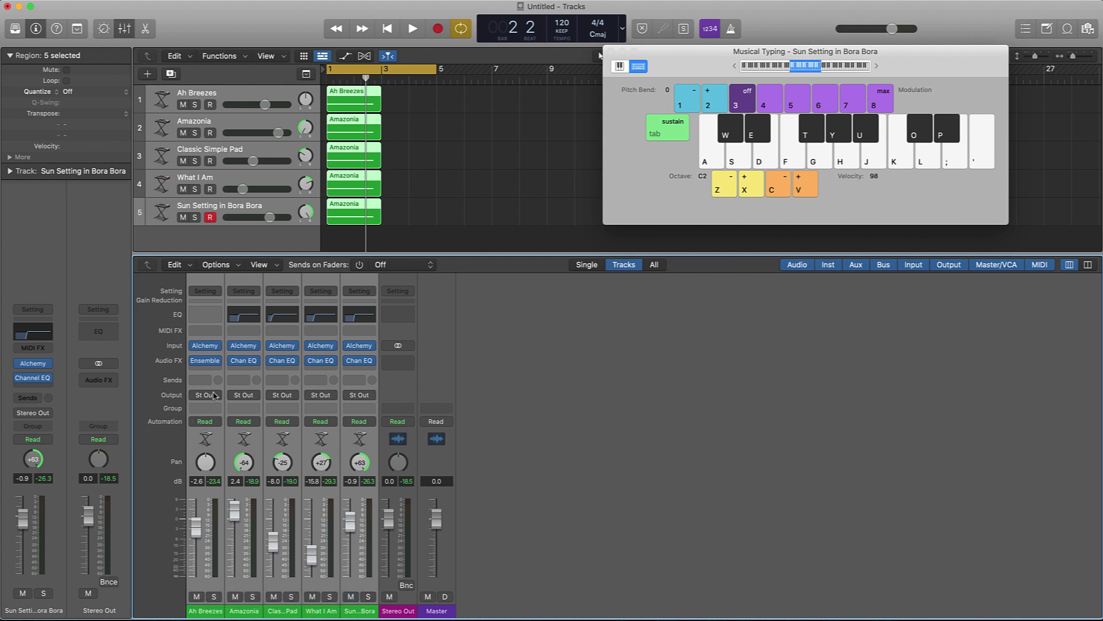
click(214, 396)
mouse_move(226, 437)
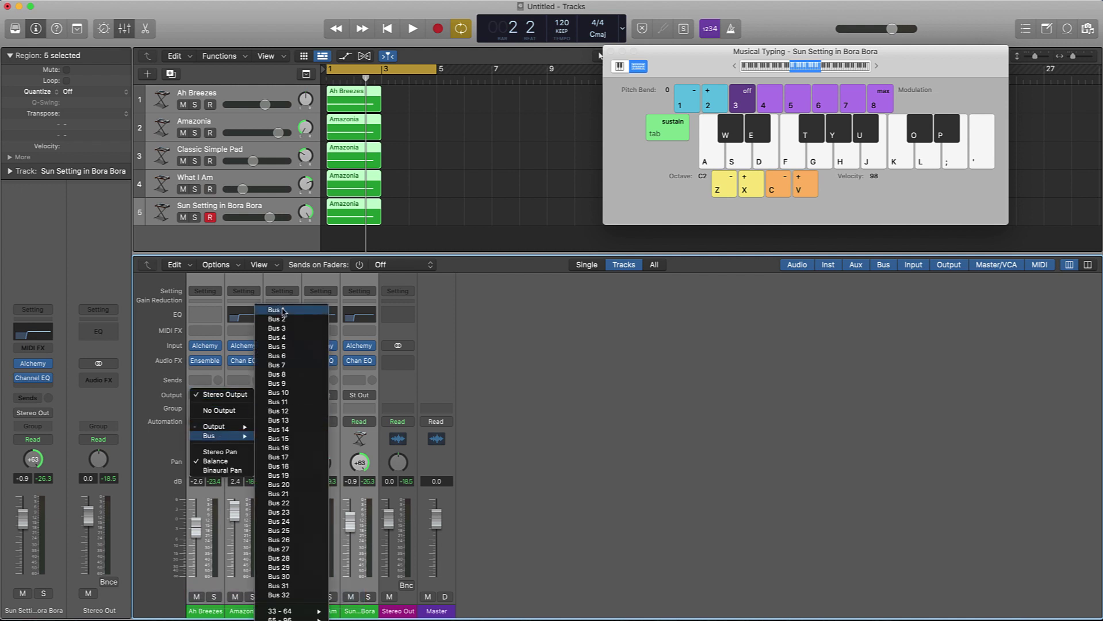
click(282, 311)
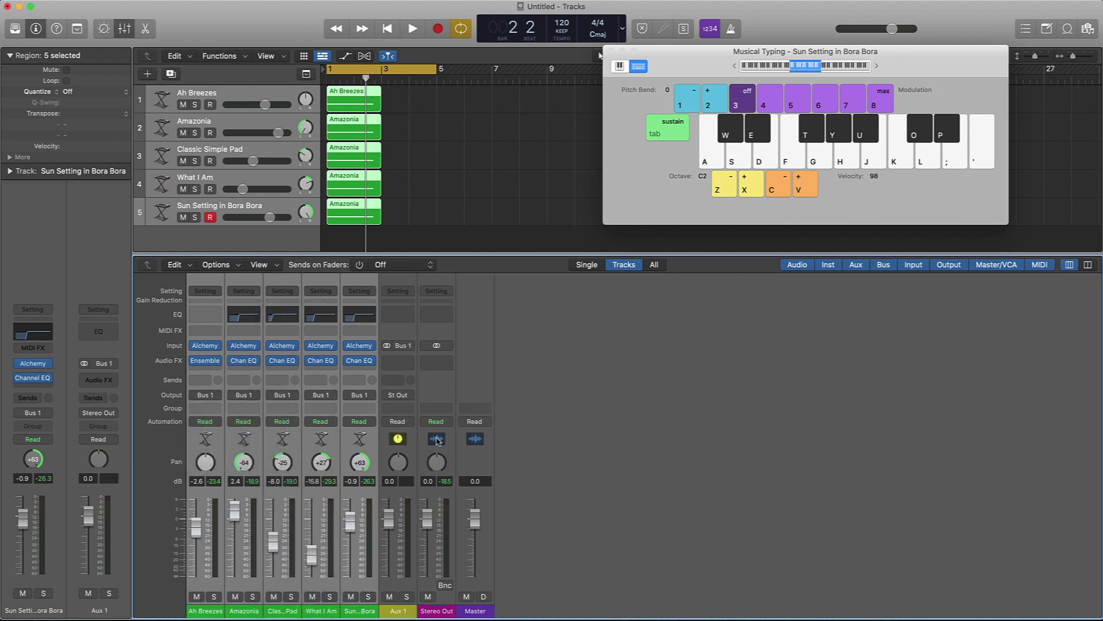
Step: Insert the Flanger effect with its default settings on the Aux 1 channel and play the layers through it
click(397, 361)
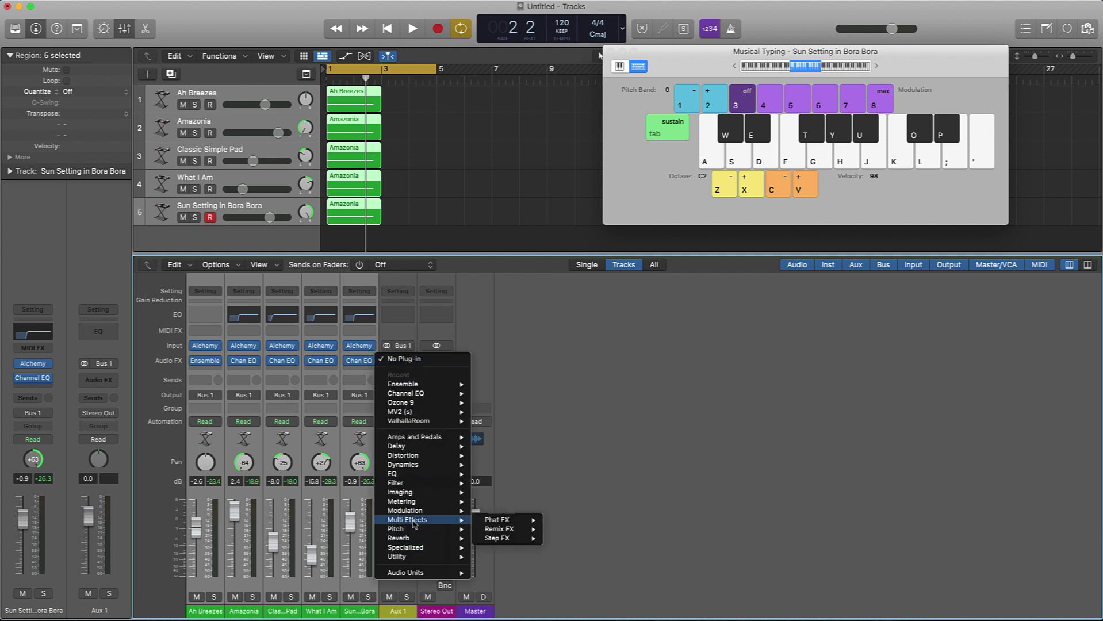
mouse_move(412, 532)
mouse_move(523, 539)
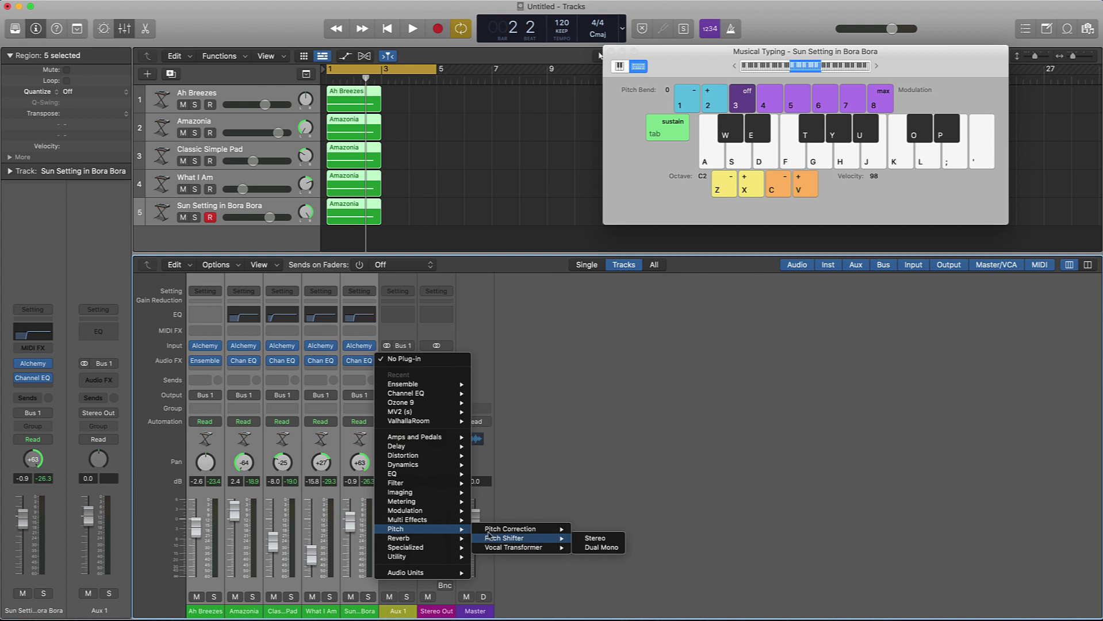
mouse_move(407, 512)
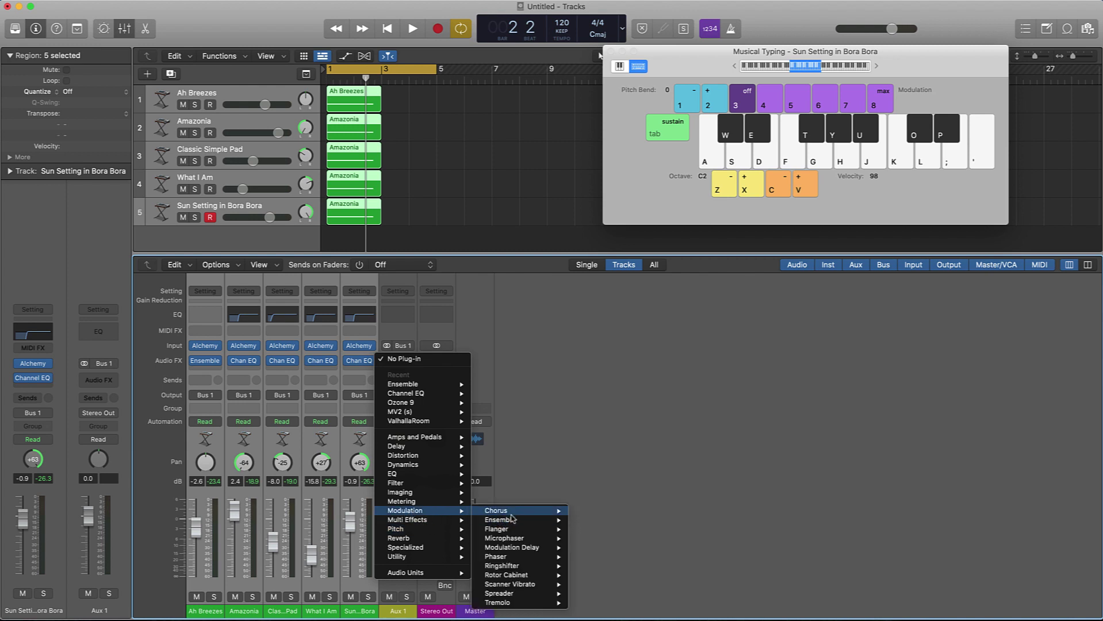
click(513, 529)
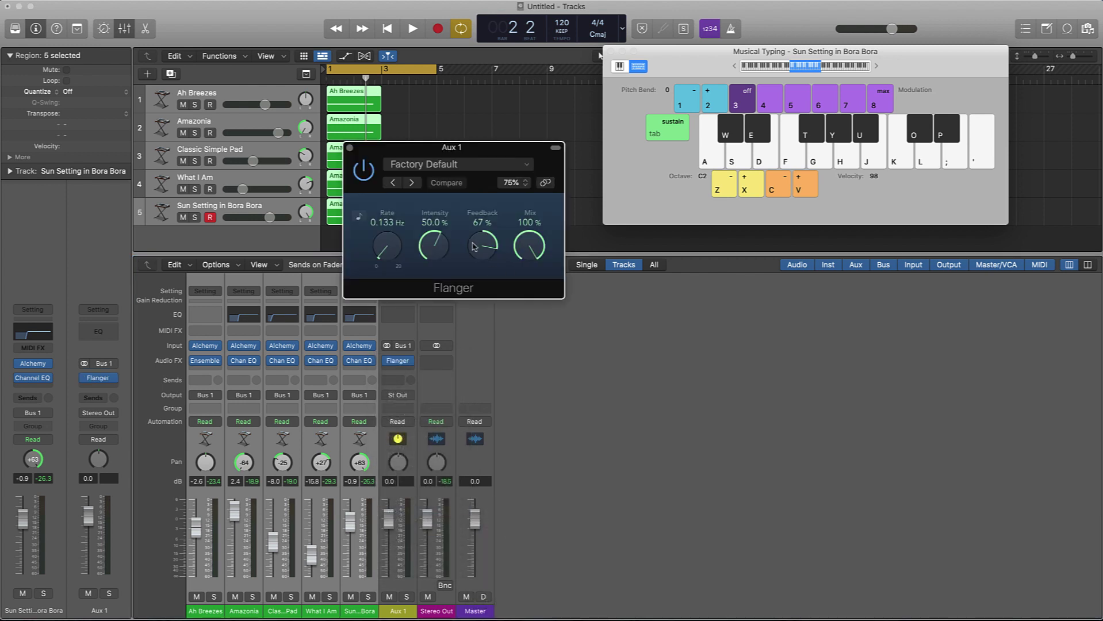
key(space)
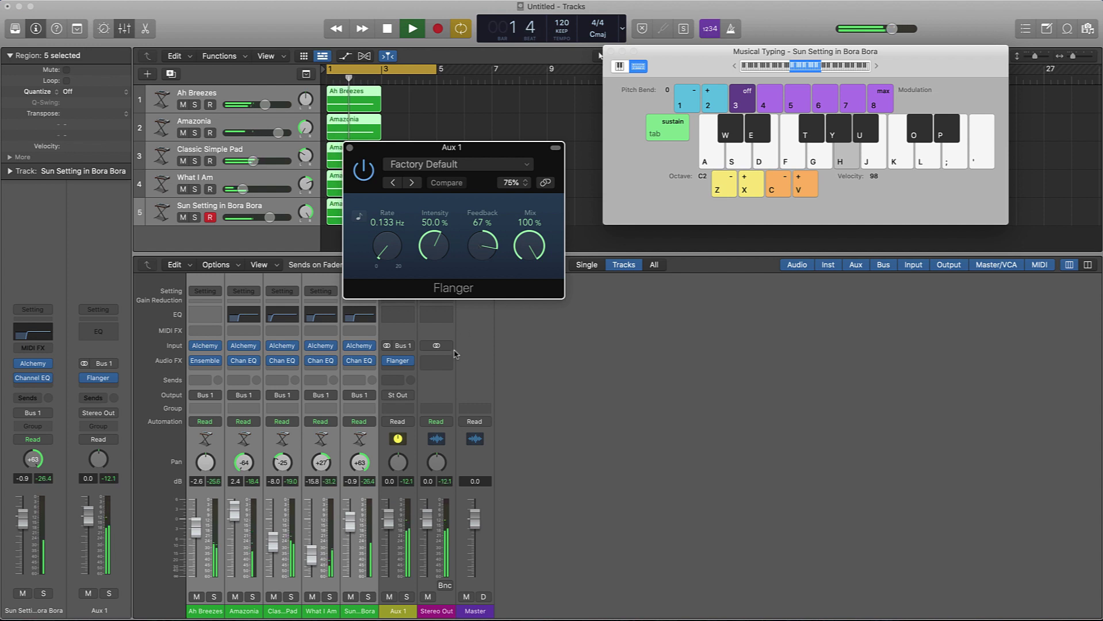
click(350, 147)
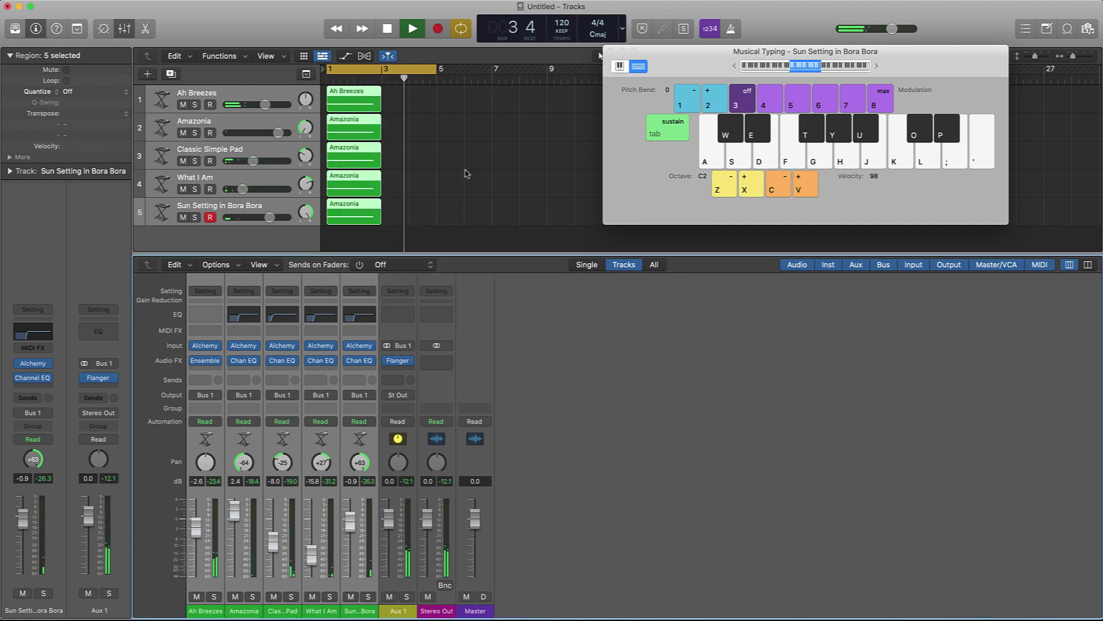
key(space)
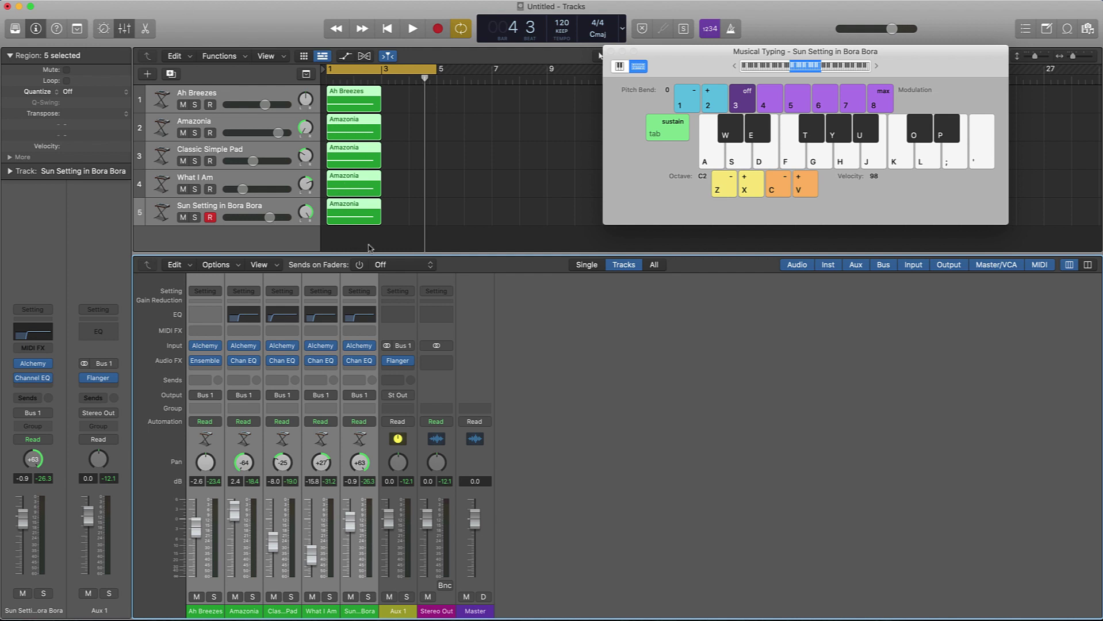
Step: Bounce the five selected regions in place to a new track named "breezy sound", keeping the source regions muted
right_click(351, 218)
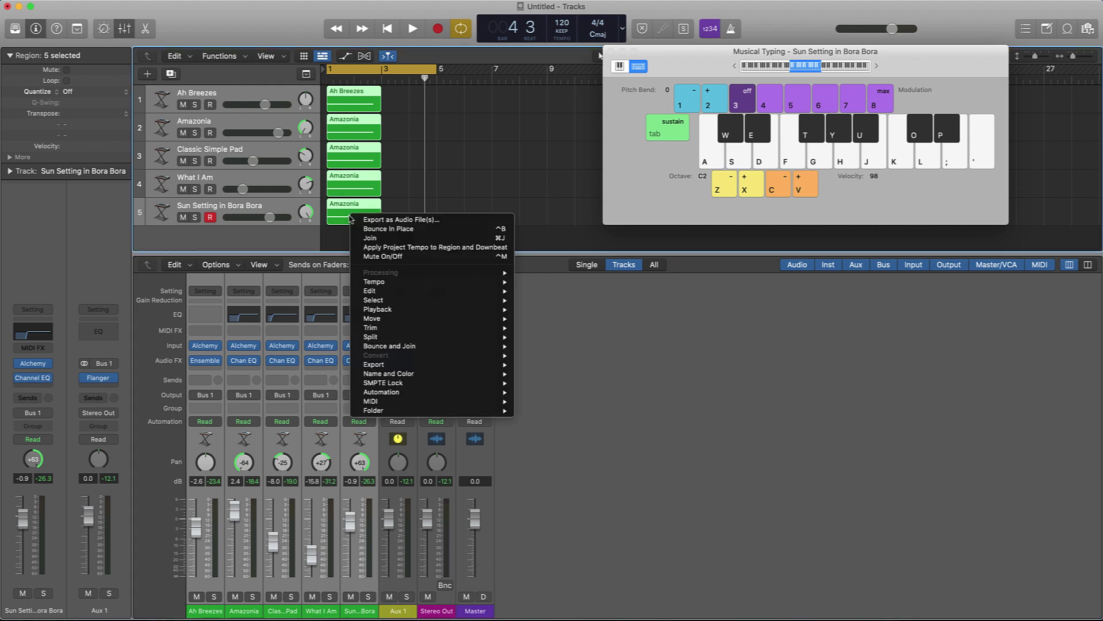
click(402, 229)
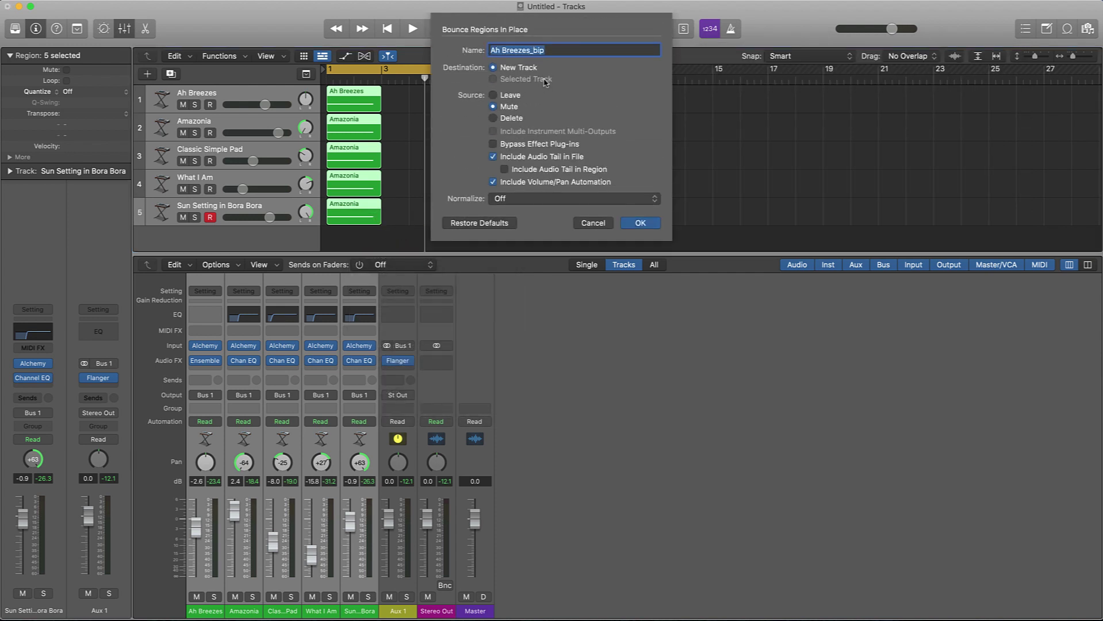
text(breezy sound)
key(Return)
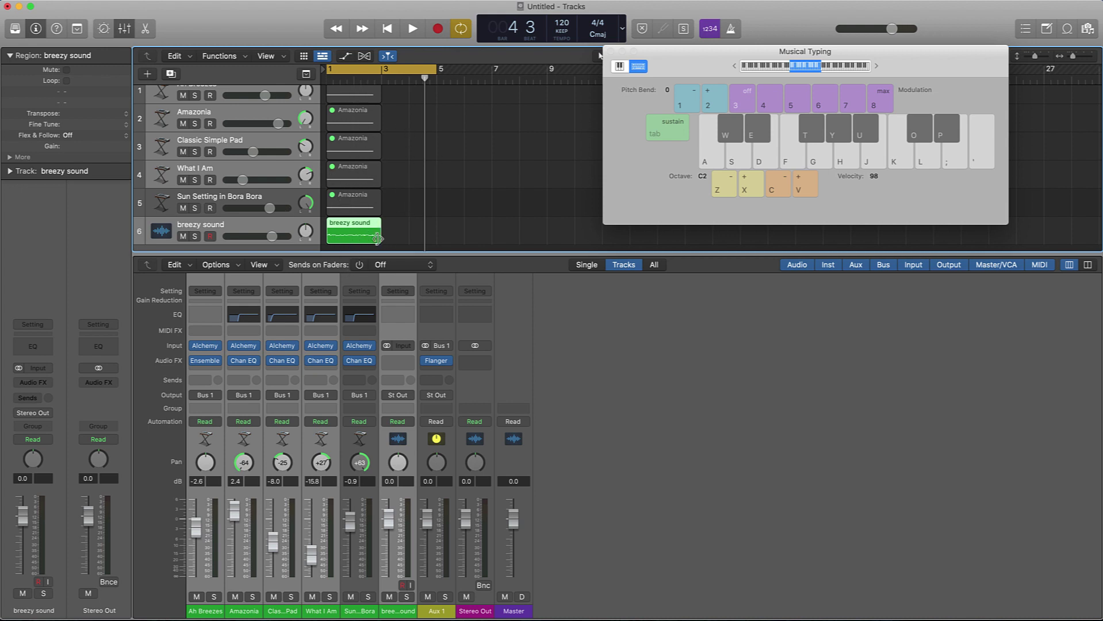
Step: Extend the breezy sound audio region to the end of the cycle range at bar 5 and play it back
drag(378, 239, 433, 234)
key(space)
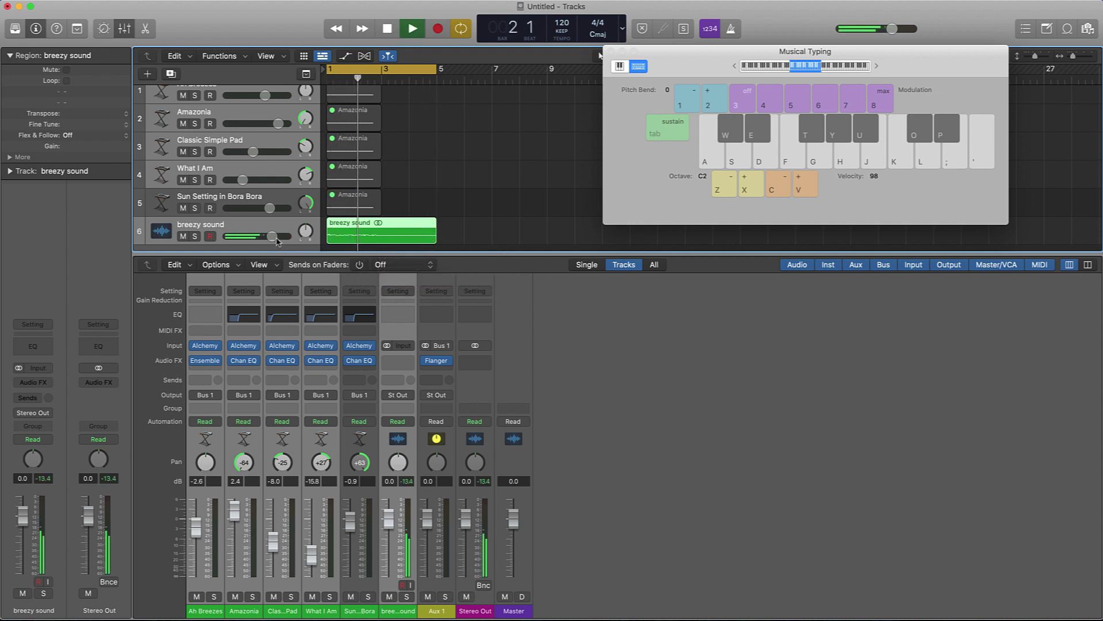
scroll(424, 201, down, 1)
scroll(424, 201, down, 3)
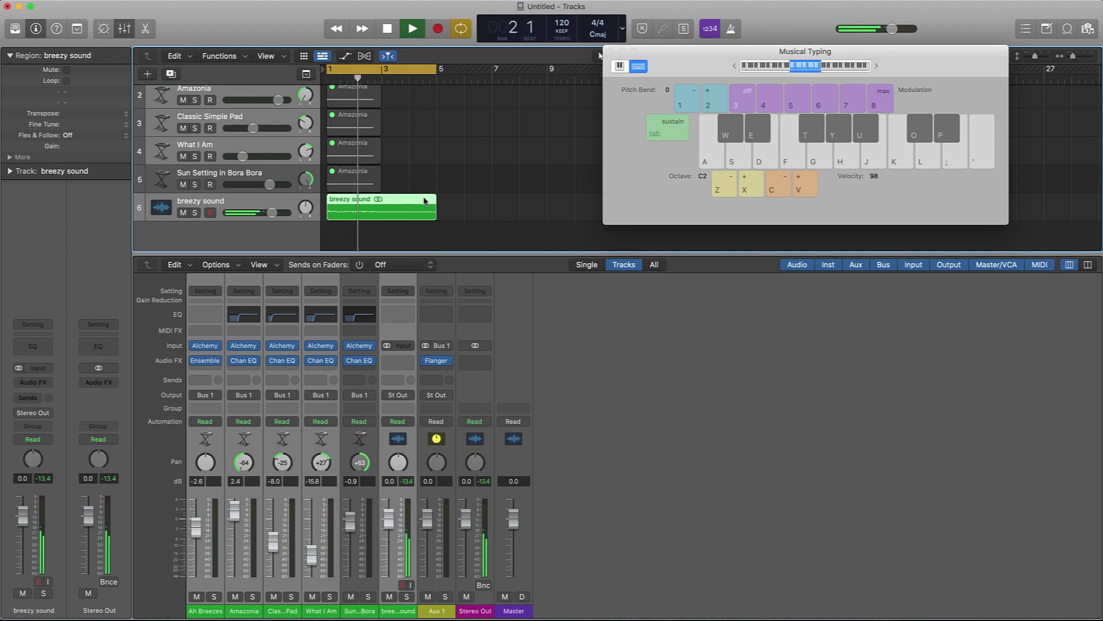
key(space)
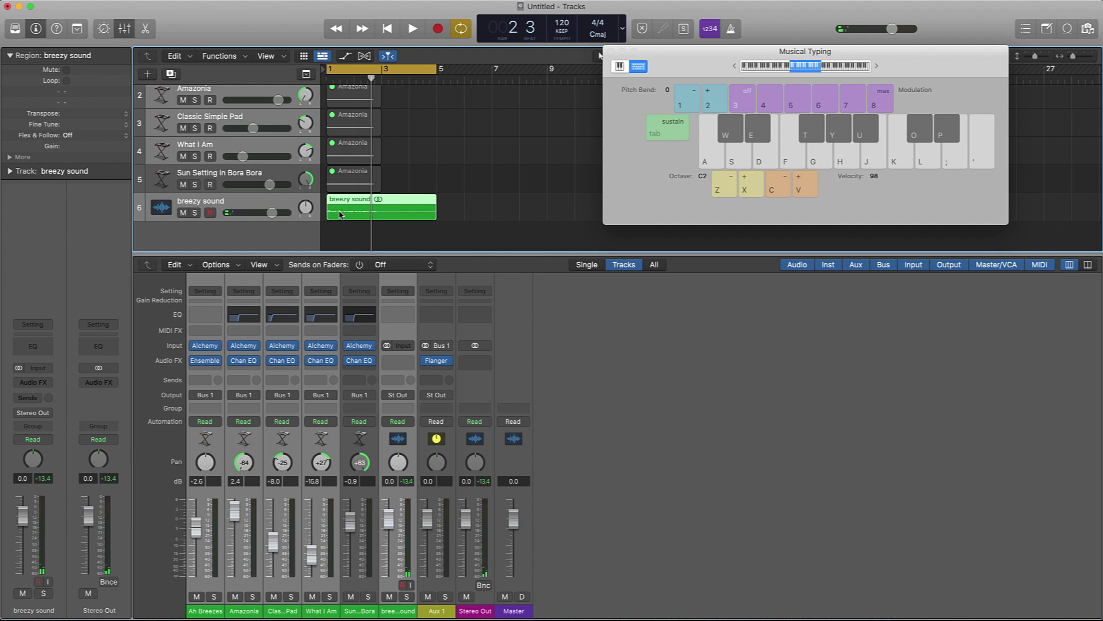
scroll(241, 172, down, 2)
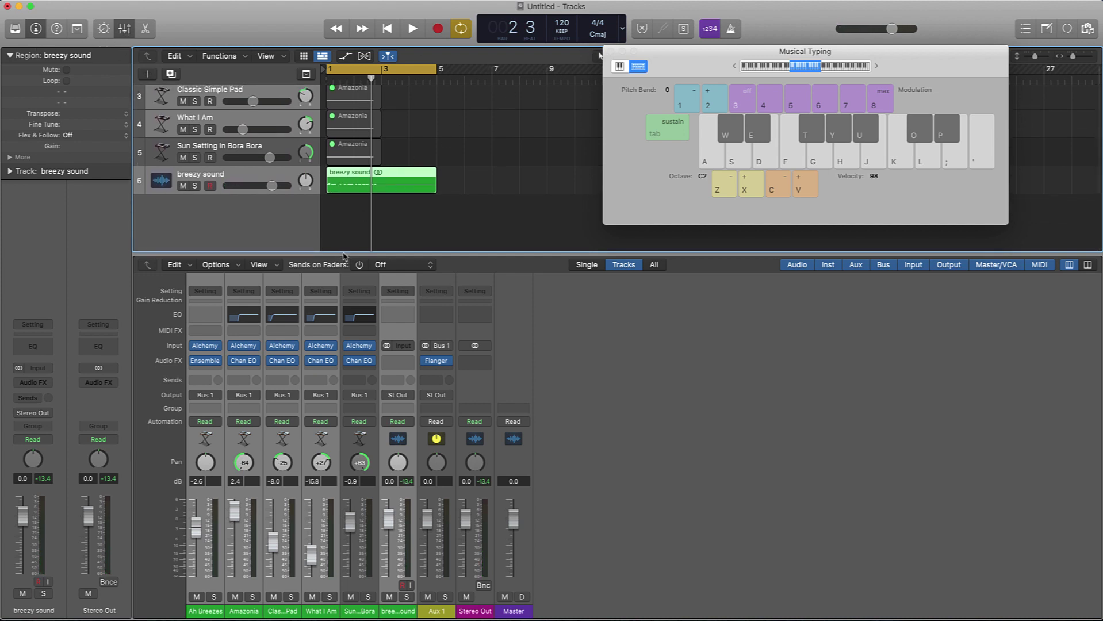
Step: Hide the mixer and load the breezy sound region into a new Quick Sampler (Original) track
click(125, 29)
drag(387, 242, 244, 468)
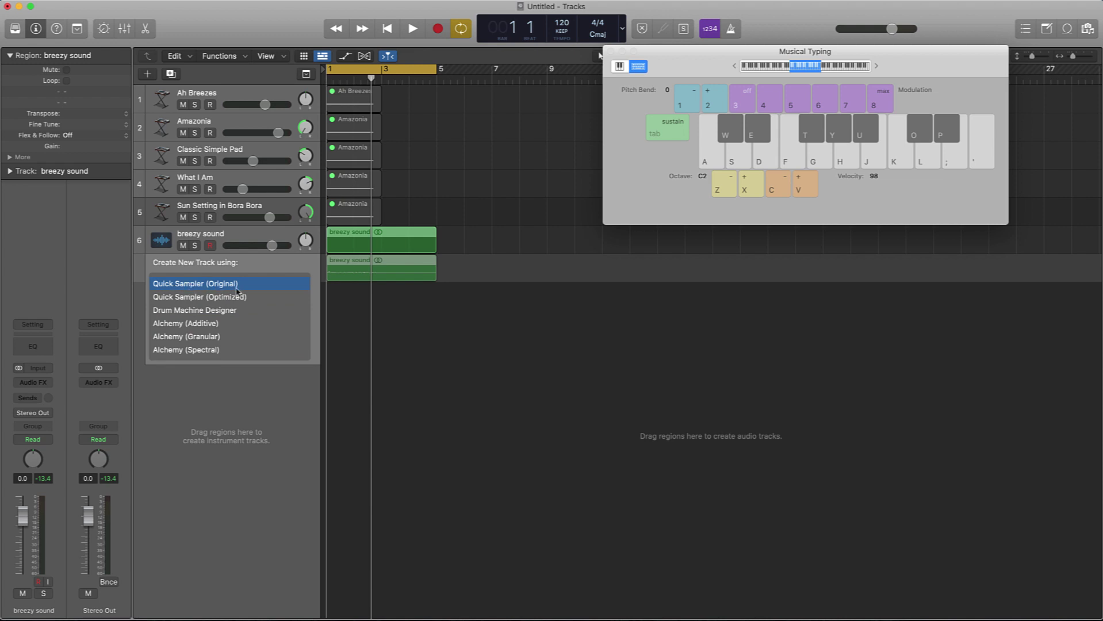
drag(237, 291, 238, 292)
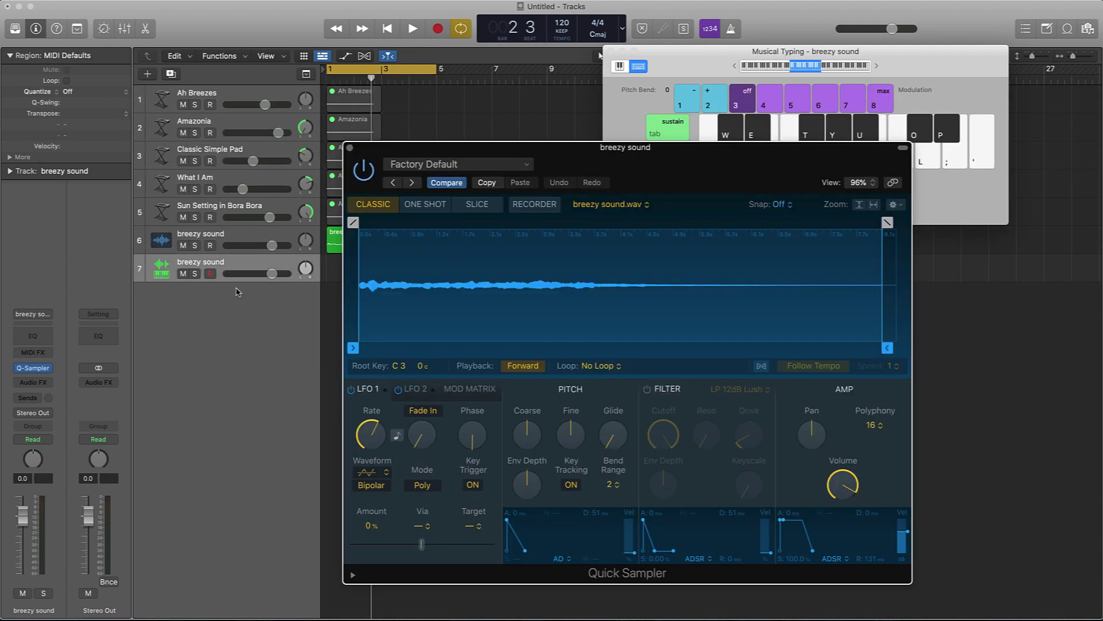
drag(656, 166, 472, 143)
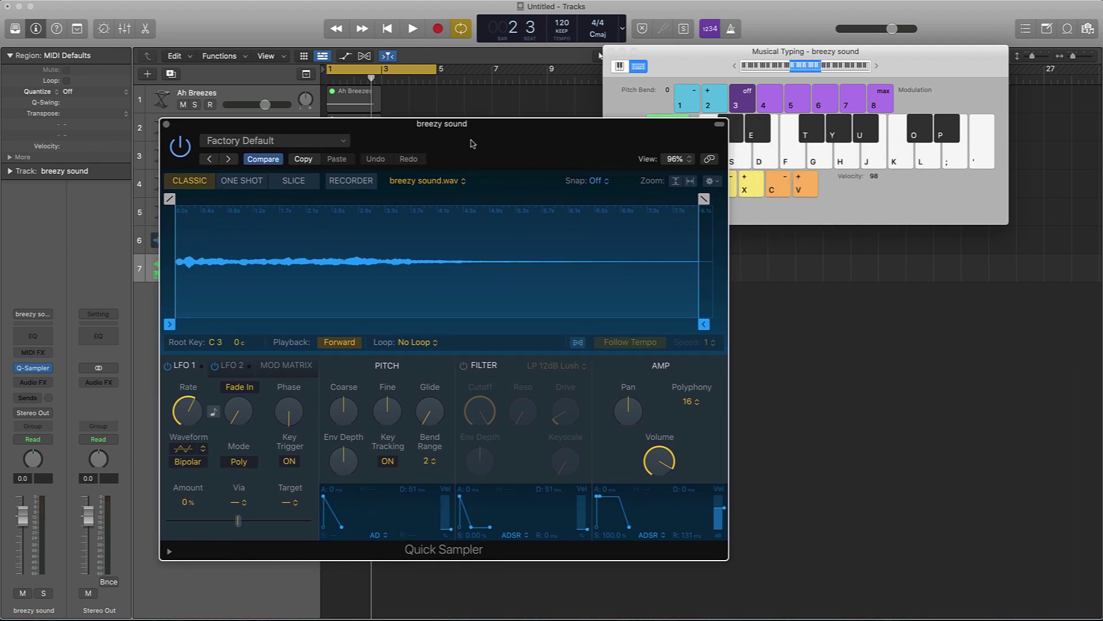
Step: Move the sample end to about 4.889 s and add a fade-in of about 0.058 s and a long fade-out
drag(167, 199, 174, 199)
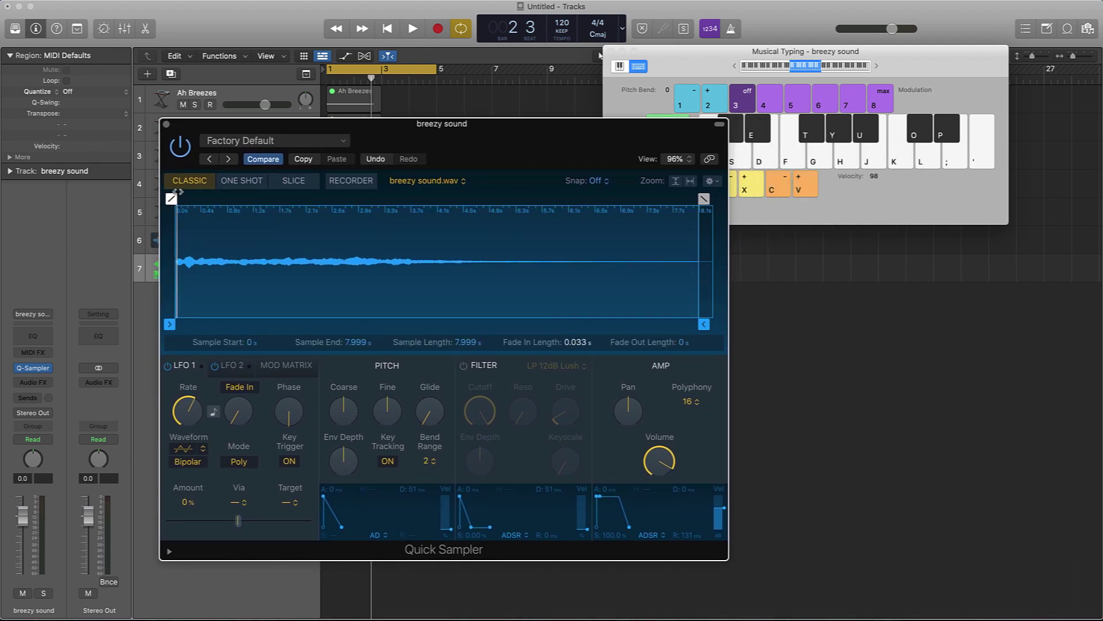
drag(705, 200, 656, 201)
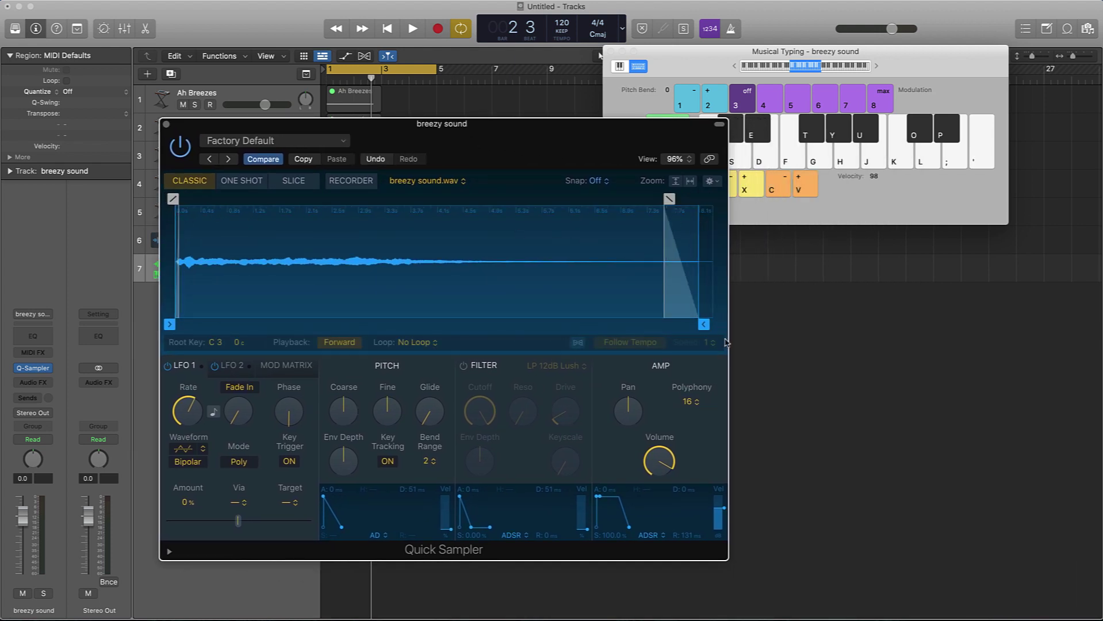
drag(704, 324, 501, 325)
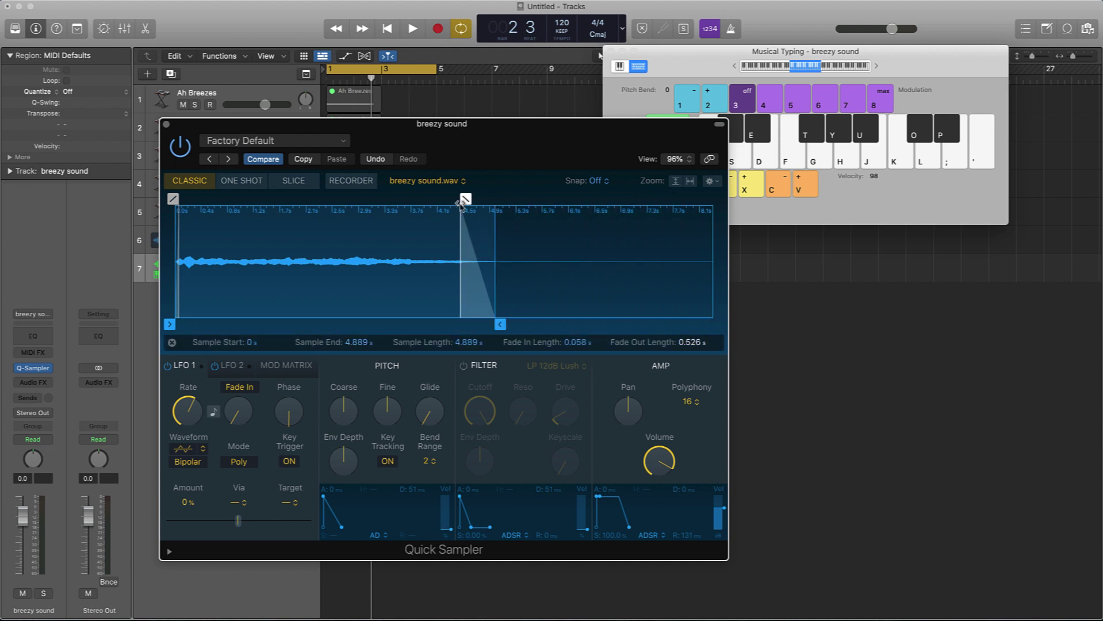
drag(468, 199, 398, 199)
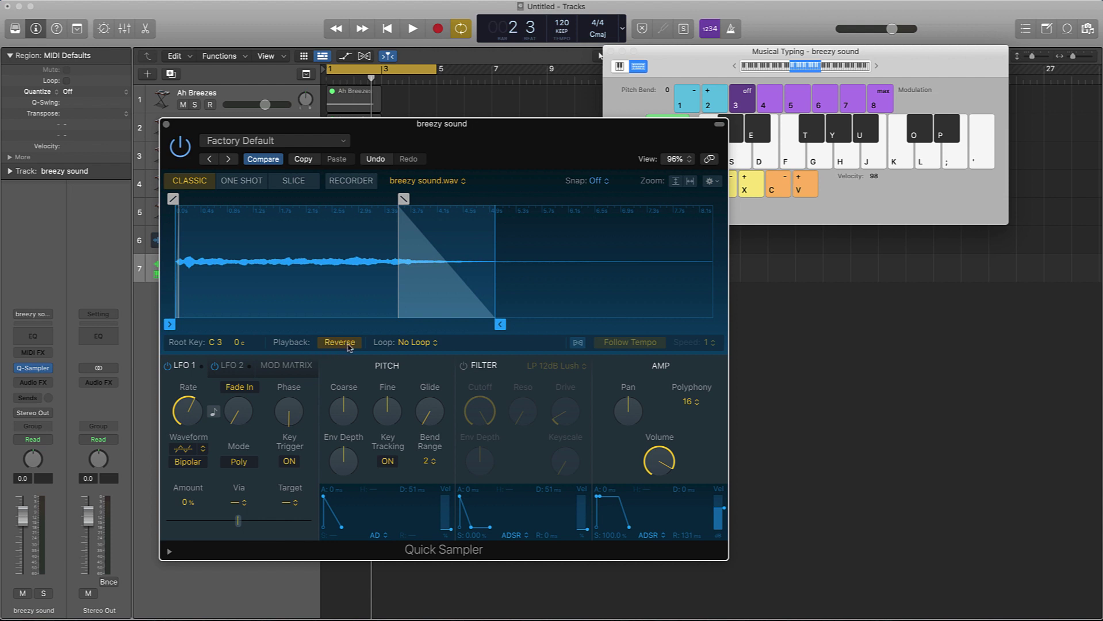
Step: Audition the sample in reverse, shorten its fade-out and return playback to Forward
key(h)
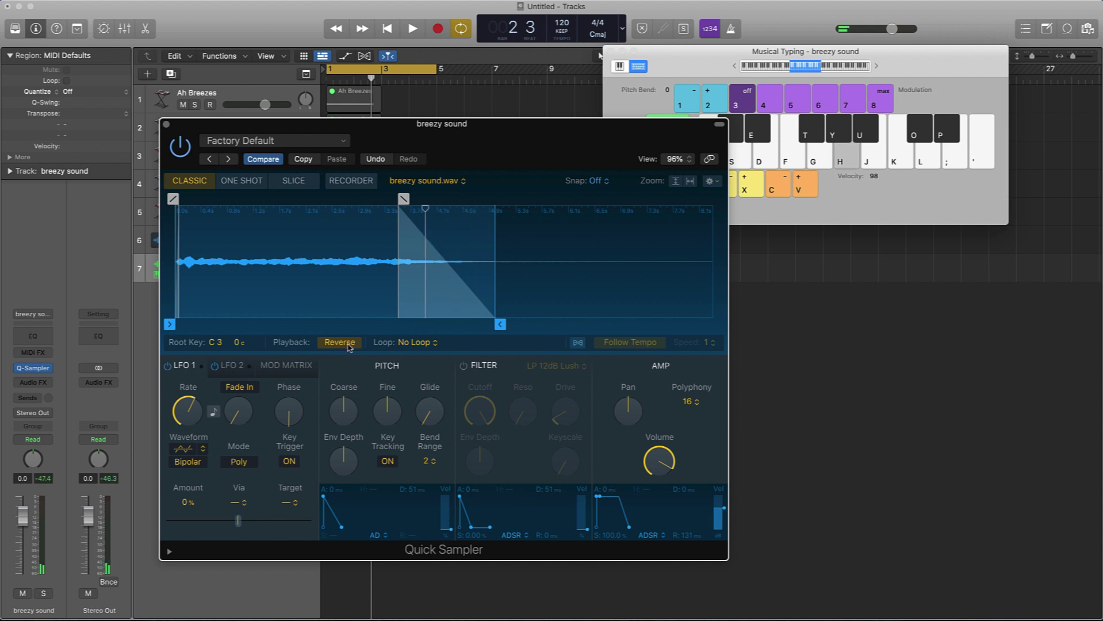
drag(398, 199, 454, 208)
click(352, 345)
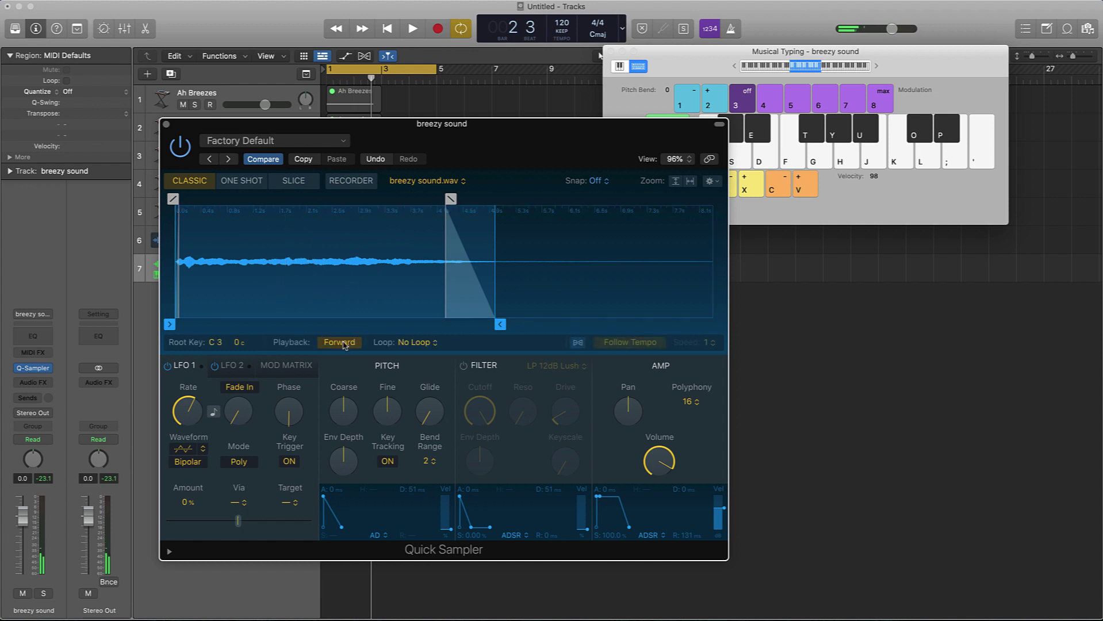
Step: Audition the sample with forward playback and turn on Flex with Follow Tempo
key(h)
key(h)
key(h)
click(579, 343)
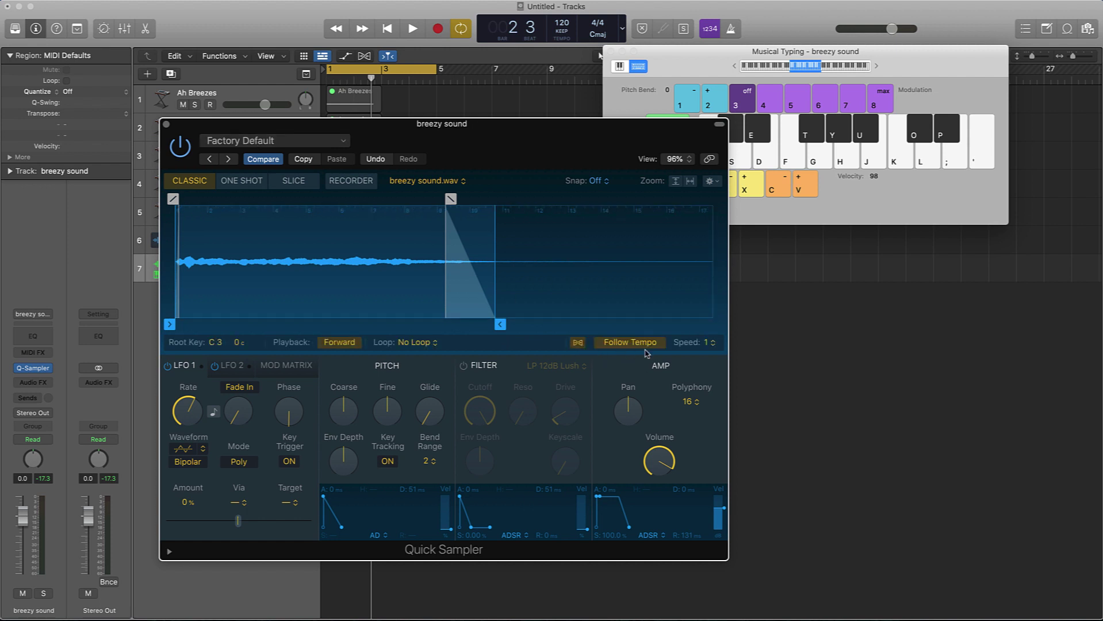
Step: Save the Quick Sampler setting as "breezy sound pad" and close the plug-in window
click(254, 142)
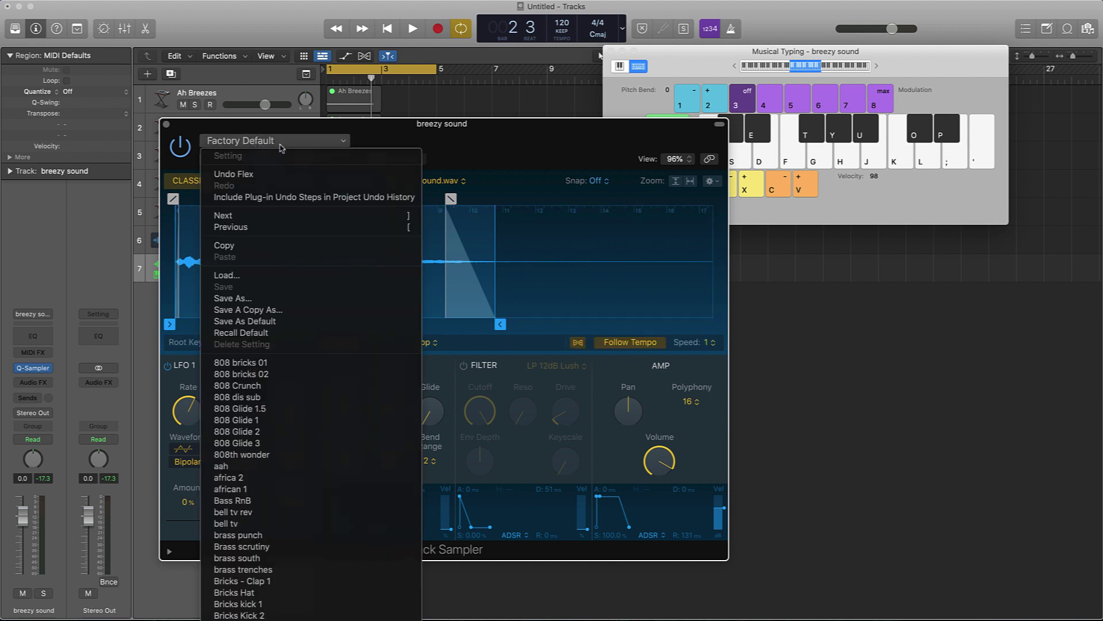
click(232, 299)
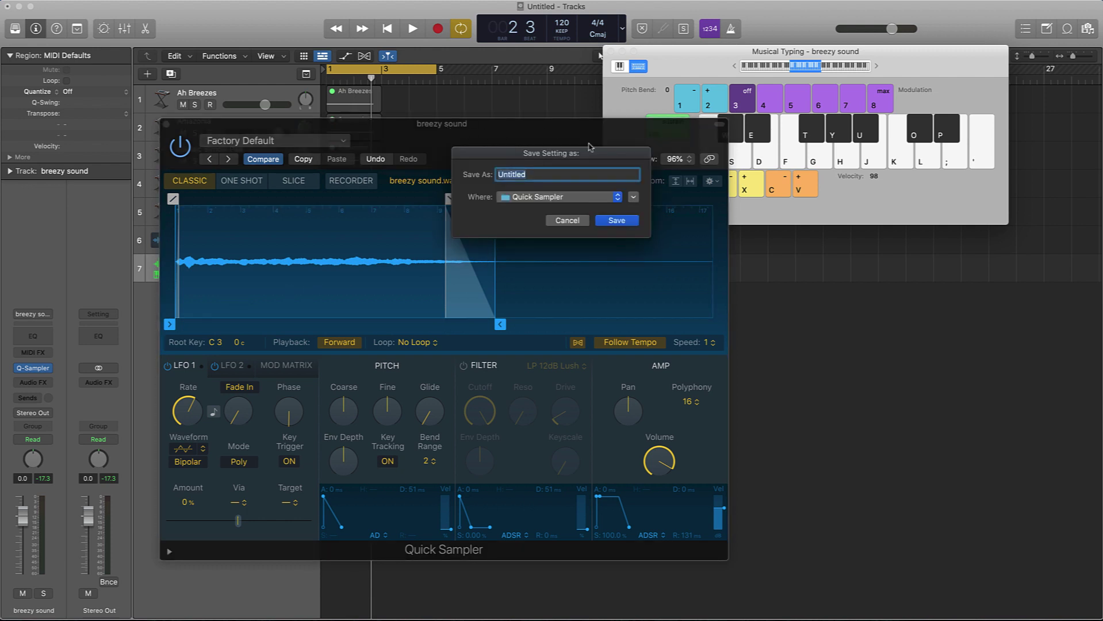
text(breezy sound pad)
key(Return)
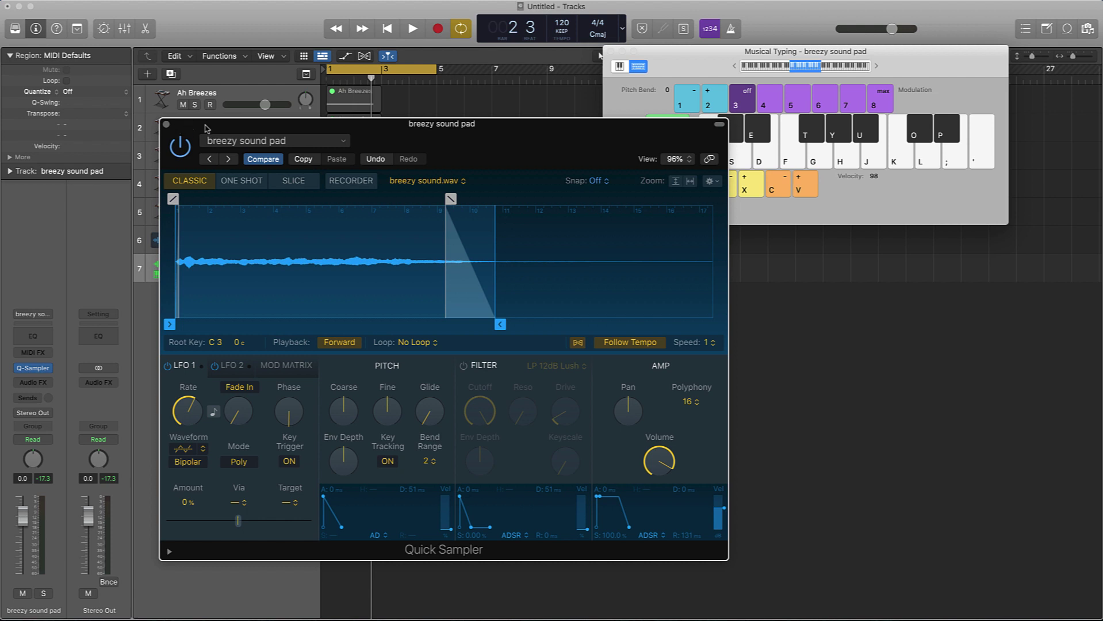
drag(206, 128, 301, 132)
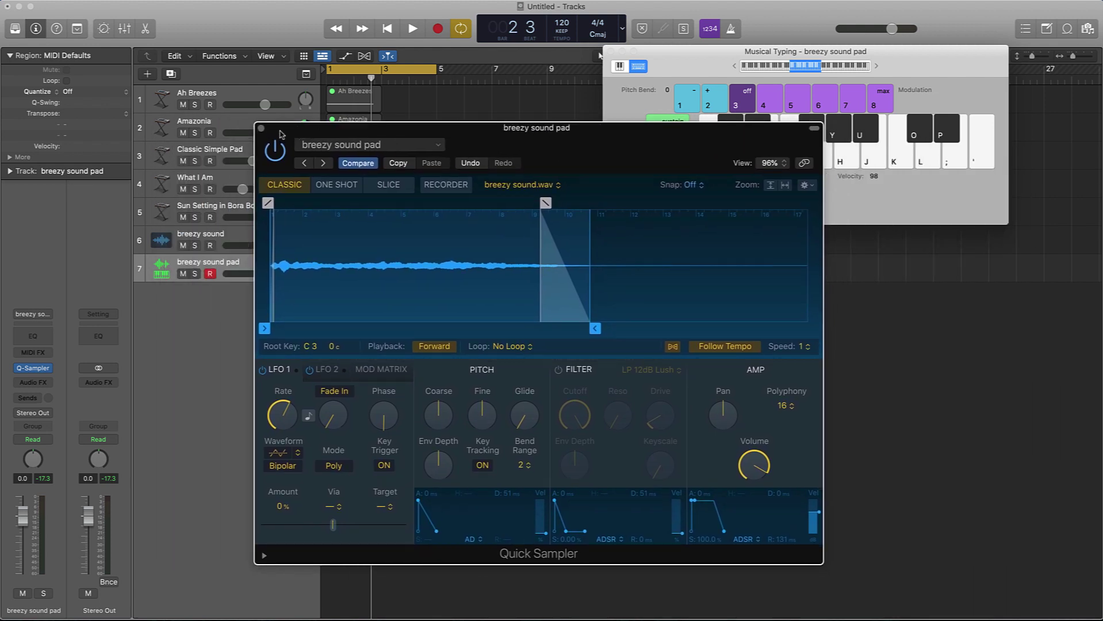
click(260, 128)
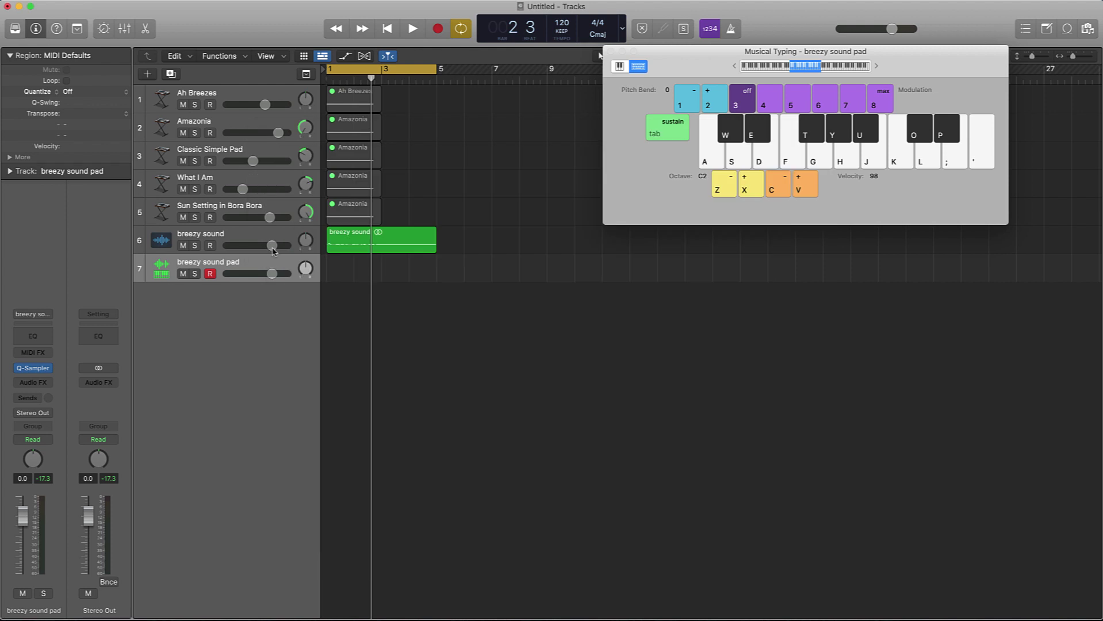
Step: Delete all seven tracks from the project
key(super+BackSpace)
key(super+BackSpace)
key(super+BackSpace)
key(super+BackSpace)
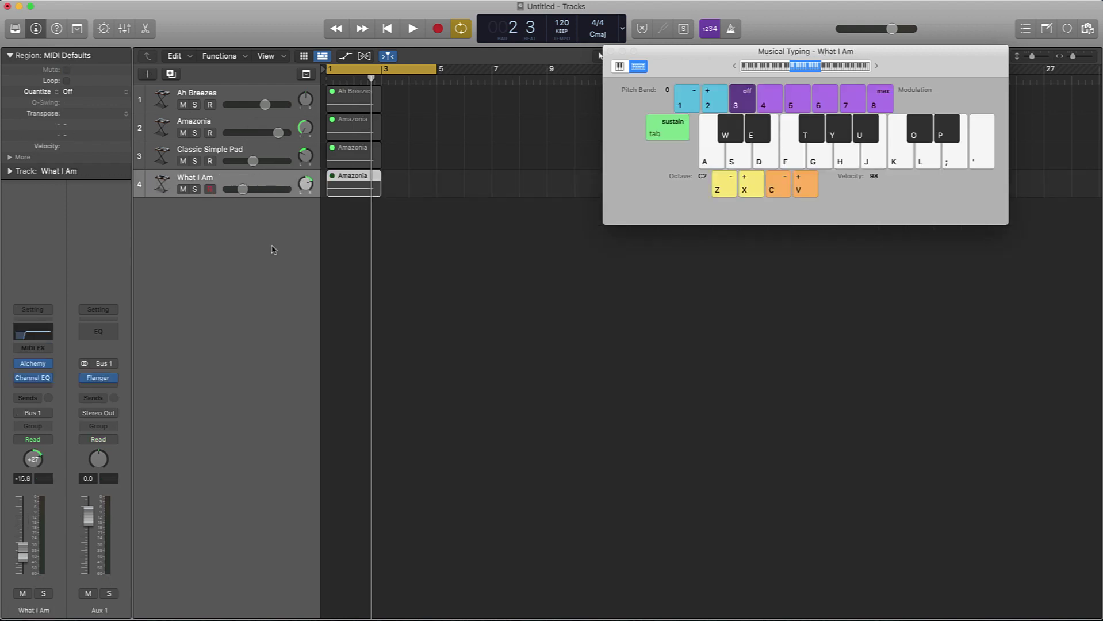
key(super+BackSpace)
key(super+BackSpace)
key(super+BackSpace)
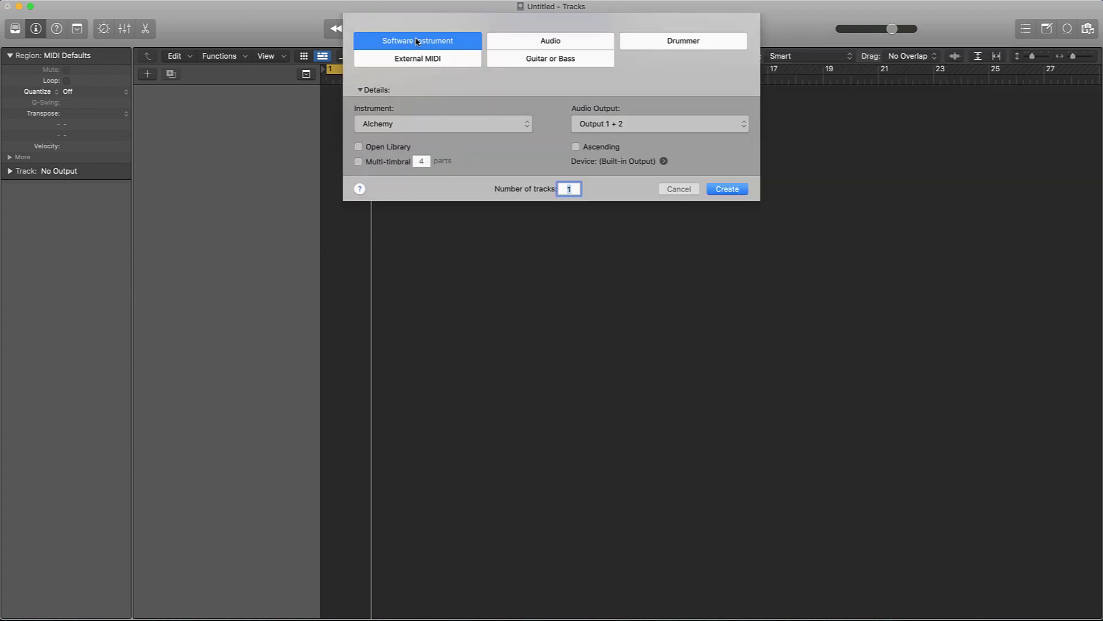
Step: Create one new software instrument track using Quick Sampler (Single Sample) as its instrument
click(399, 124)
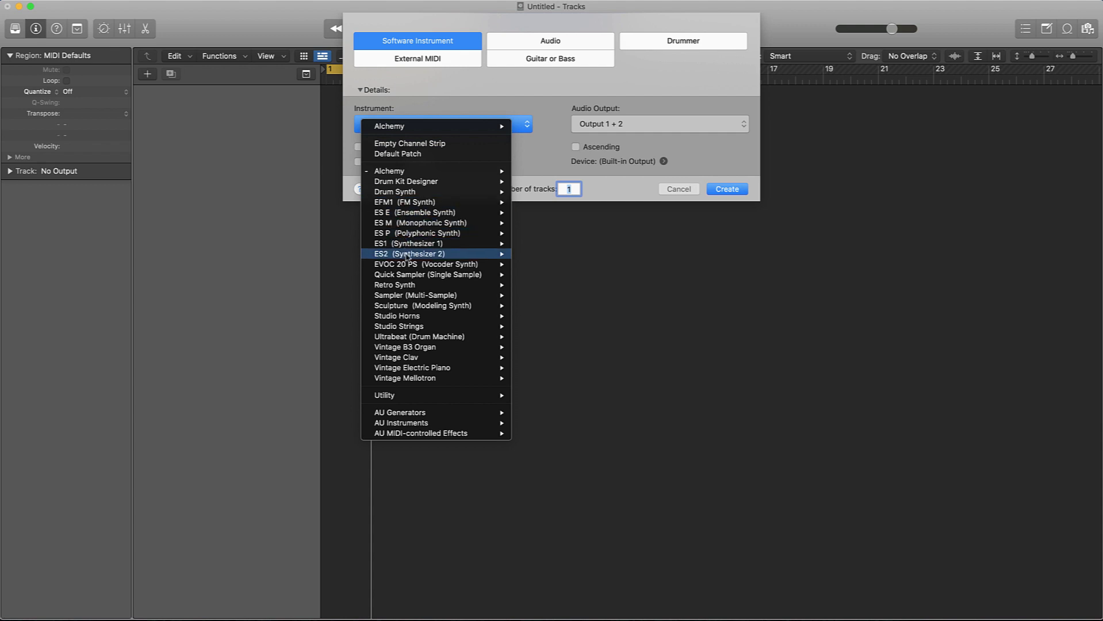
mouse_move(415, 275)
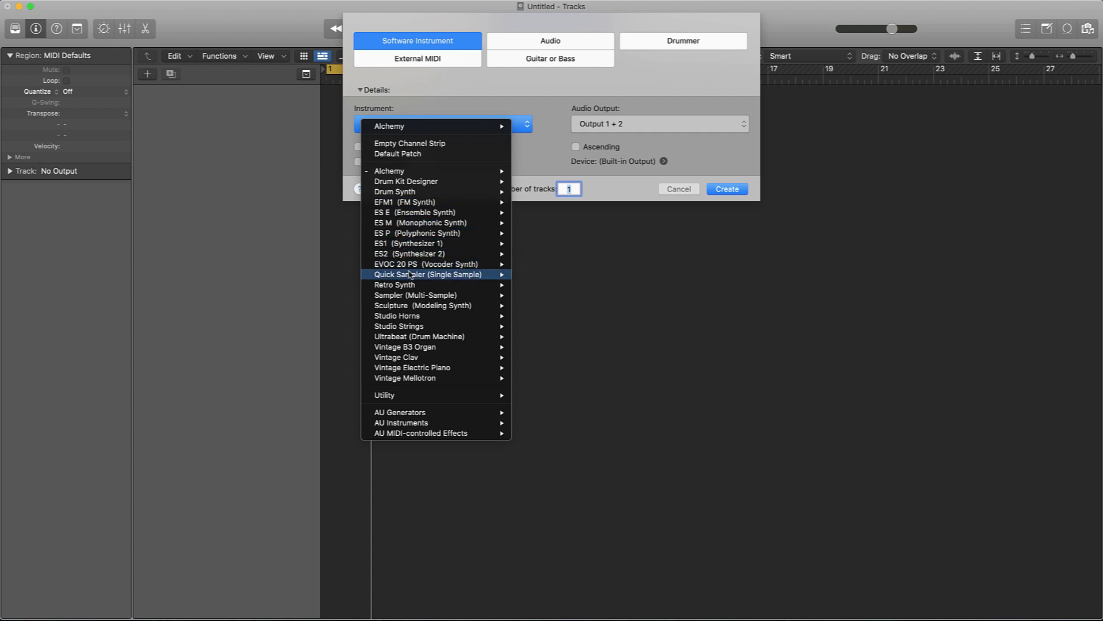
click(549, 286)
click(727, 189)
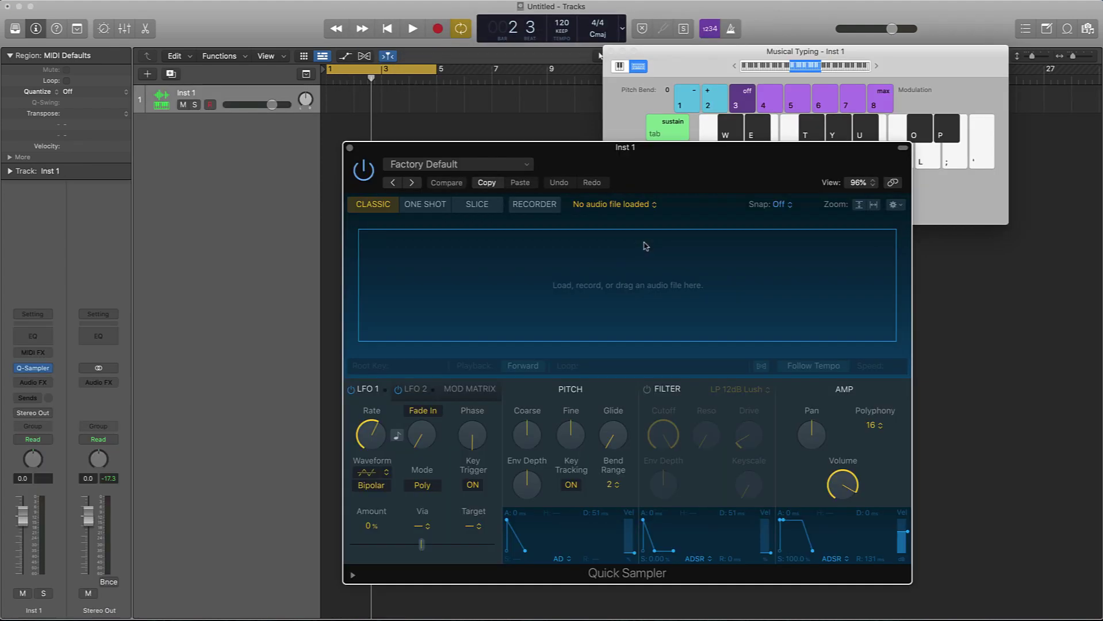
Step: Load the saved "breezy sound pad" setting into Quick Sampler and close the plug-in window
drag(635, 177, 451, 160)
click(293, 148)
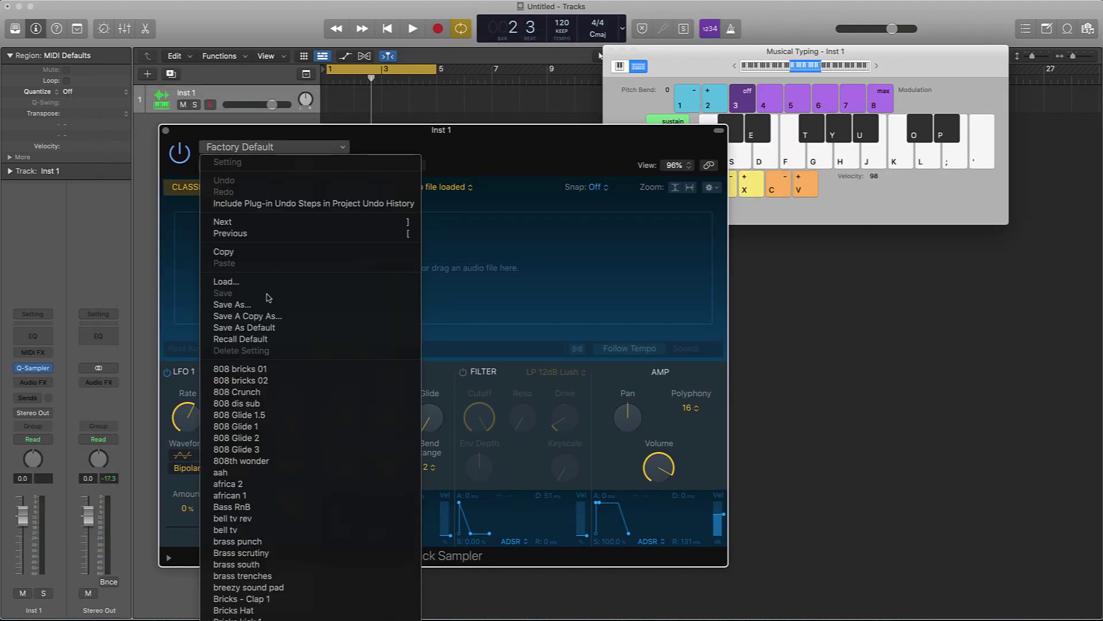
scroll(248, 431, down, 10)
scroll(249, 426, up, 5)
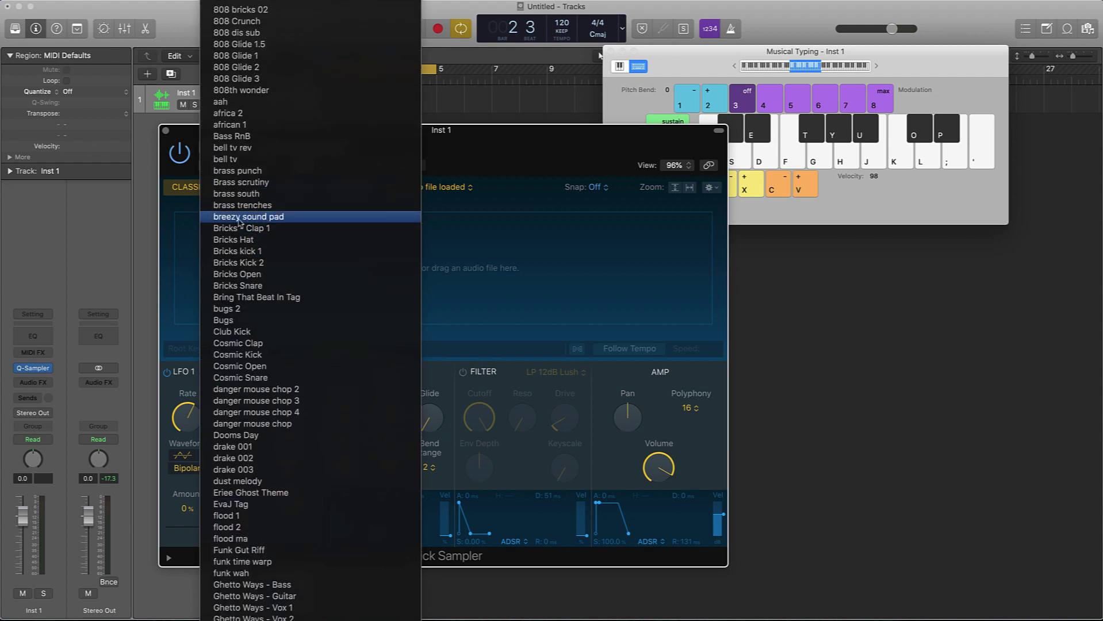
click(270, 218)
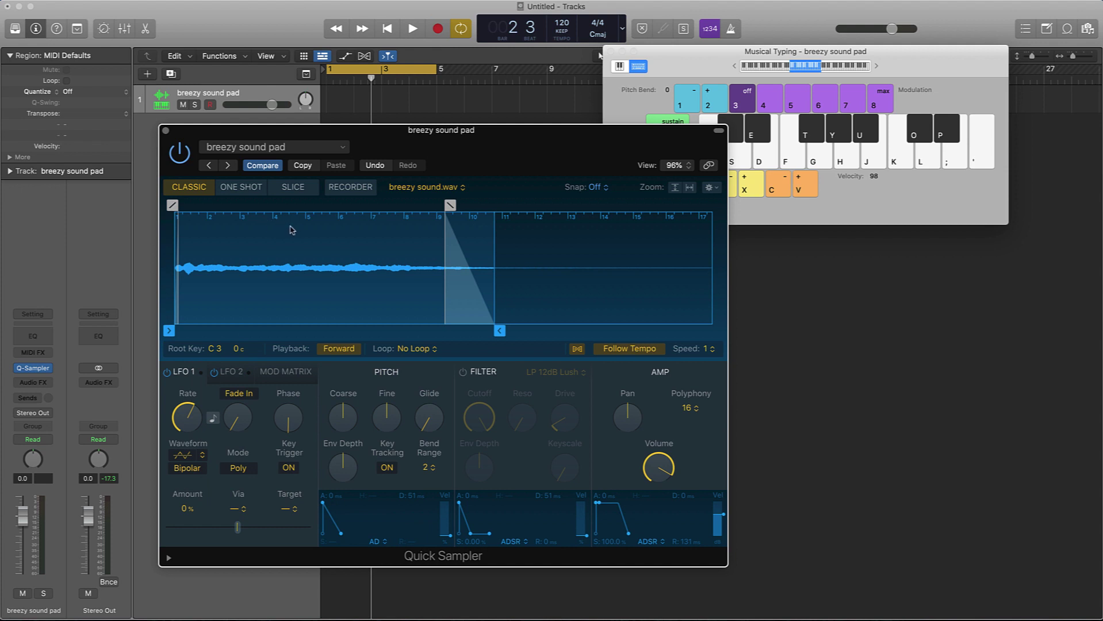
click(165, 131)
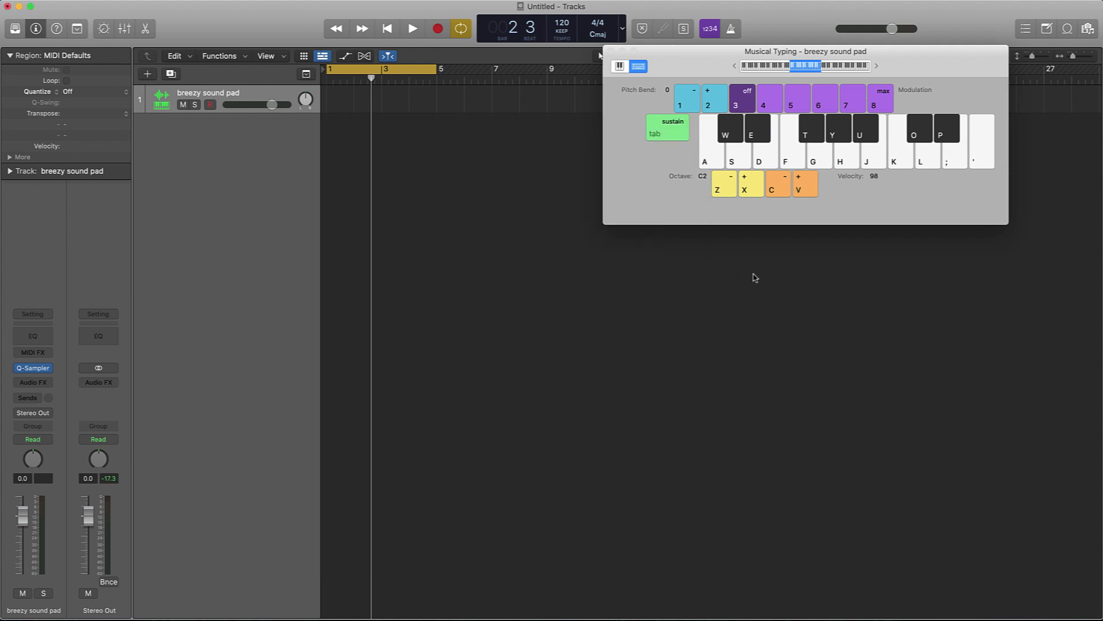
Step: Play several notes across the musical typing keyboard to audition the breezy sound pad
key(a)
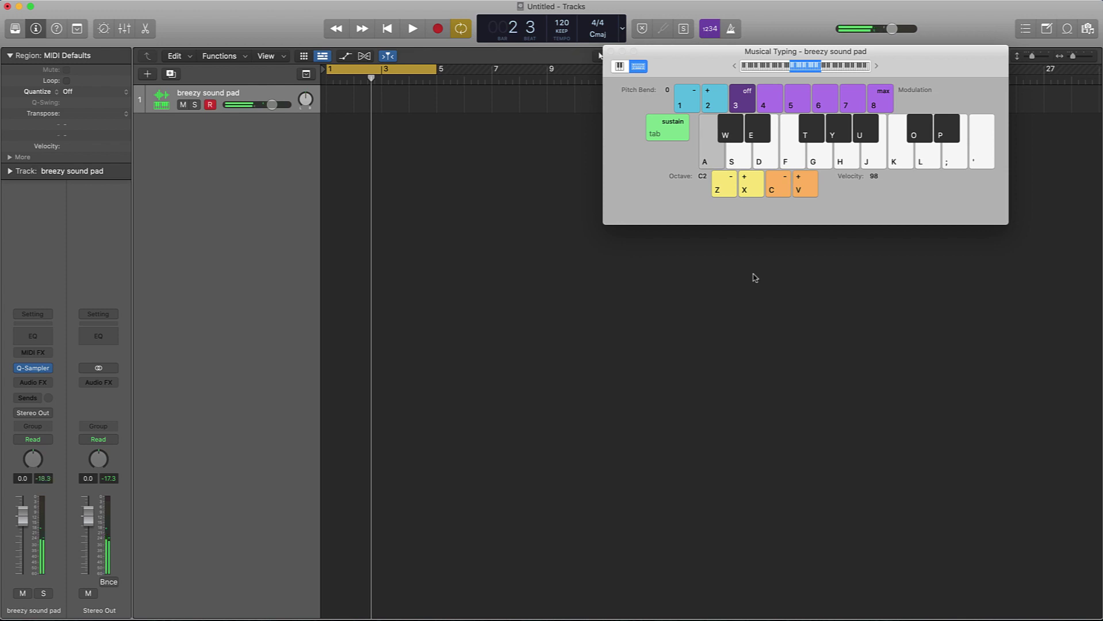
key(f)
key(g)
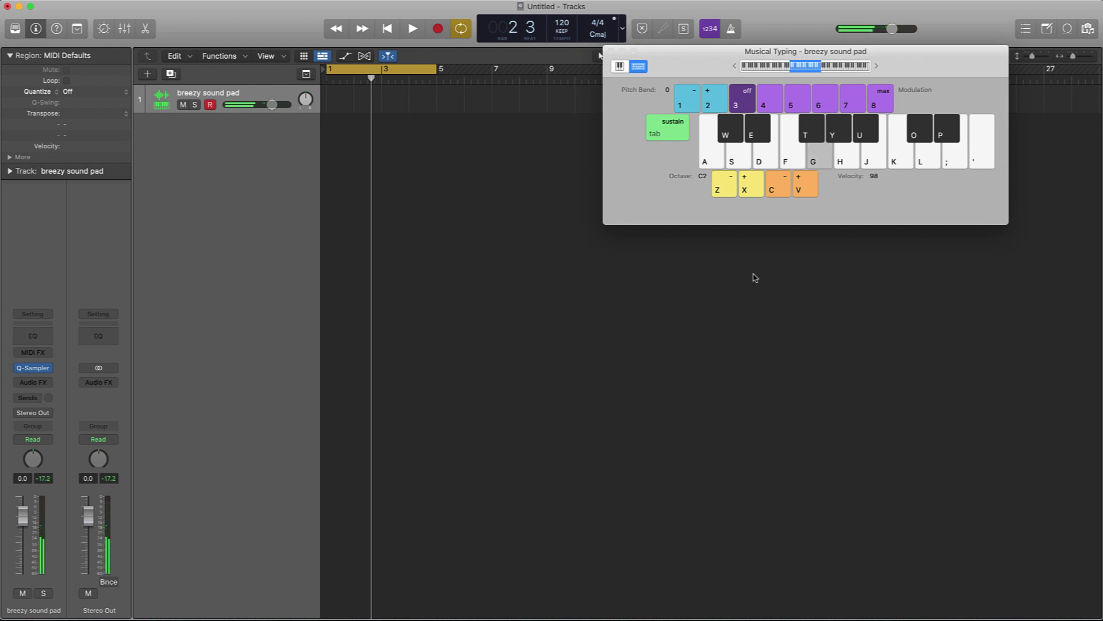
key(y)
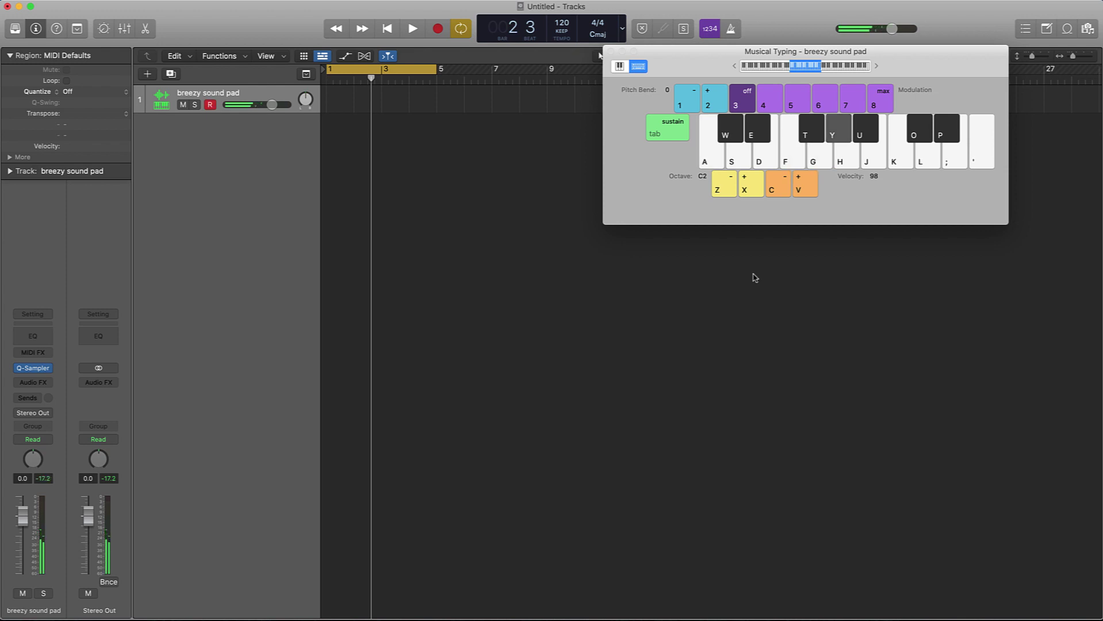
key(k)
key(j)
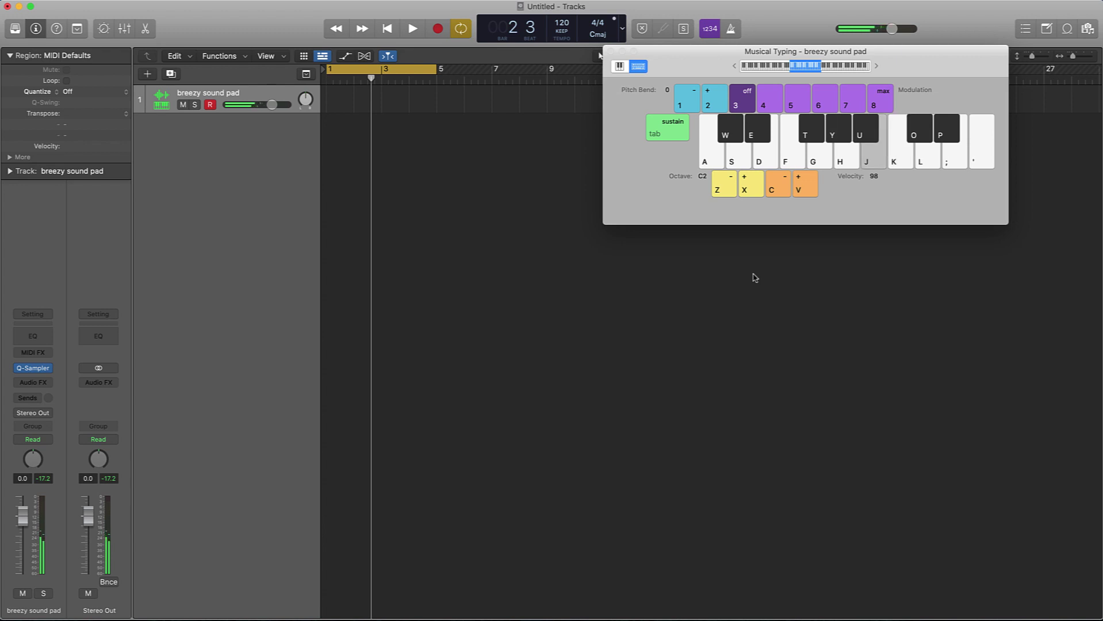
Step: Raise the musical typing octave to C3 and play notes to audition the breezy sound pad in a higher register
key(a)
key(x)
key(k)
key(f)
key(j)
key(g)
key(k)
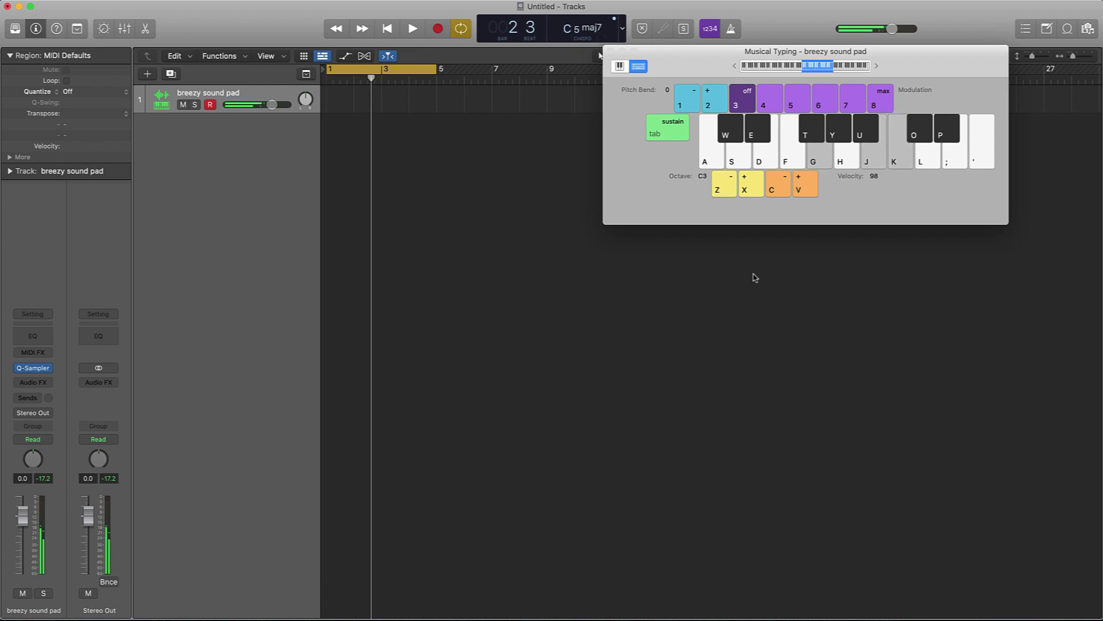
Step: Play a D minor 7 chord followed by a C major 7 chord with the breezy sound pad
key(s)
key(f)
key(h)
key(k)
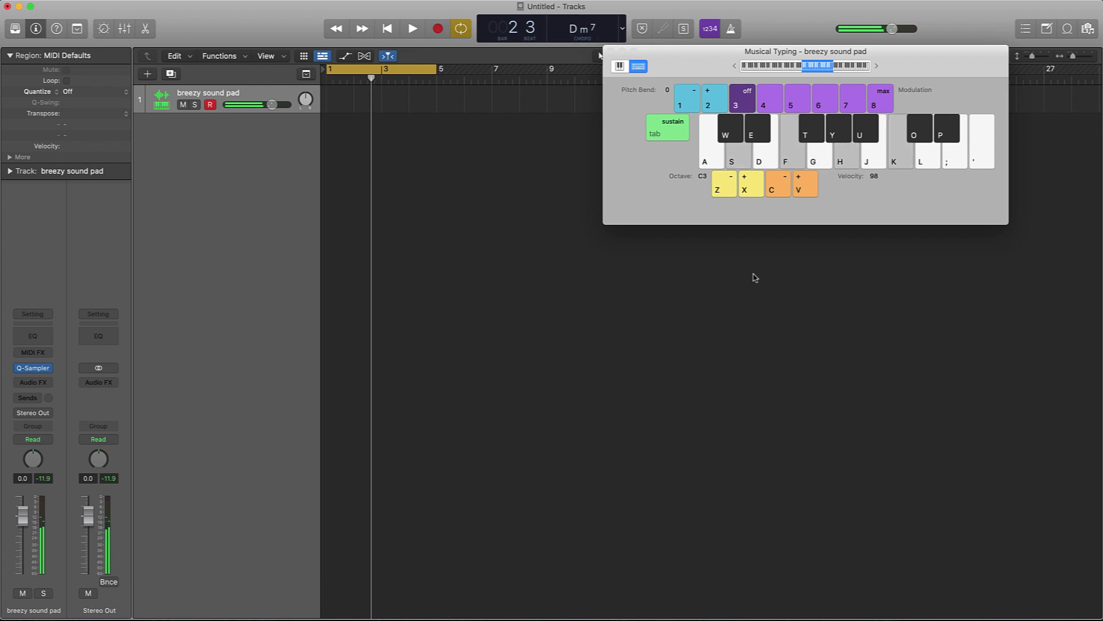
key(a)
key(d)
key(g)
key(j)
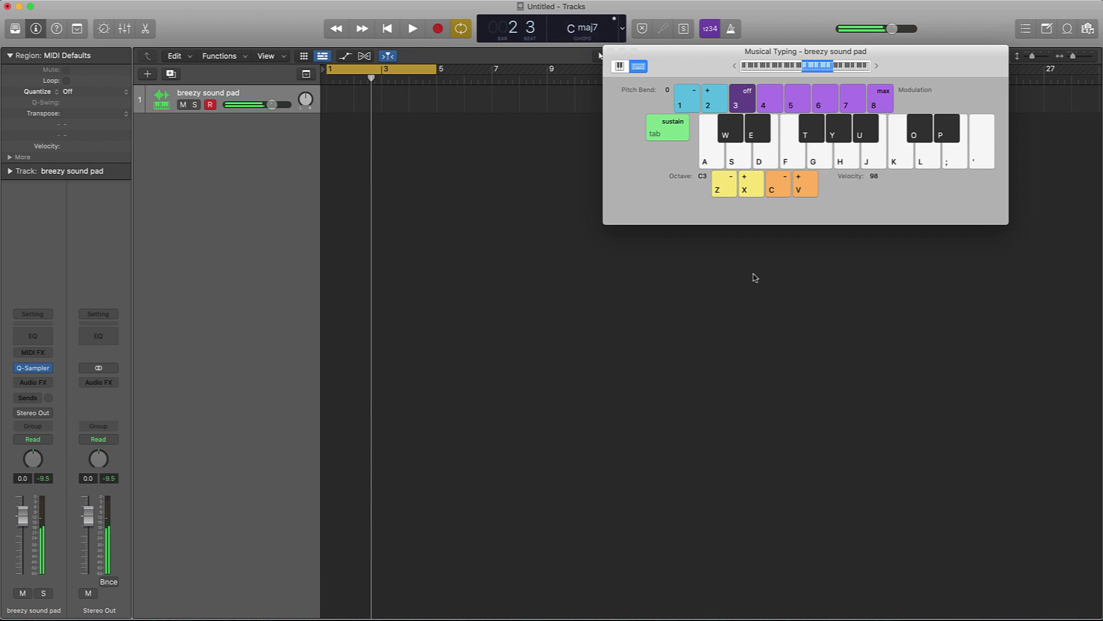
Step: Lower the musical typing octave to C0 and play notes to audition the pad's low register
key(z)
key(h)
key(z)
key(z)
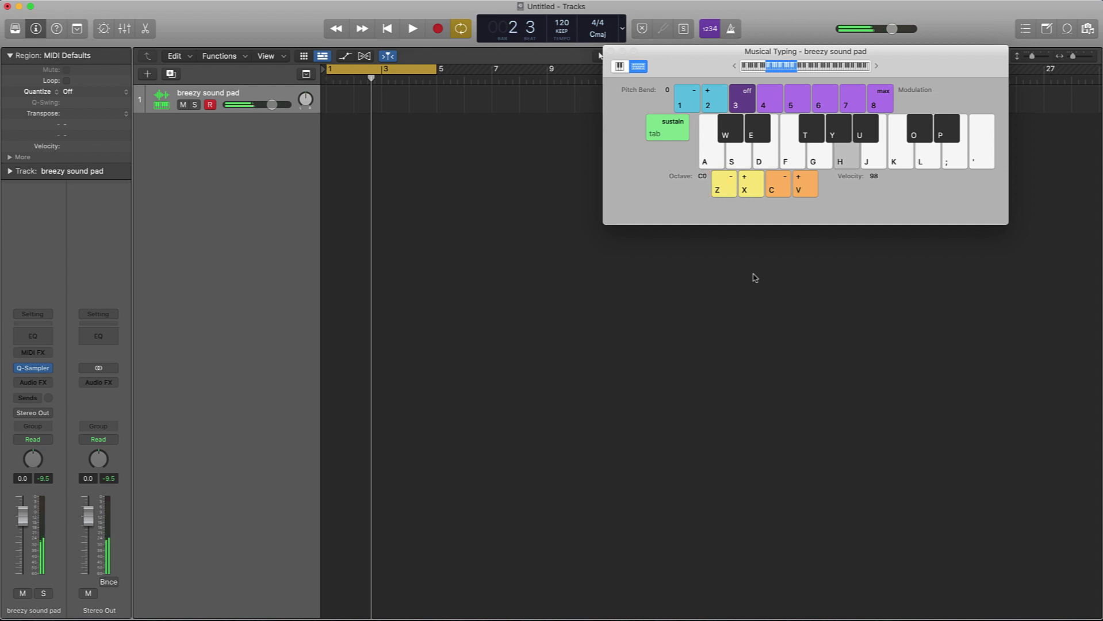
key(u)
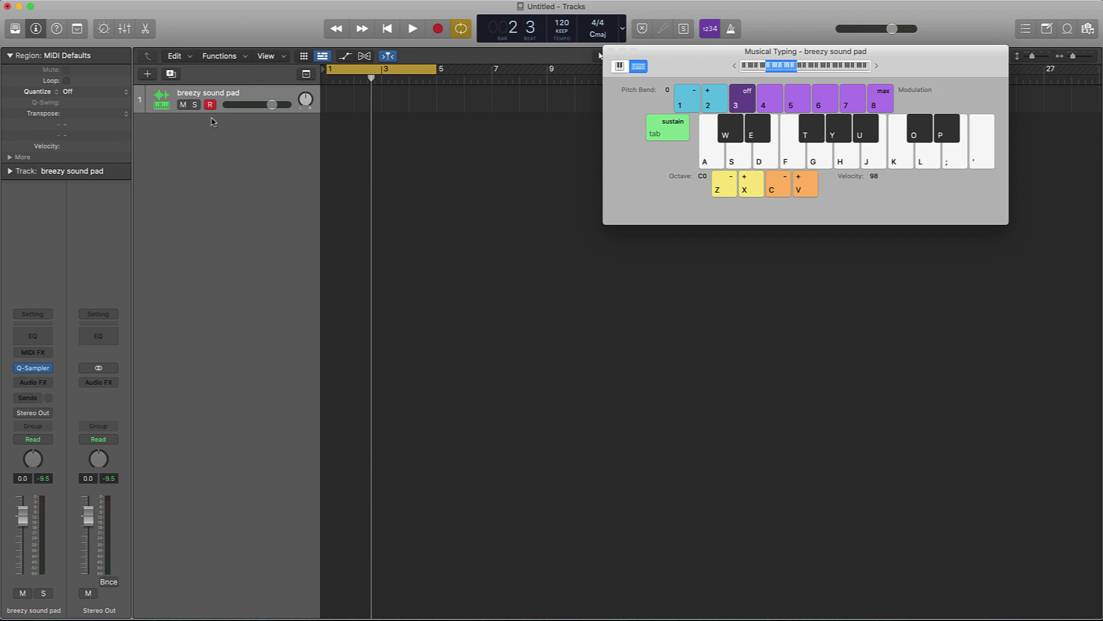
Step: Replace the track's Quick Sampler with Alchemy and load the 1 Note Chord preset
click(47, 370)
mouse_move(81, 372)
click(203, 373)
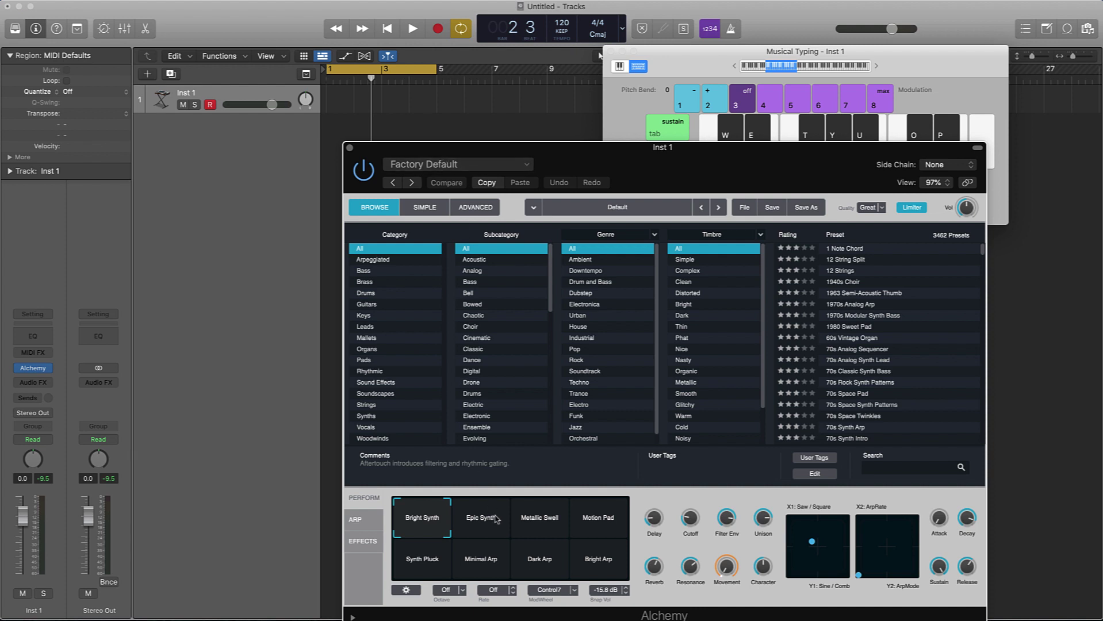
click(850, 249)
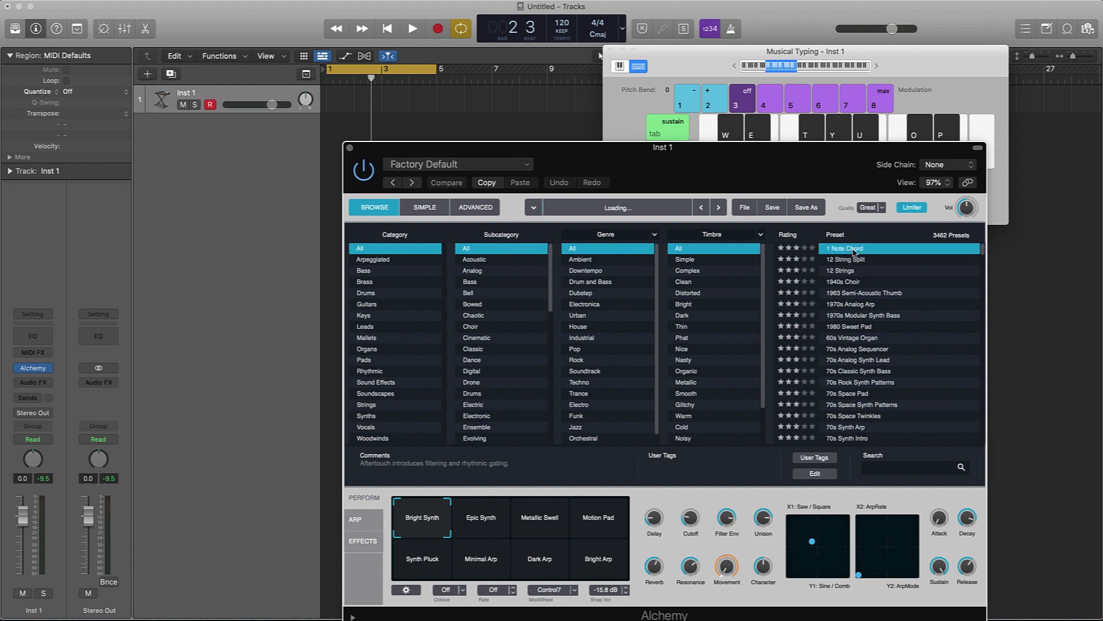
Step: Audition 1 Note Chord with several notes, raising the musical typing octave to C1
key(a)
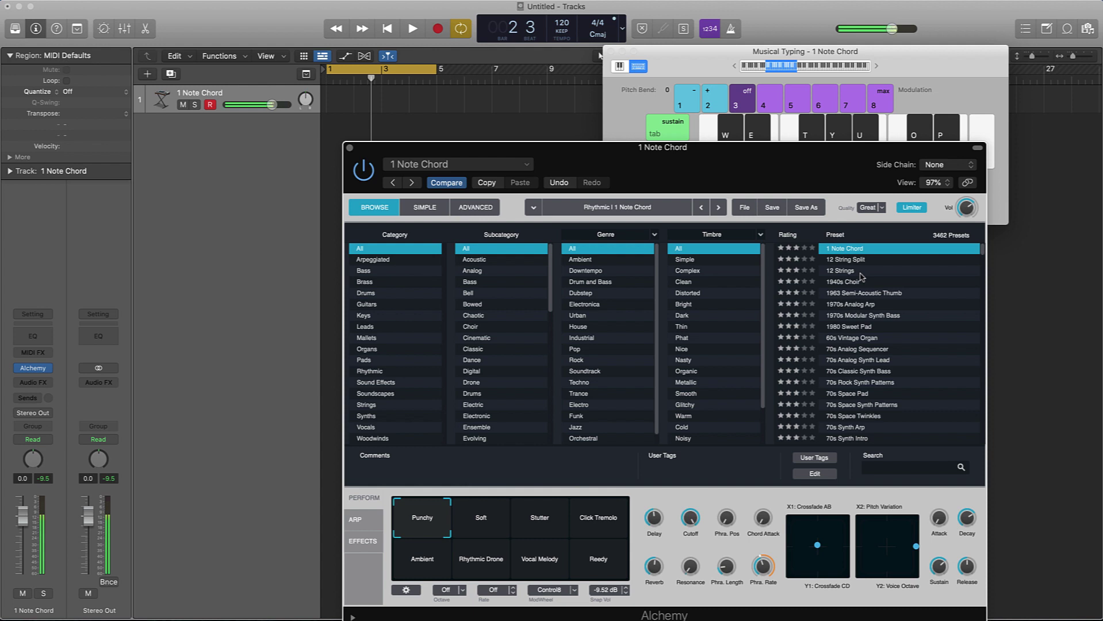
key(k)
key(x)
key(j)
key(j)
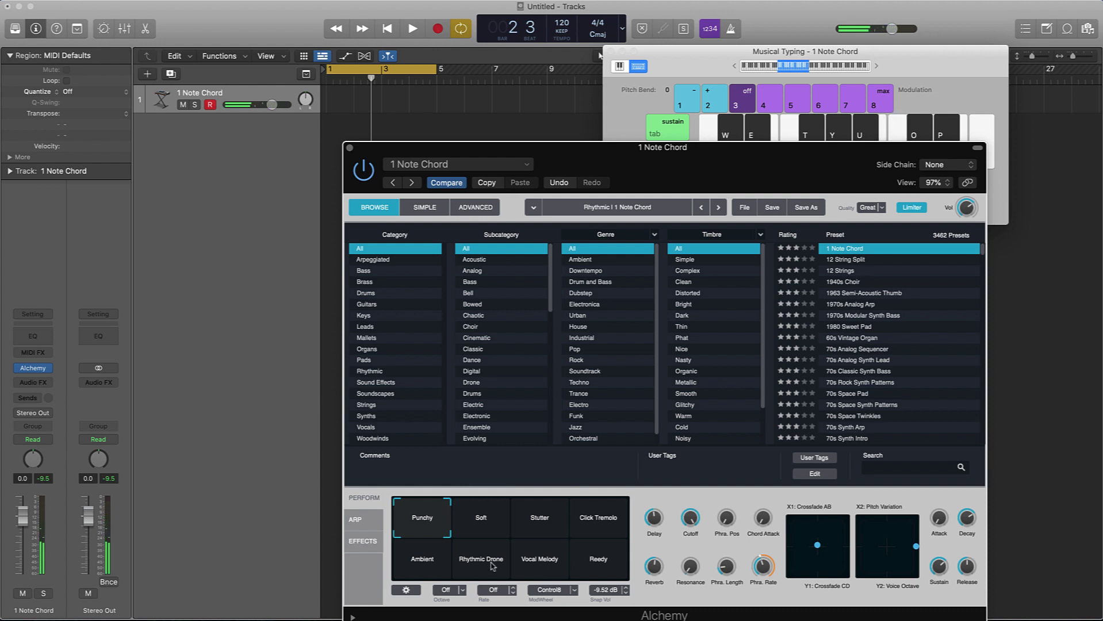
Step: Choose the Reedy performance snapshot, set its Delay to 0.0 %, and play a note to hear it
click(599, 561)
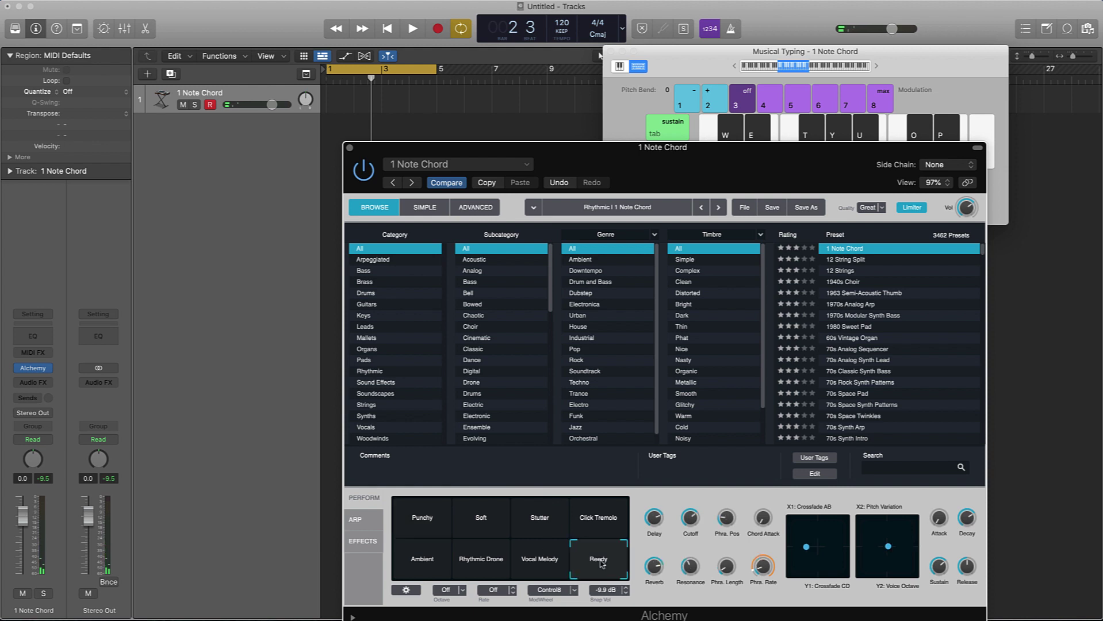
drag(654, 517, 654, 541)
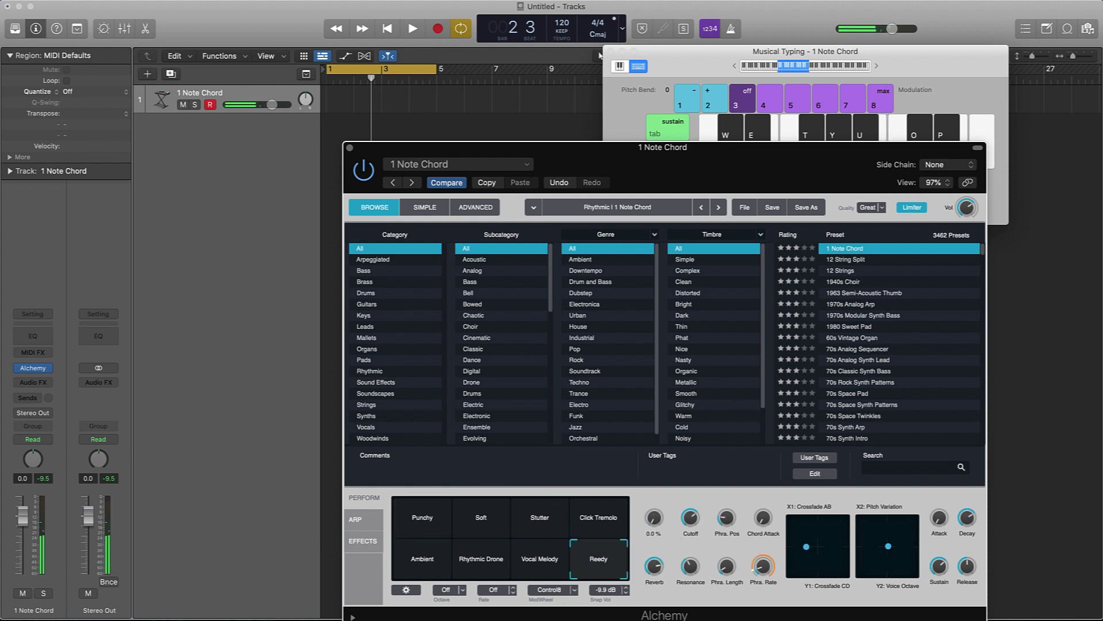
key(j)
Step: Turn the Reverb all the way down in Alchemy and replay the same note to hear the dry sound
drag(656, 555, 659, 587)
key(j)
key(j)
key(j)
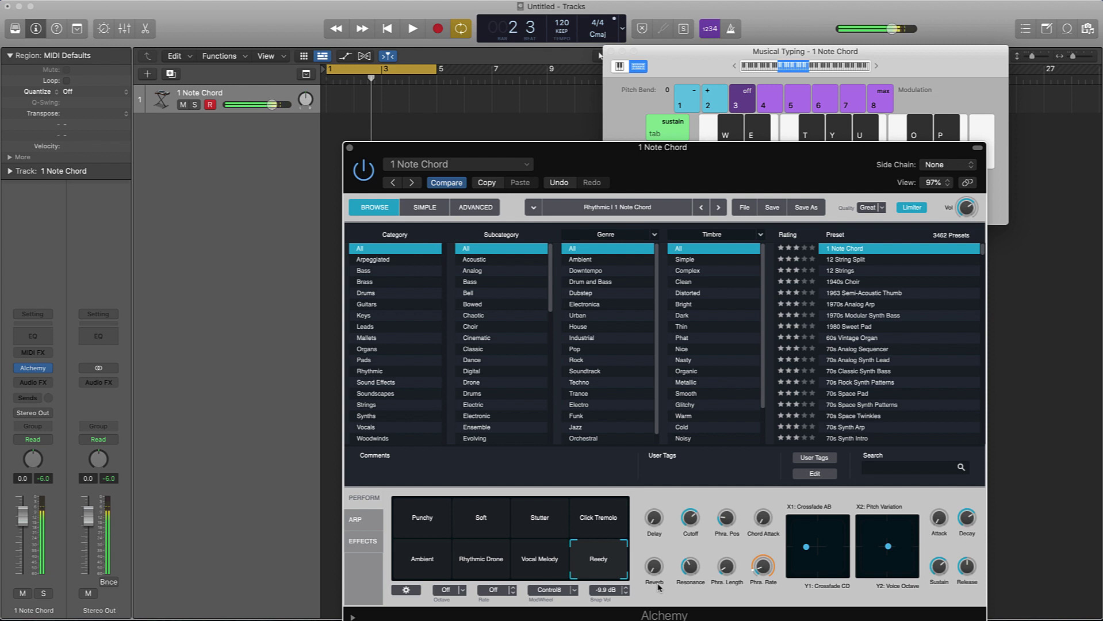
key(j)
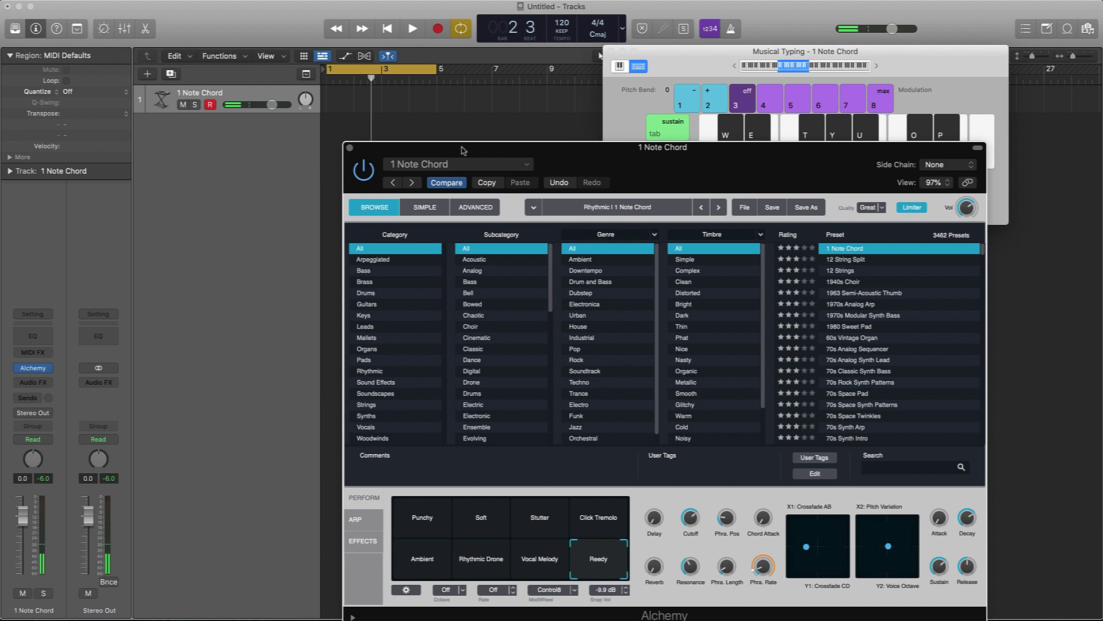
Step: Save the modified Alchemy setting as "1 Note Chord B" and close the plug-in window
click(451, 165)
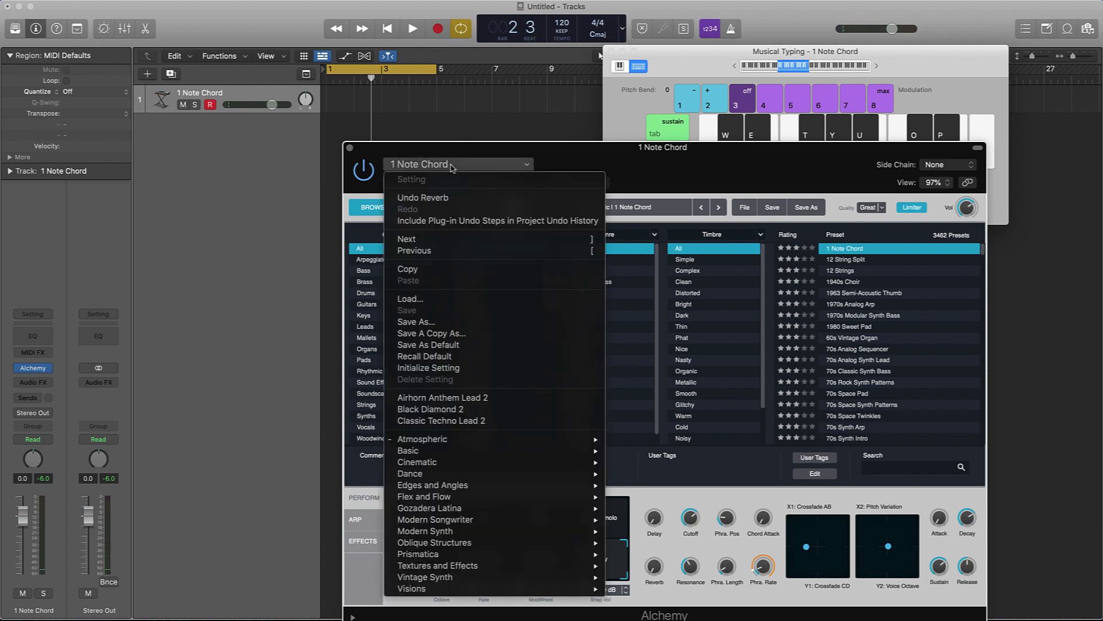
click(447, 322)
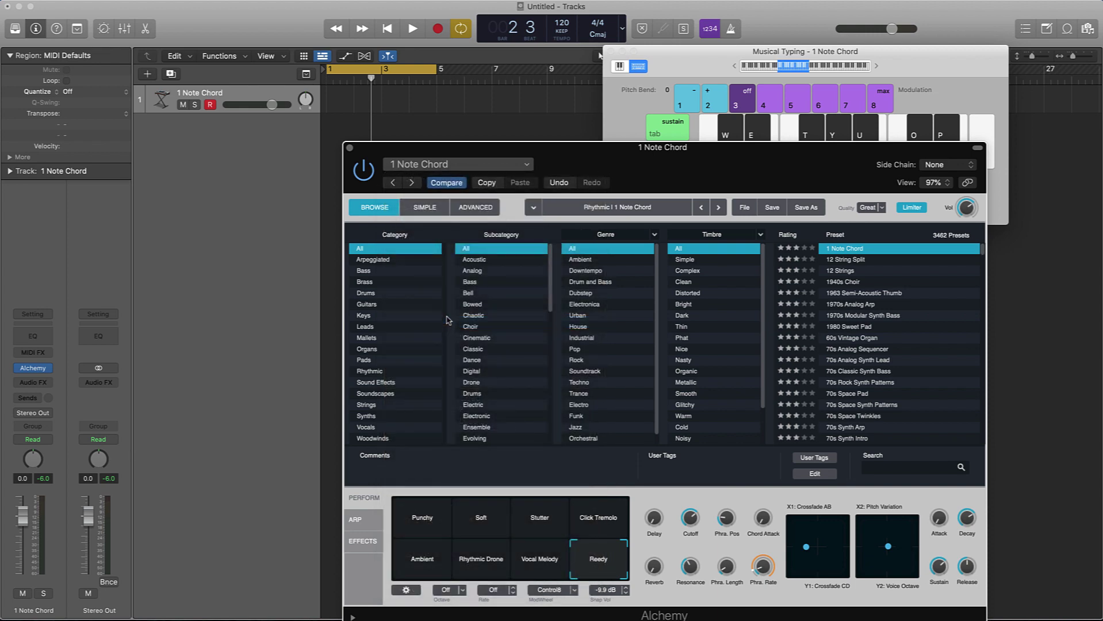
click(562, 174)
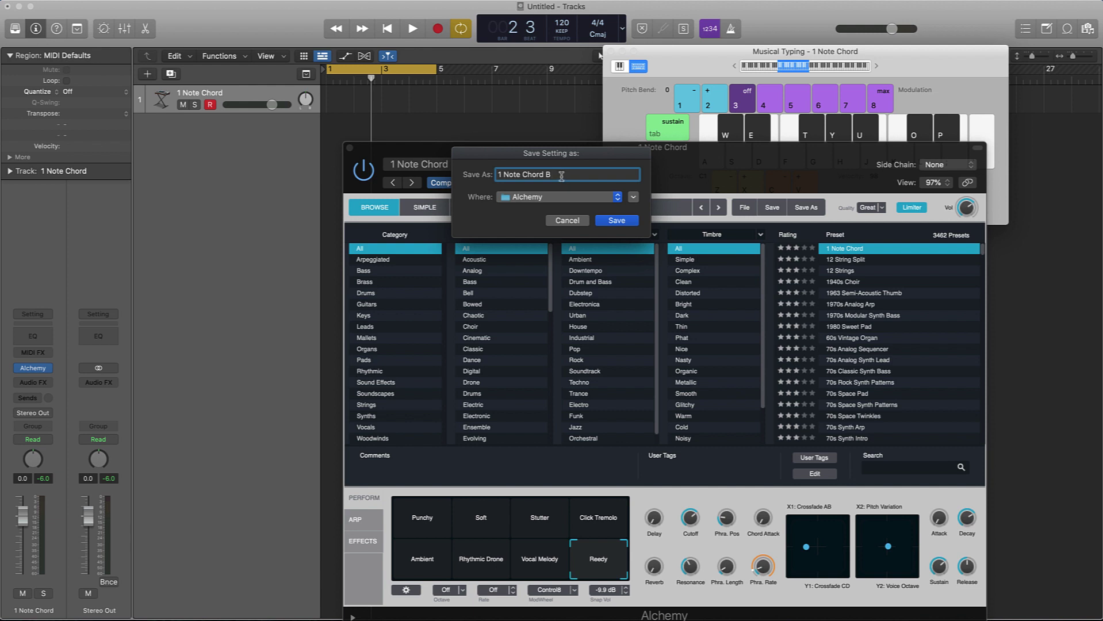
click(613, 223)
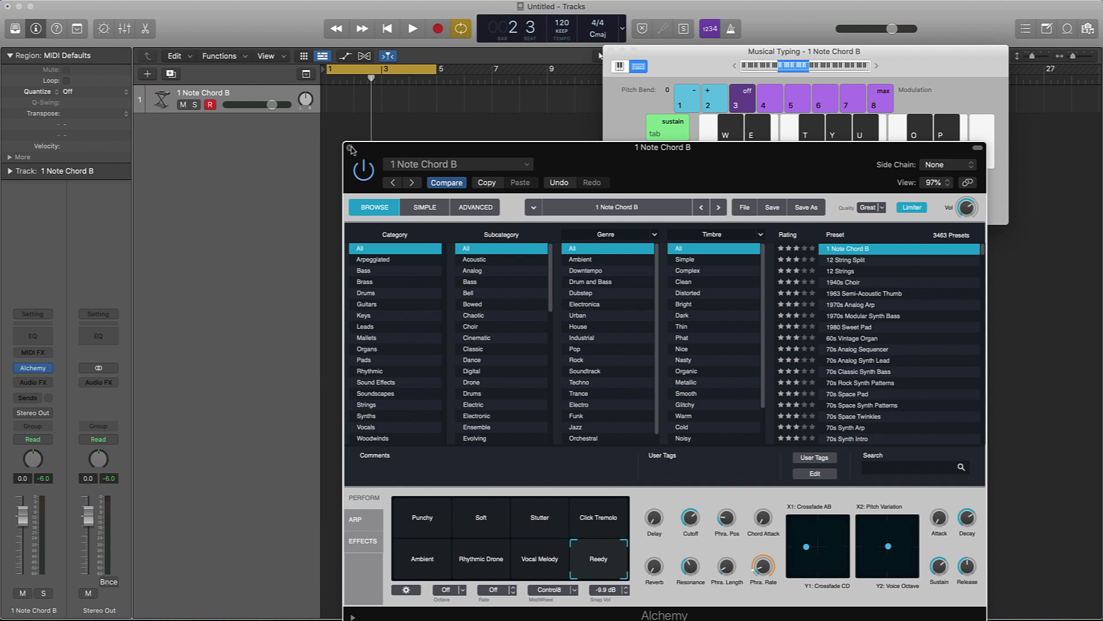
drag(418, 151, 283, 142)
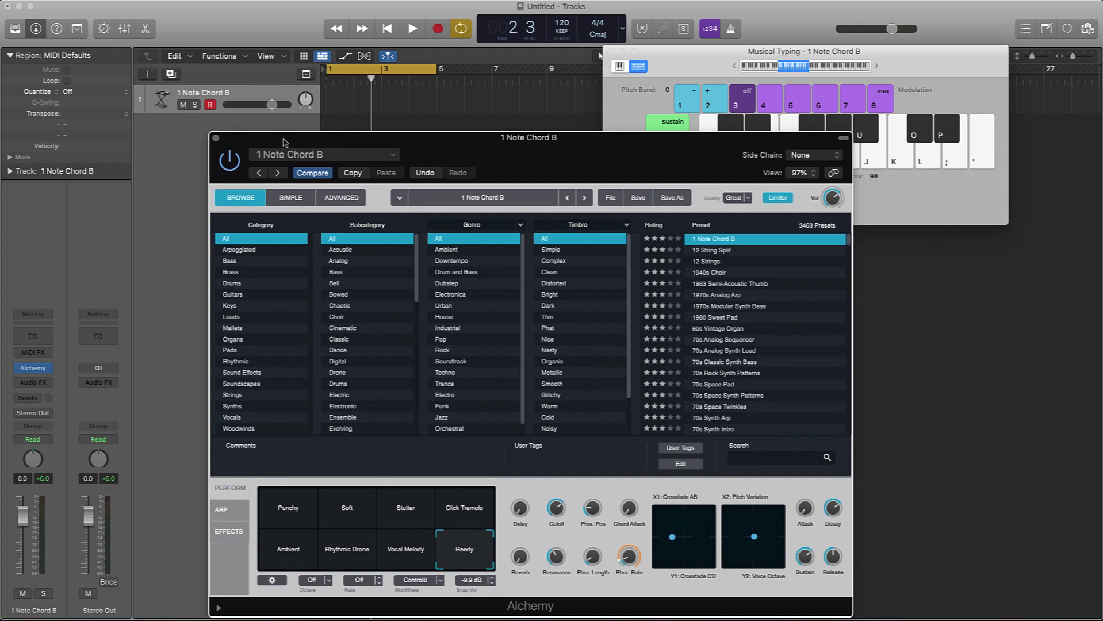
click(216, 139)
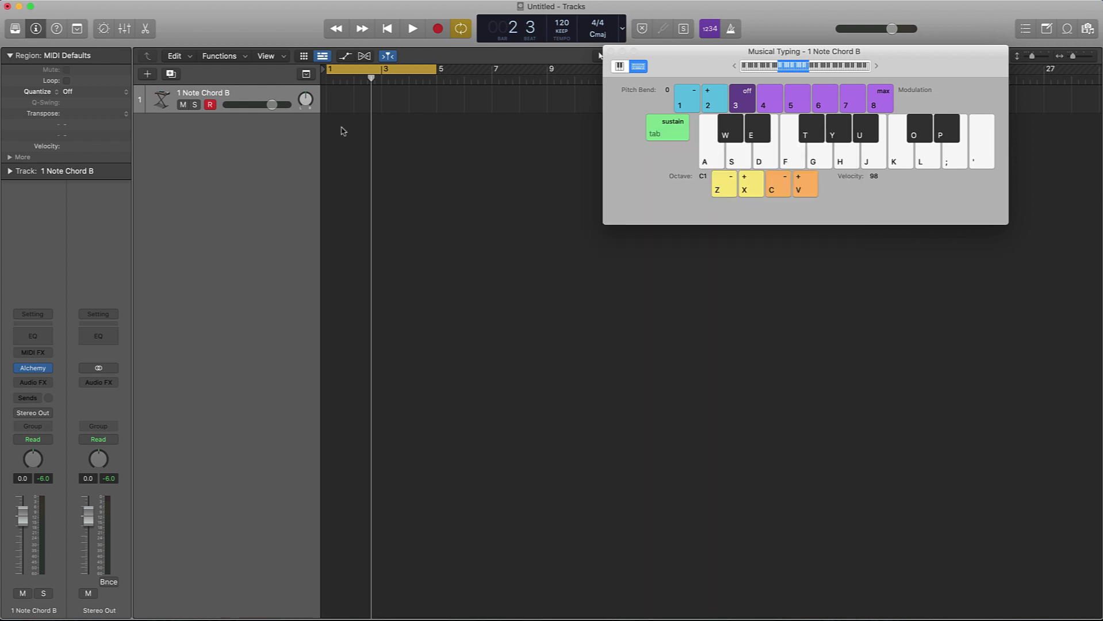
Step: Create one new software instrument track using Default Patch as its instrument
click(147, 74)
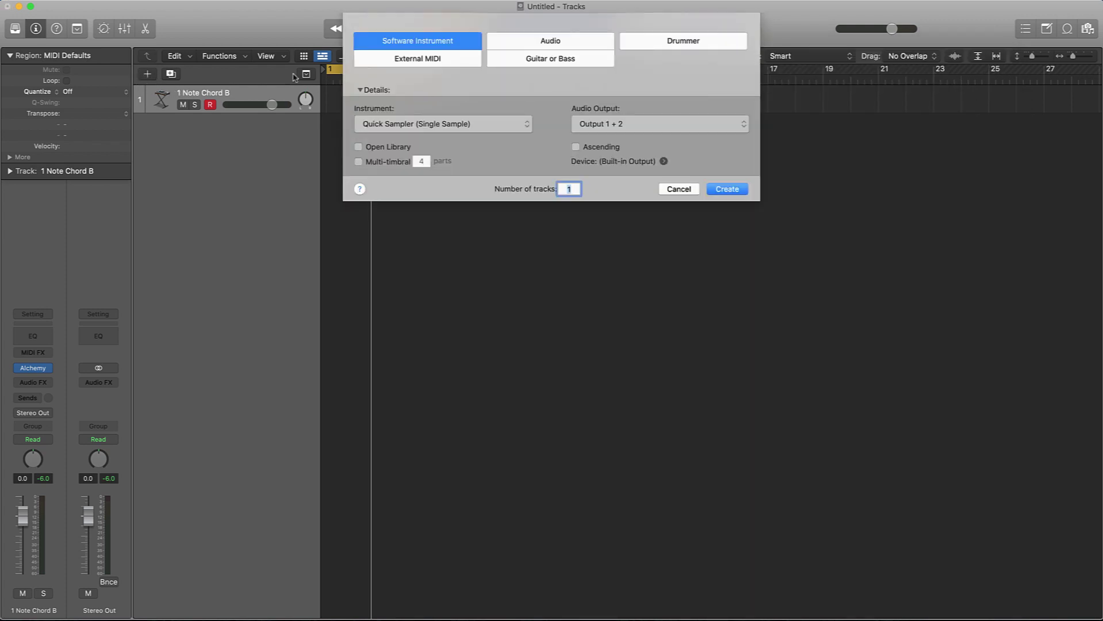
click(447, 124)
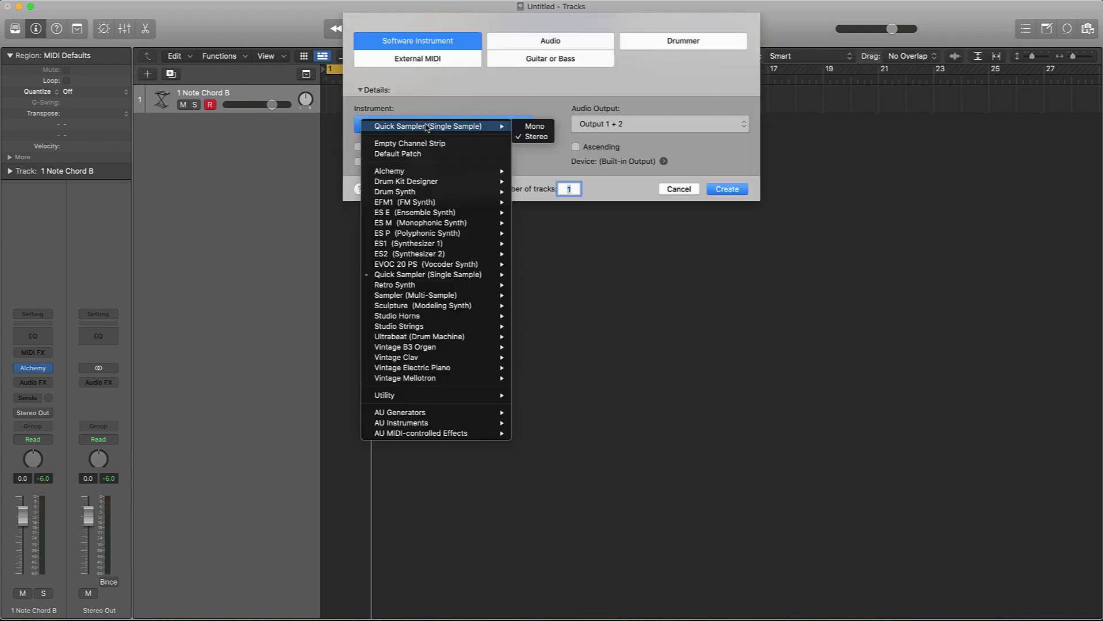
click(411, 151)
click(727, 190)
Step: Load the Boesendorfer Grand Piano patch from the sound library on the new track and play a test note
click(15, 28)
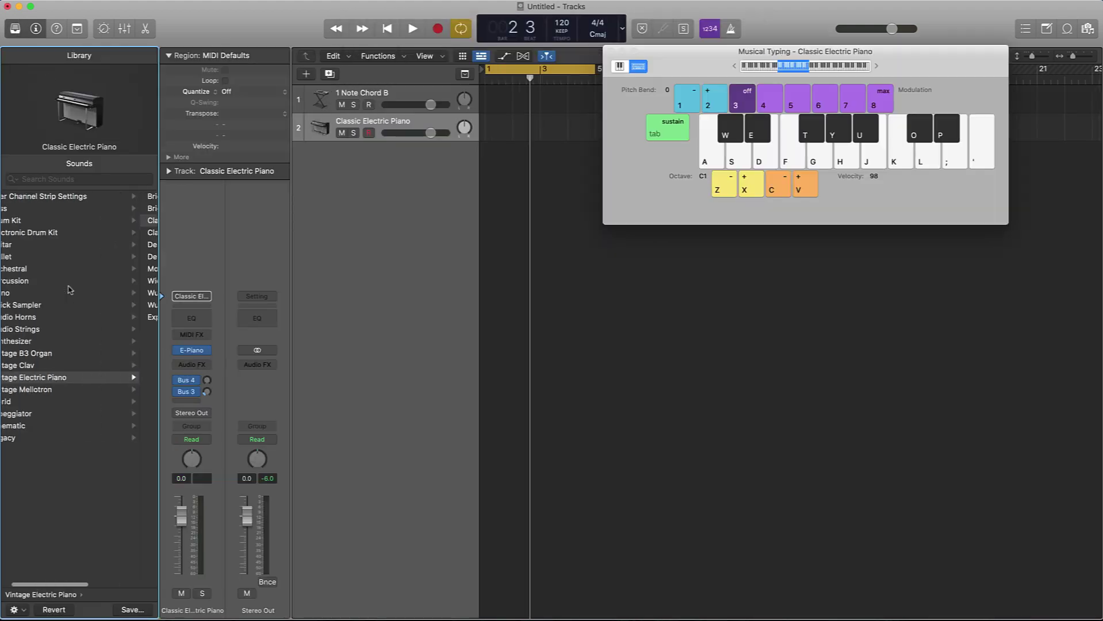
click(38, 295)
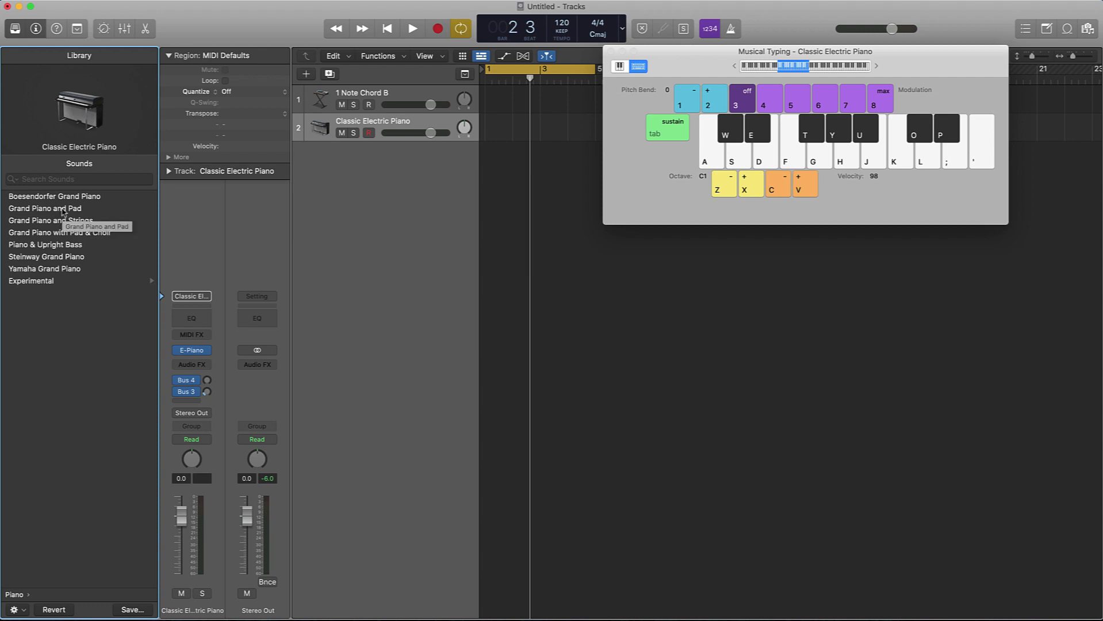
click(63, 196)
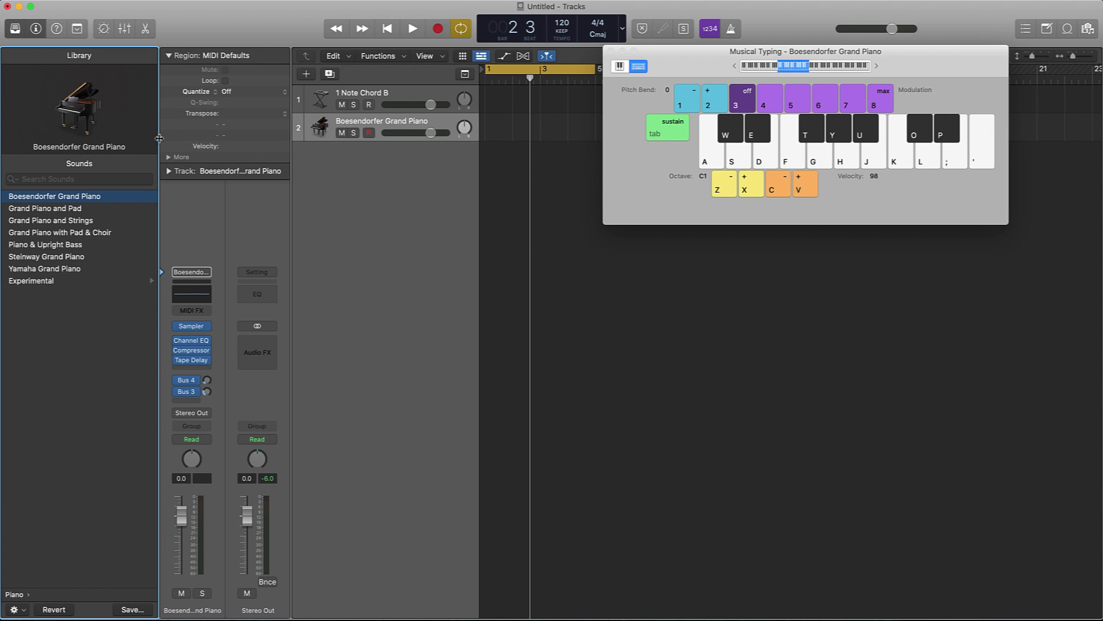
click(386, 132)
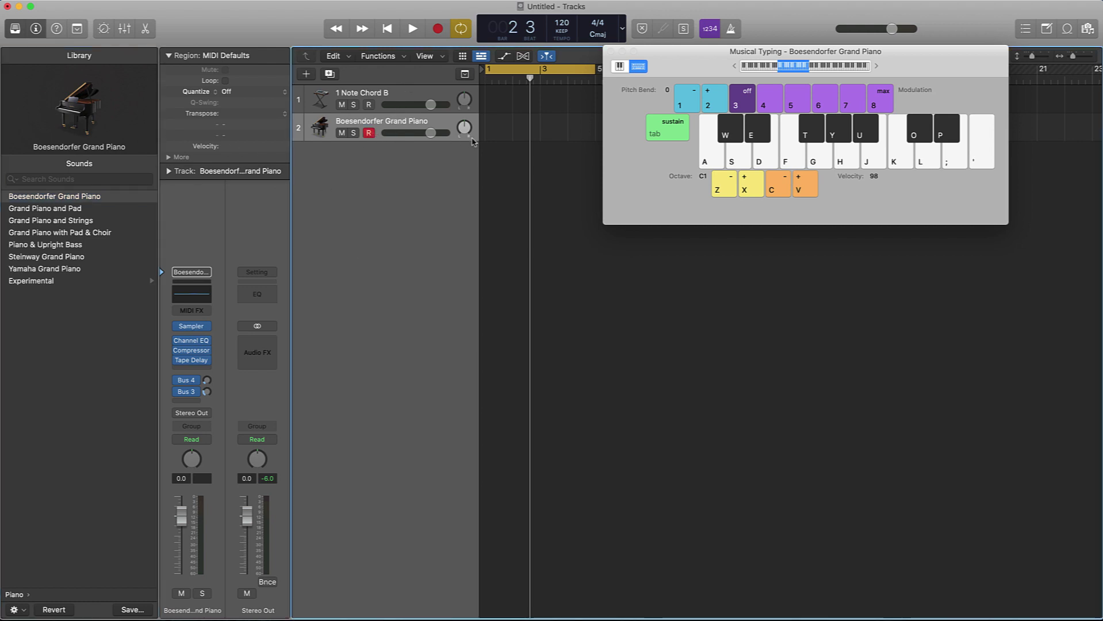
key(f)
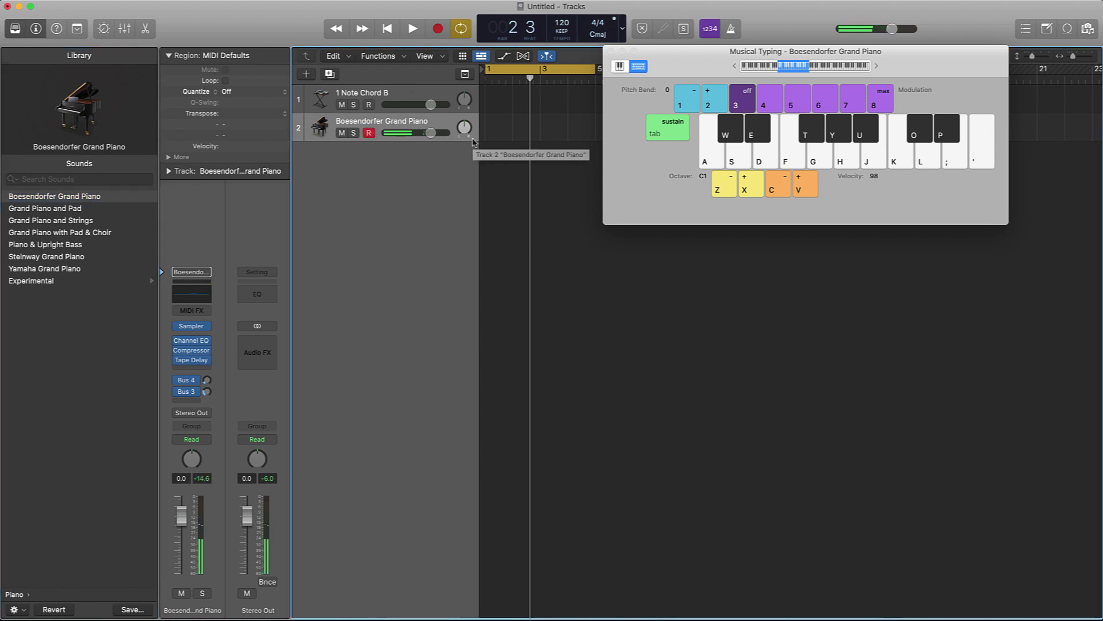
Step: Record one sustained low note in the first bar of the piano track and view it in the Piano Roll
key(r)
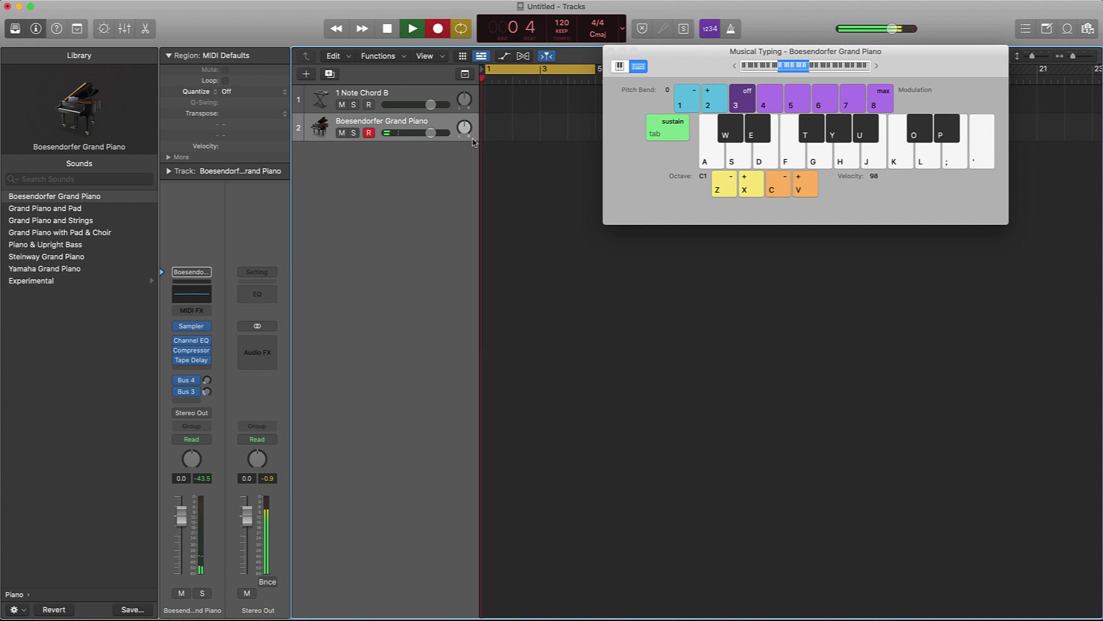
key(f)
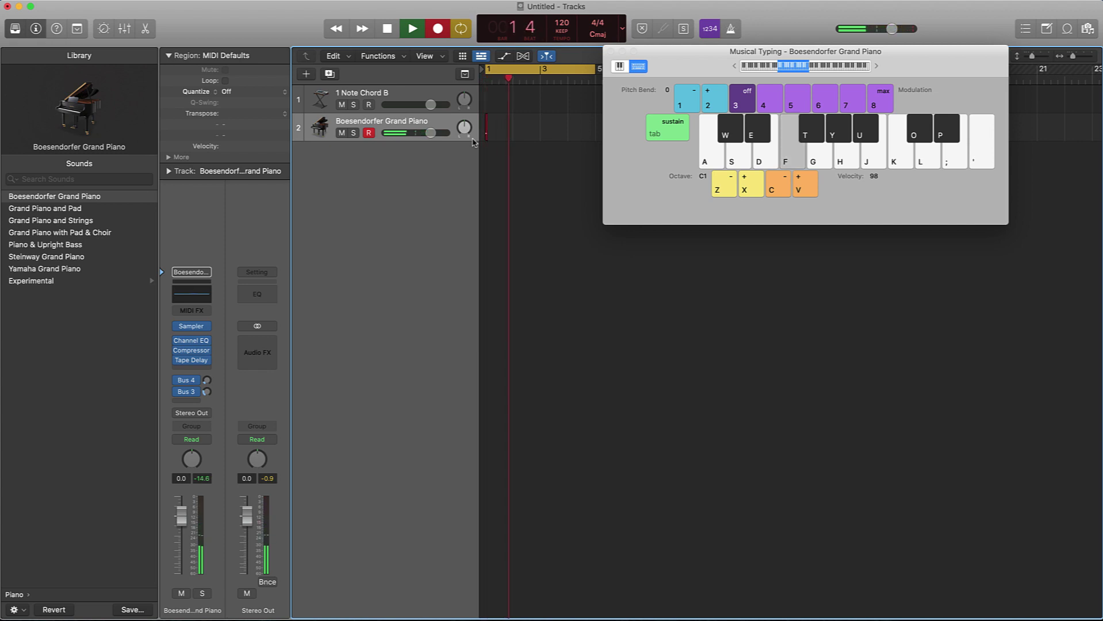
key(space)
double_click(499, 132)
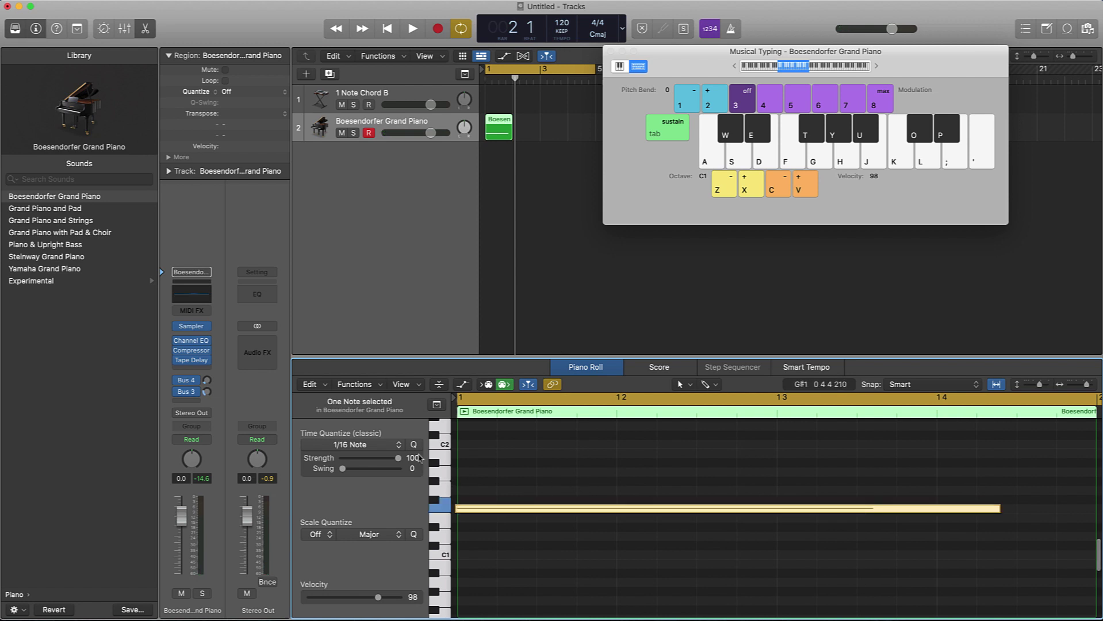
click(489, 161)
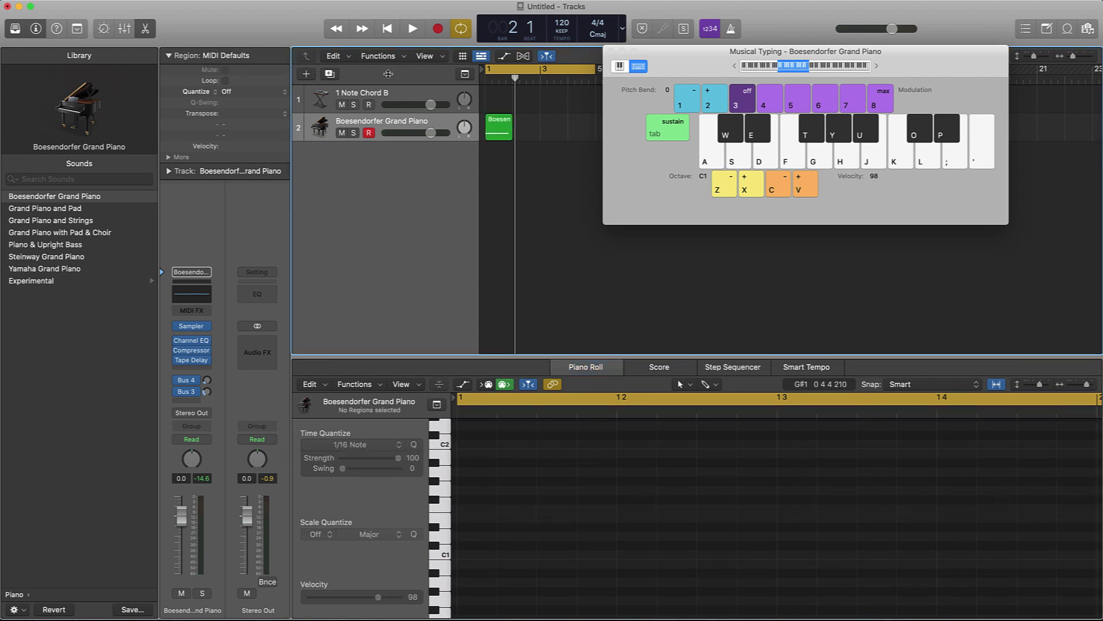
Step: Duplicate the Boesendorfer Grand Piano track and copy the recorded region onto the duplicate at bar 1
click(402, 127)
key(super+d)
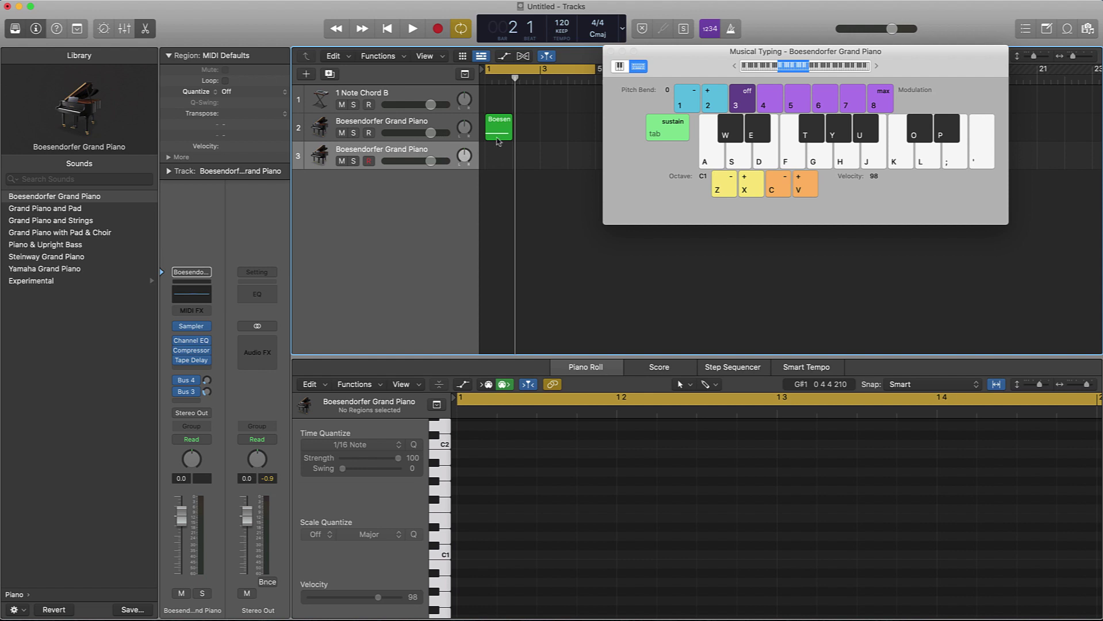
drag(500, 136, 498, 155)
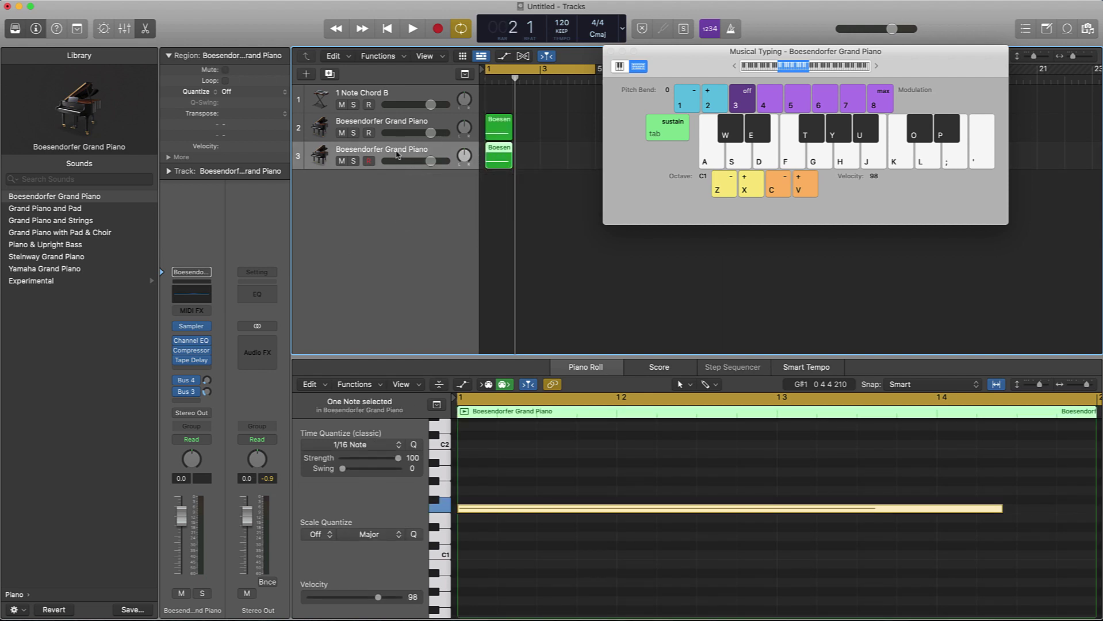
Step: Choose the Before Talkies patch from the Experimental piano sounds for the duplicated track
scroll(31, 259, left, 5)
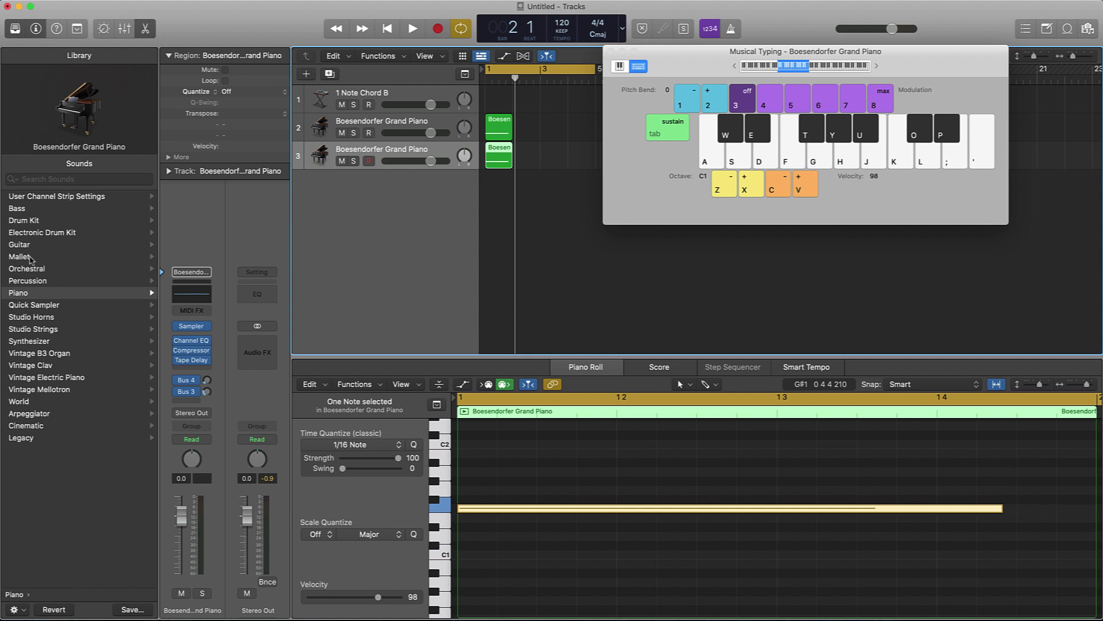
click(40, 294)
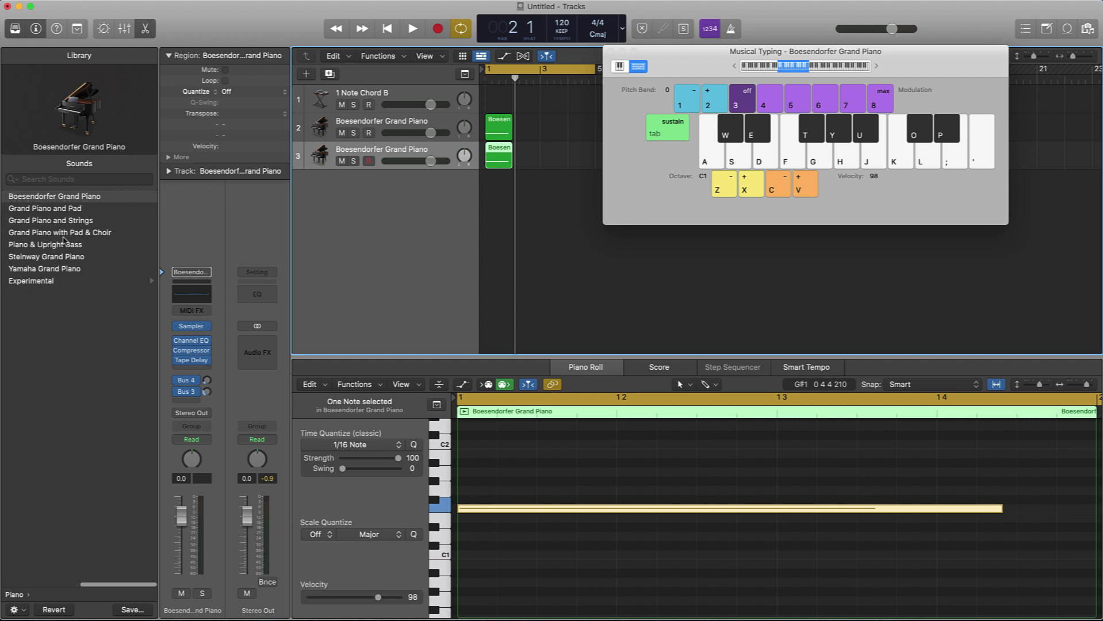
click(65, 281)
click(37, 210)
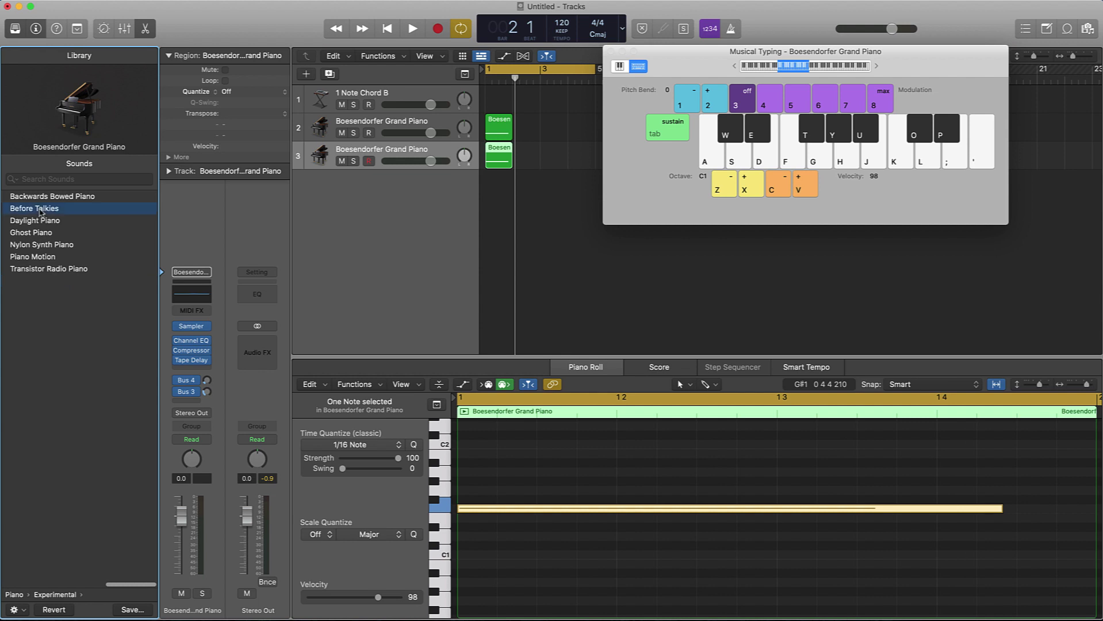
Step: Duplicate the Before Talkies track together with its region and load the Ghost Piano patch on the duplicate
key(r)
key(g)
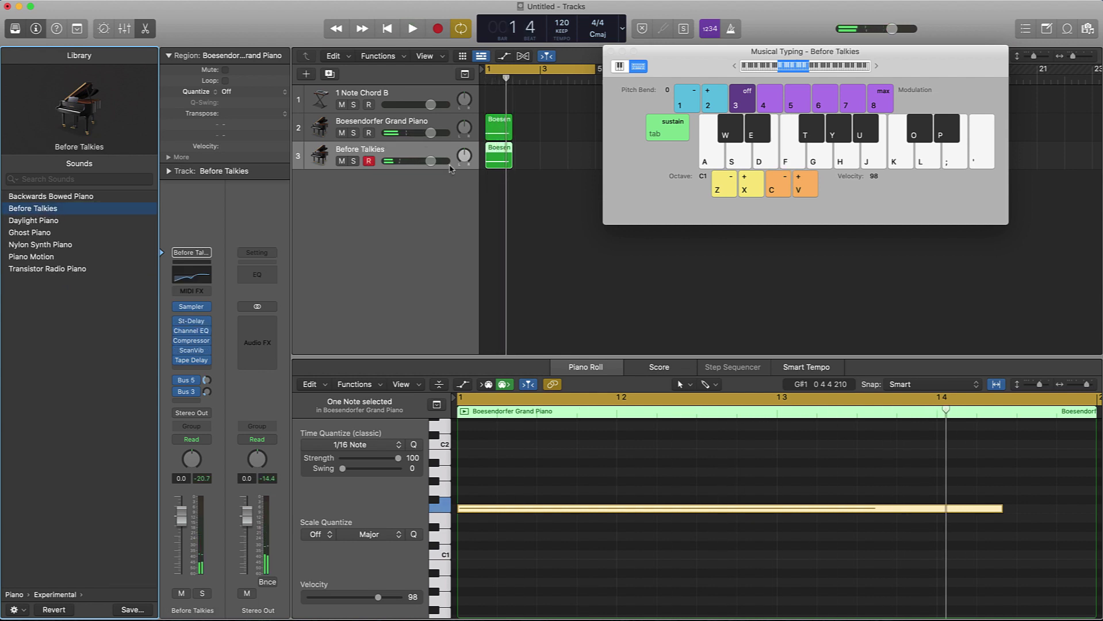
key(super+d)
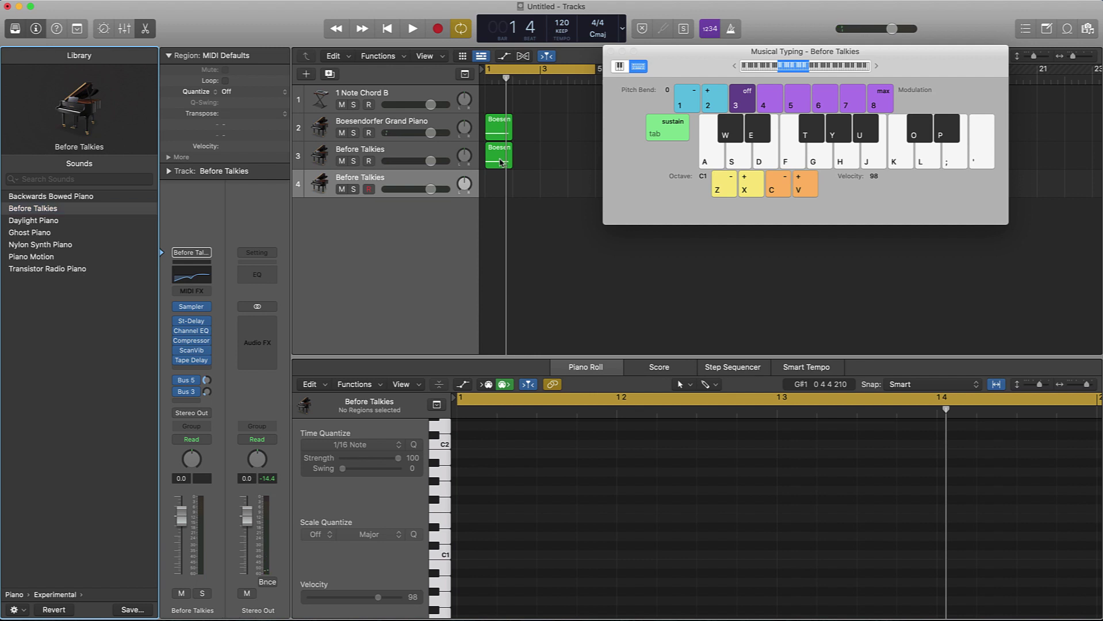
drag(501, 163, 502, 173)
click(40, 233)
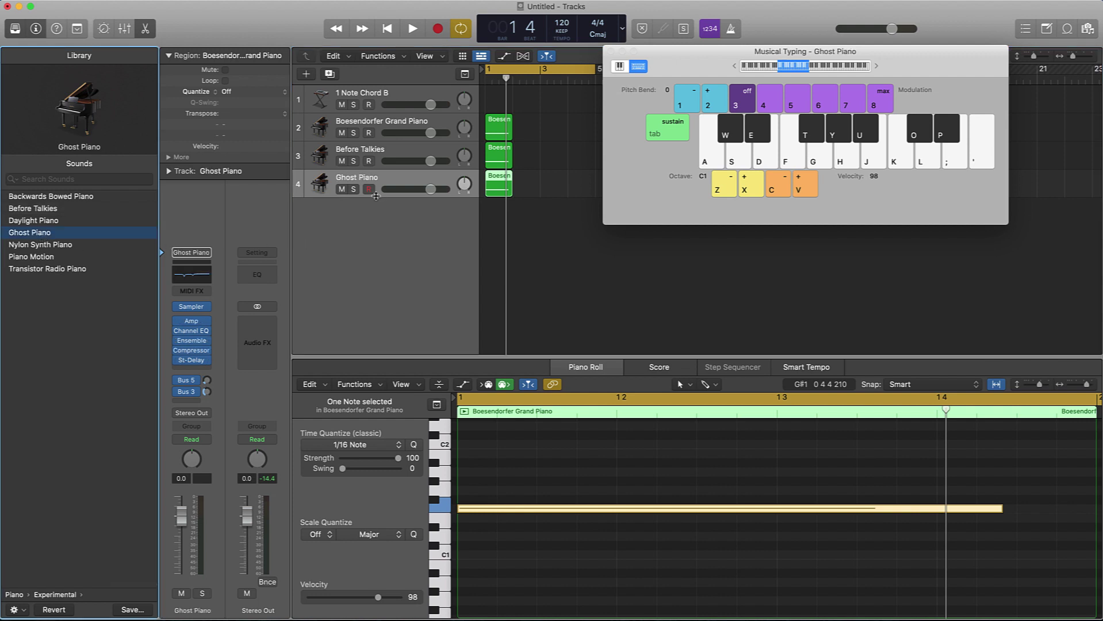
Step: Play the three piano layers together, and audition Ghost Piano alone by temporarily muting Boesendorfer Grand Piano and Before Talkies
key(space)
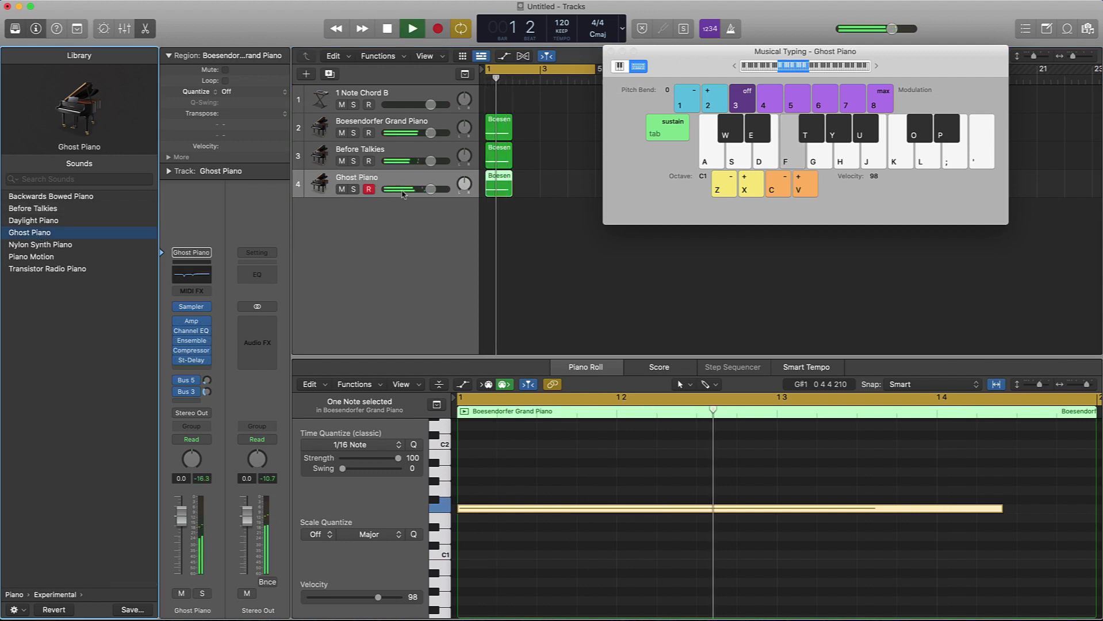
click(343, 162)
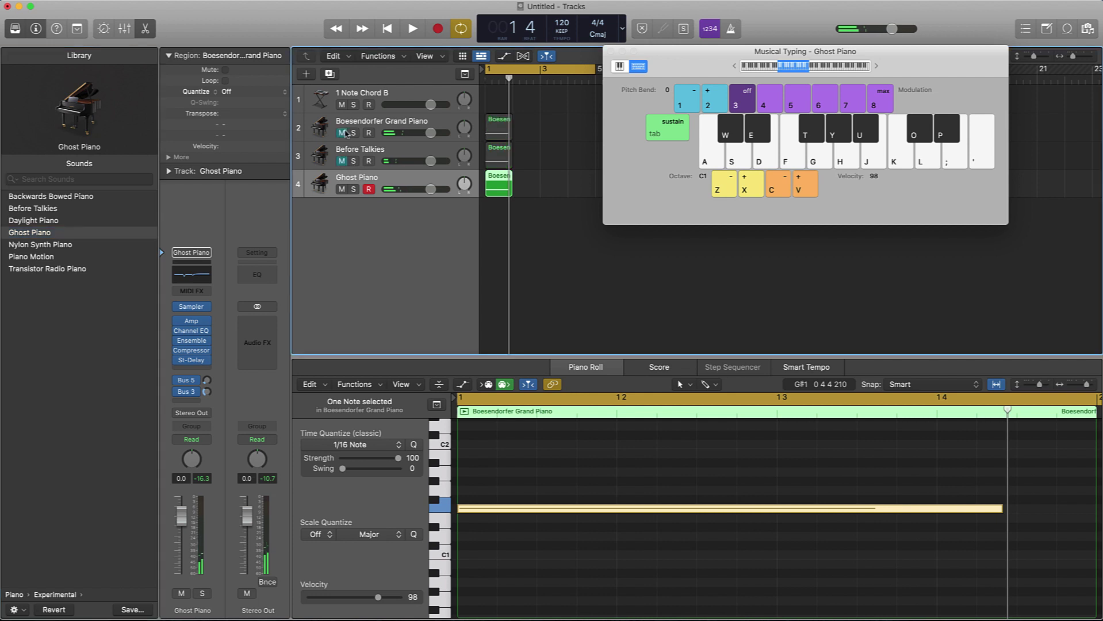
click(344, 134)
key(space)
click(344, 133)
click(343, 162)
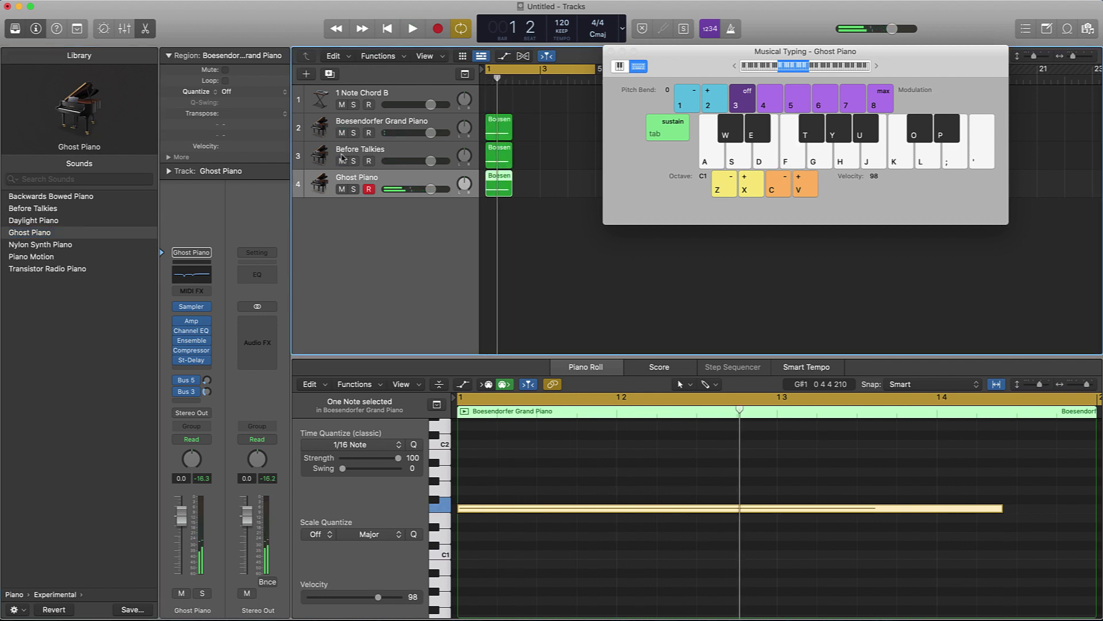
Step: Audition the Before Talkies and Boesendorfer Grand Piano layers one at a time by temporarily muting the other tracks
click(342, 189)
click(342, 133)
key(space)
key(space)
click(342, 134)
click(341, 162)
key(space)
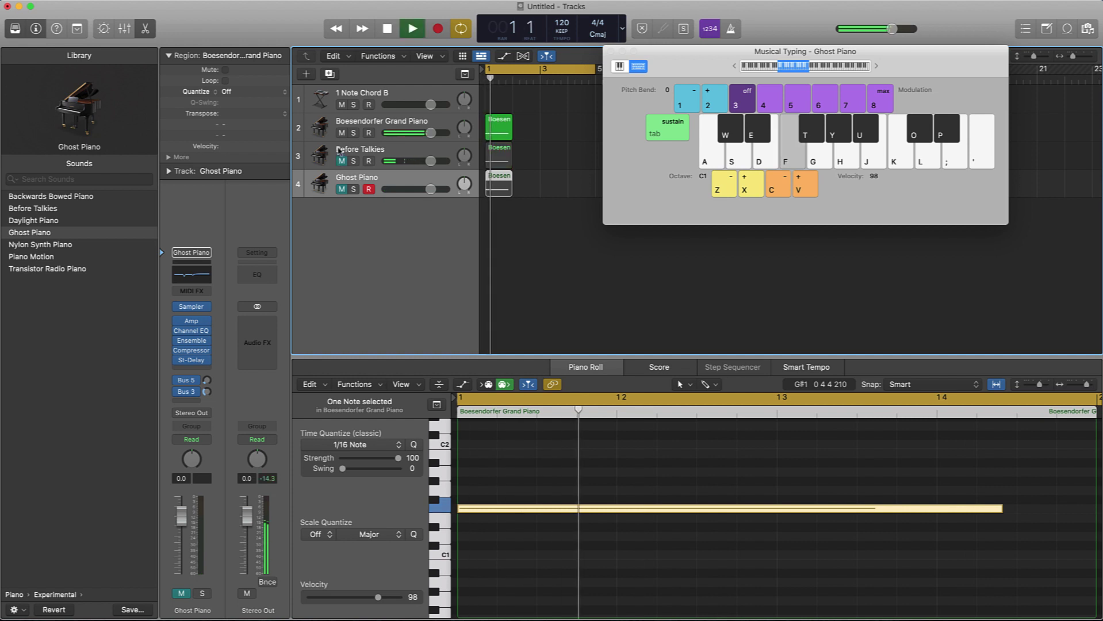
key(space)
click(342, 161)
click(342, 189)
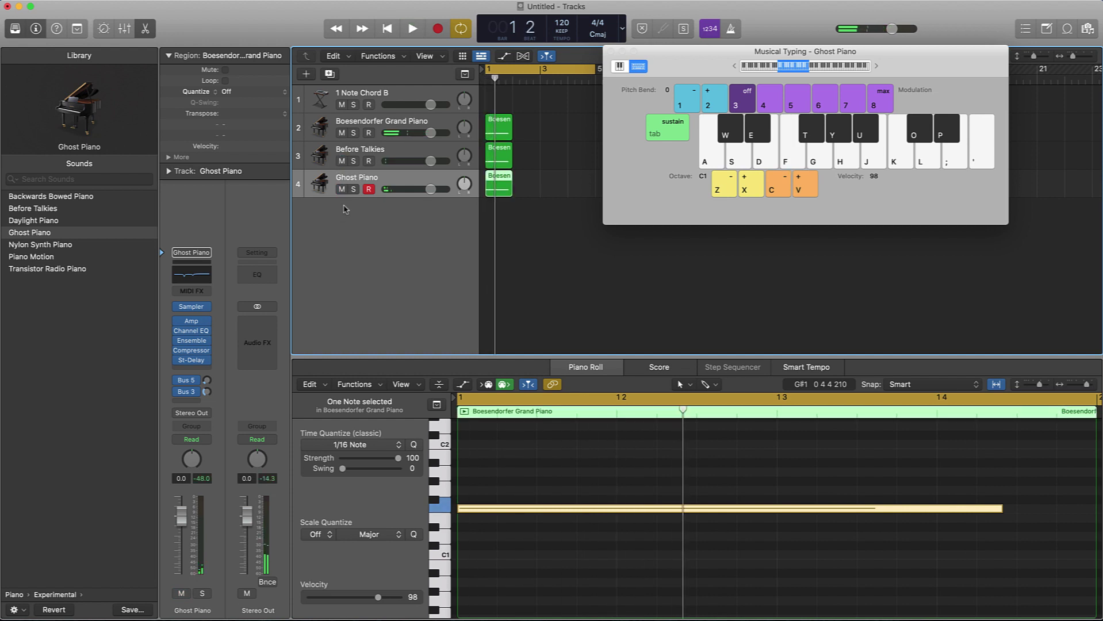
Step: Lower the Before Talkies and Ghost Piano volumes and pan them to opposite sides during playback, with Ghost Piano at -2.3 dB and pan -19
drag(434, 163, 401, 233)
drag(463, 185, 469, 148)
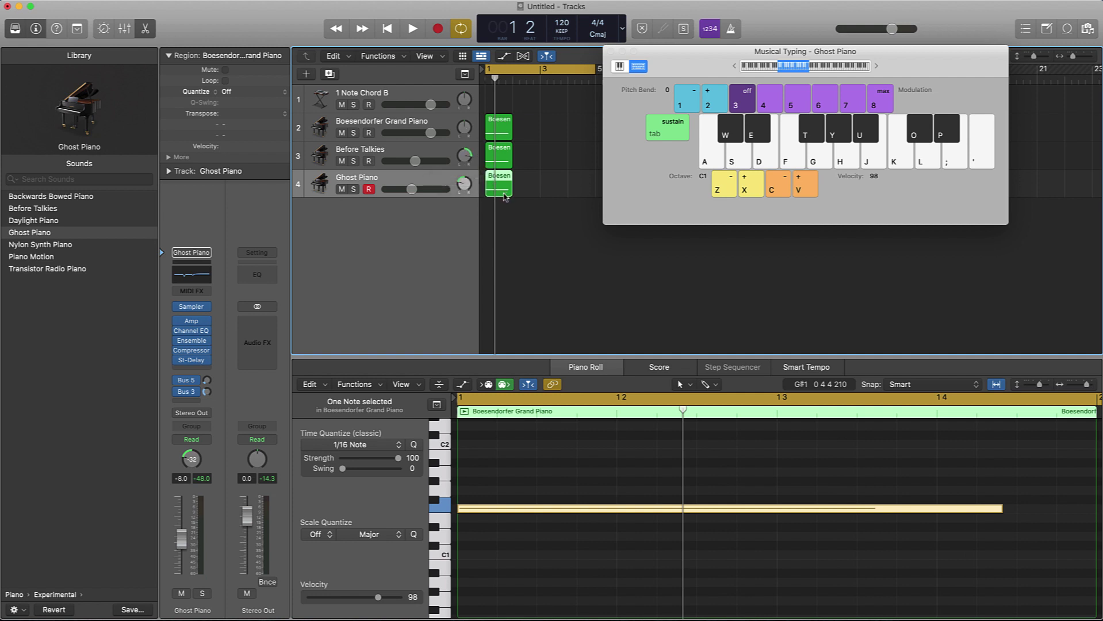
key(space)
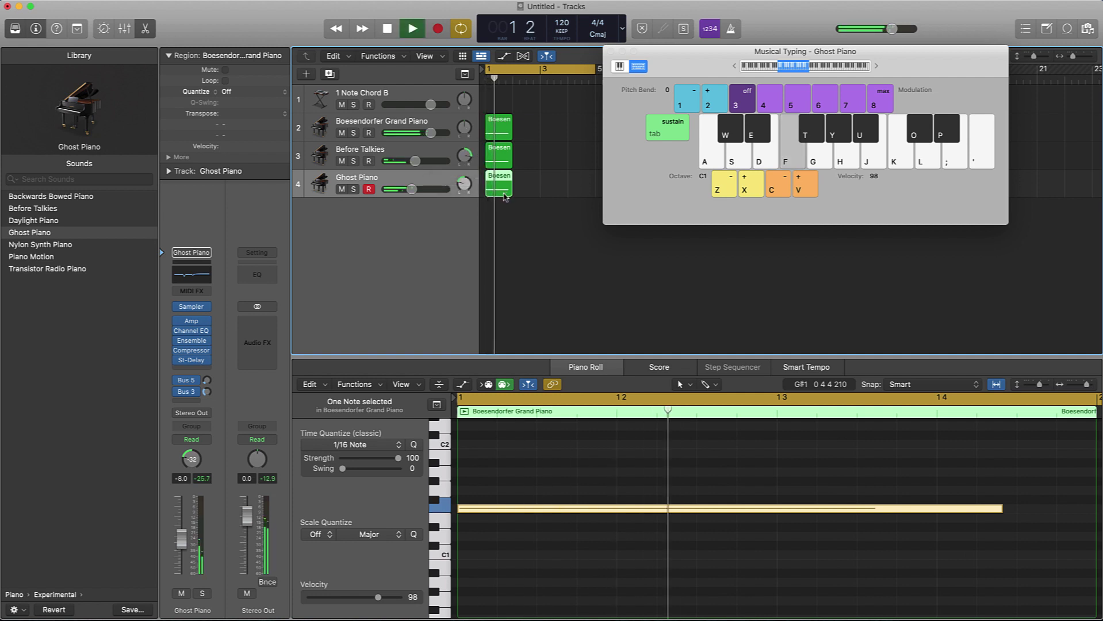
mouse_move(412, 189)
mouse_down()
mouse_move(427, 162)
mouse_move(427, 188)
mouse_up()
drag(464, 156, 453, 181)
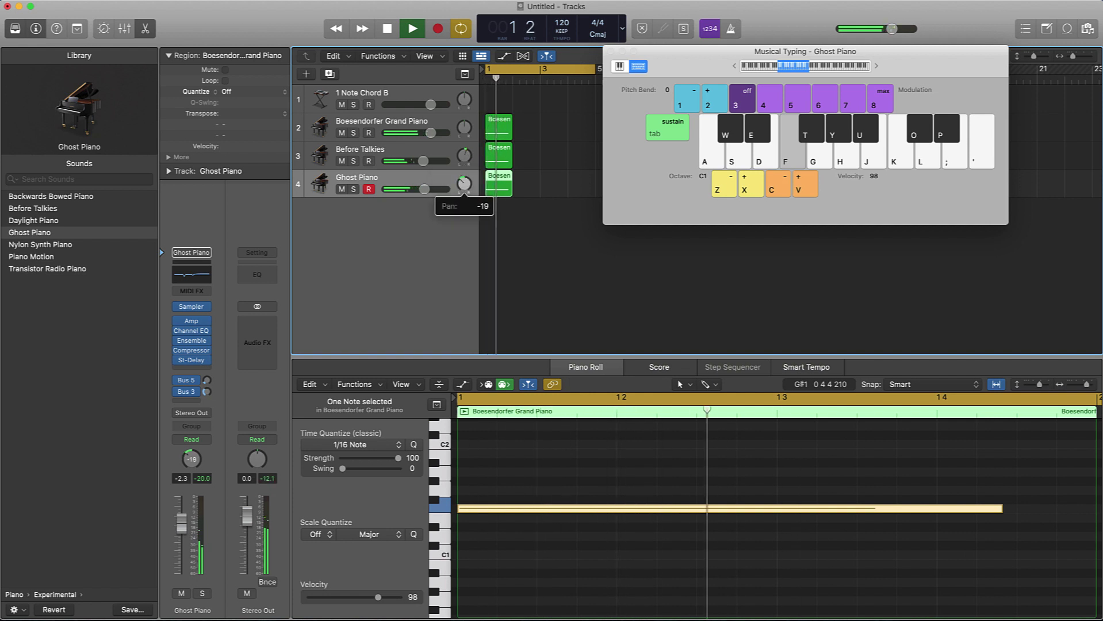
key(space)
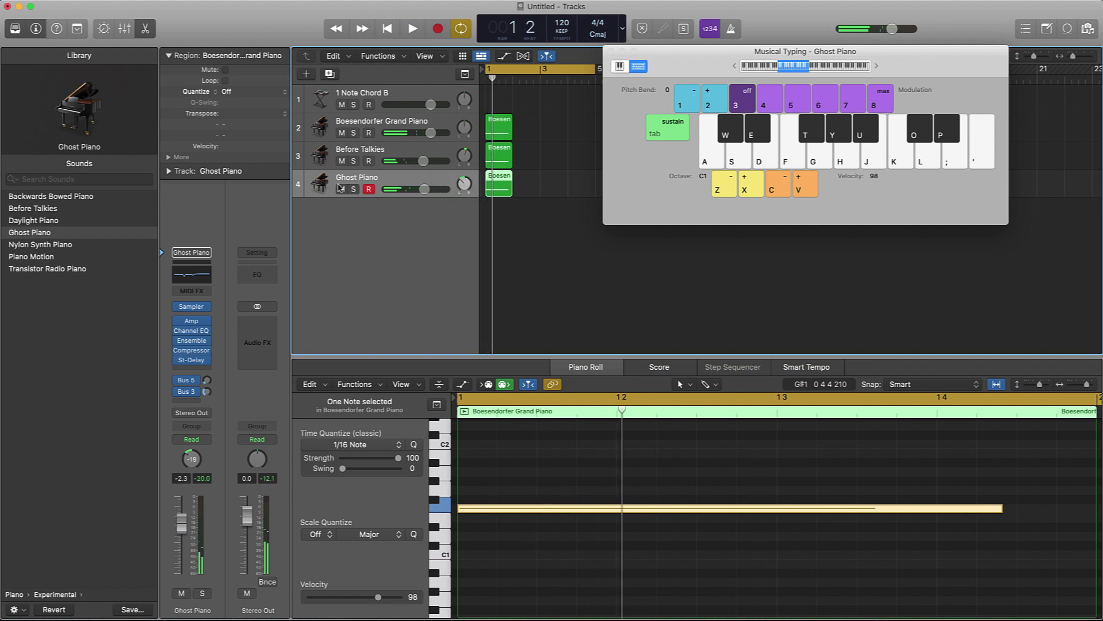
Step: Undo a duplication of the Ghost Piano track and duplicate the Boesendorfer Grand Piano track instead
key(super+d)
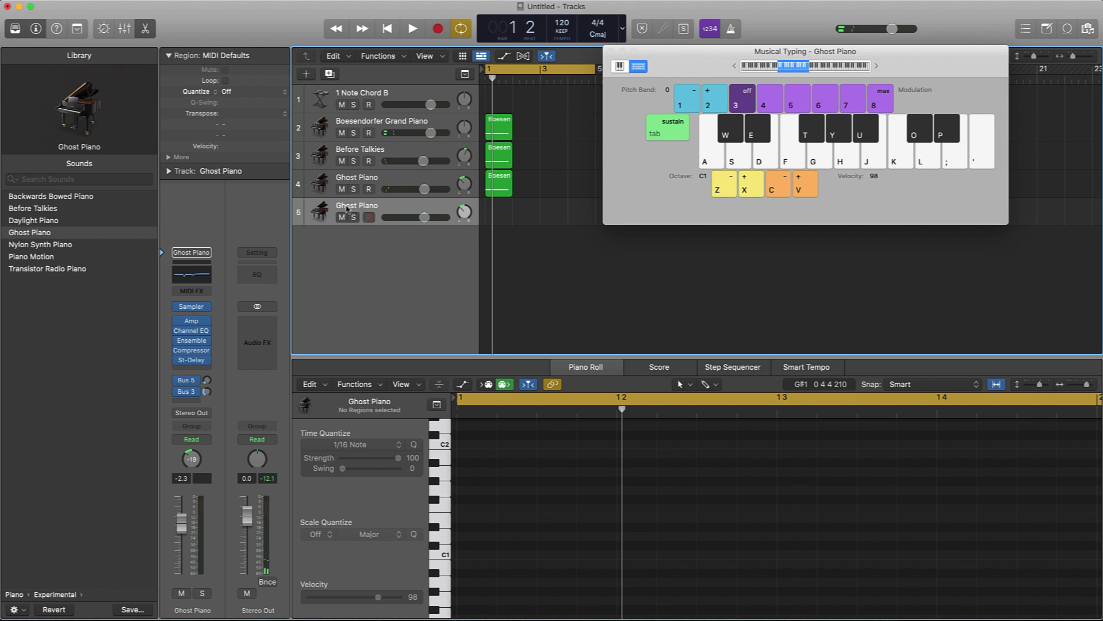
key(super+z)
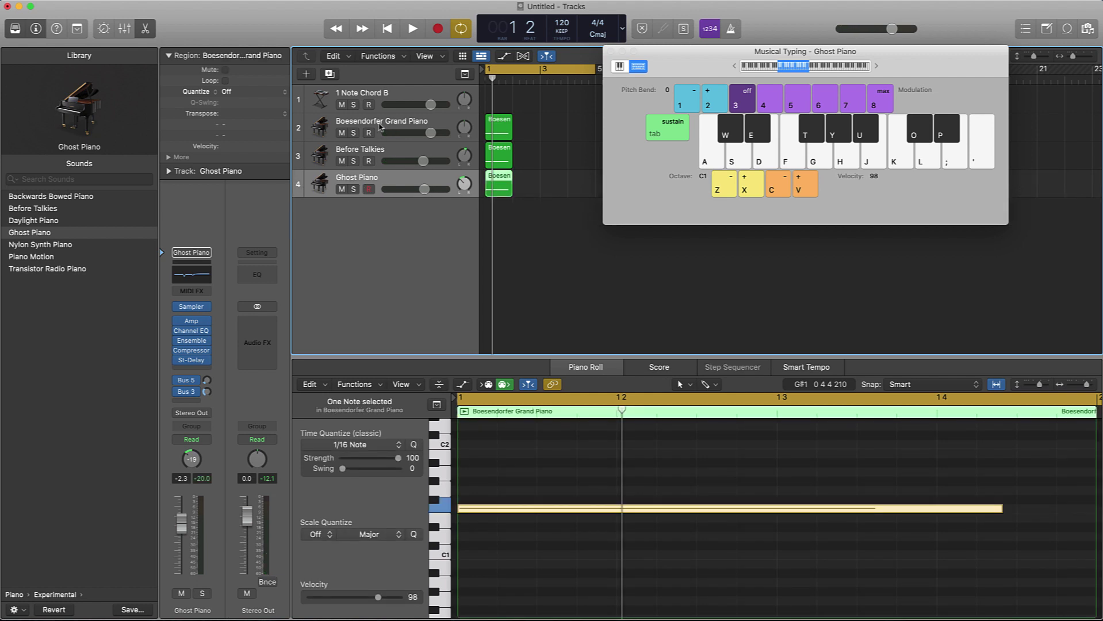
click(380, 128)
key(super+d)
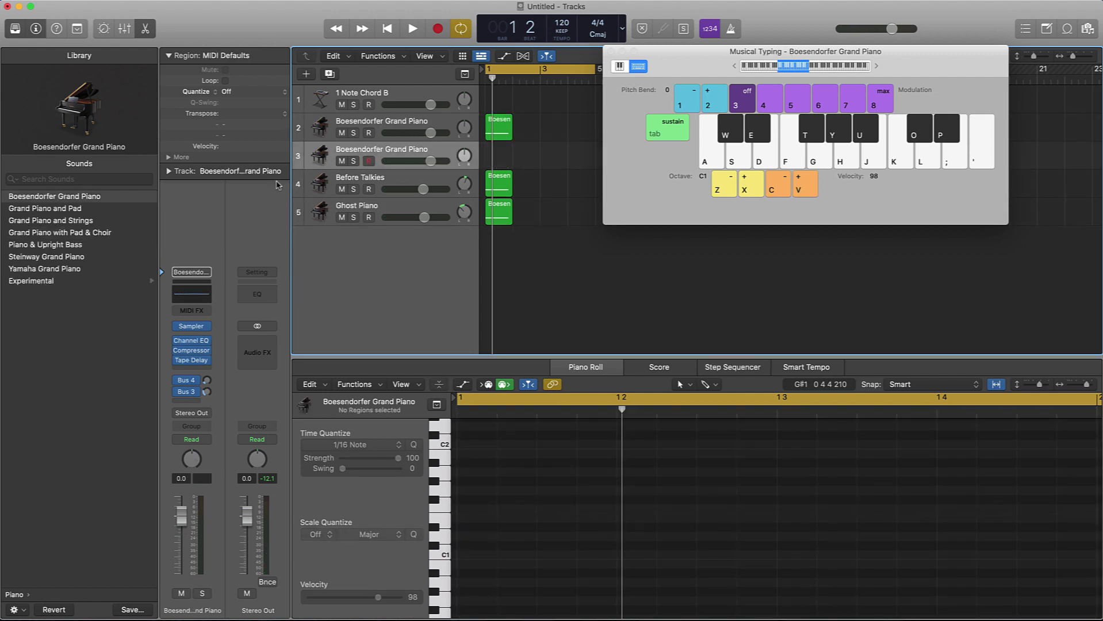
Step: Play several test notes on the duplicated Boesendorfer Grand Piano track
key(h)
key(j)
key(k)
key(l)
key(g)
key(d)
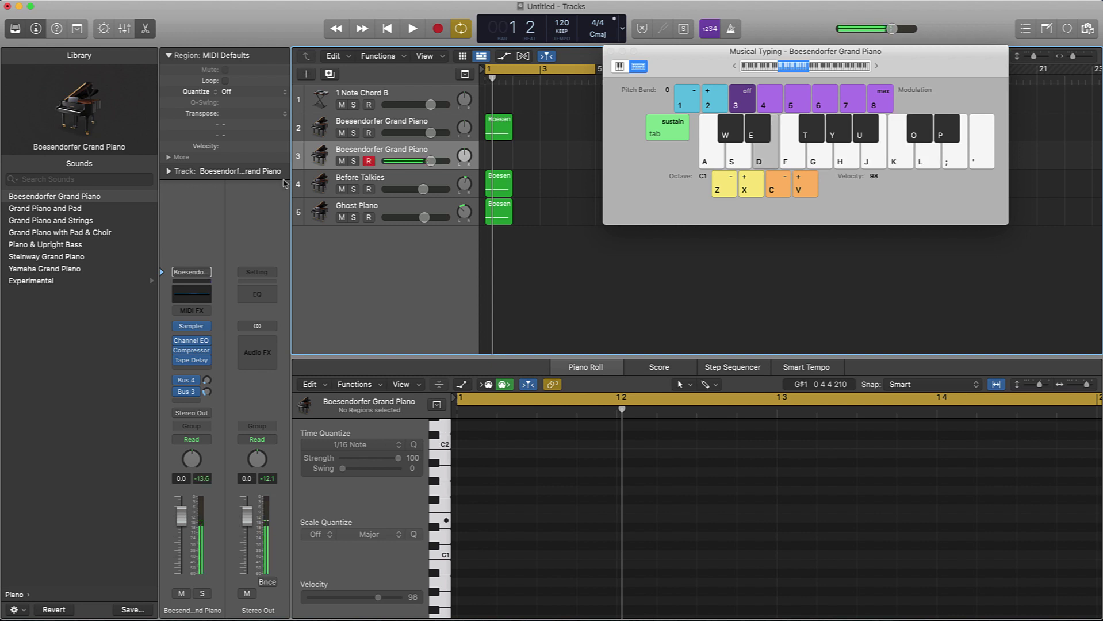
key(f)
Step: Lower the Musical Typing octave to C0 and record one sustained low note across the first bar of the duplicated piano track
key(z)
key(f)
key(r)
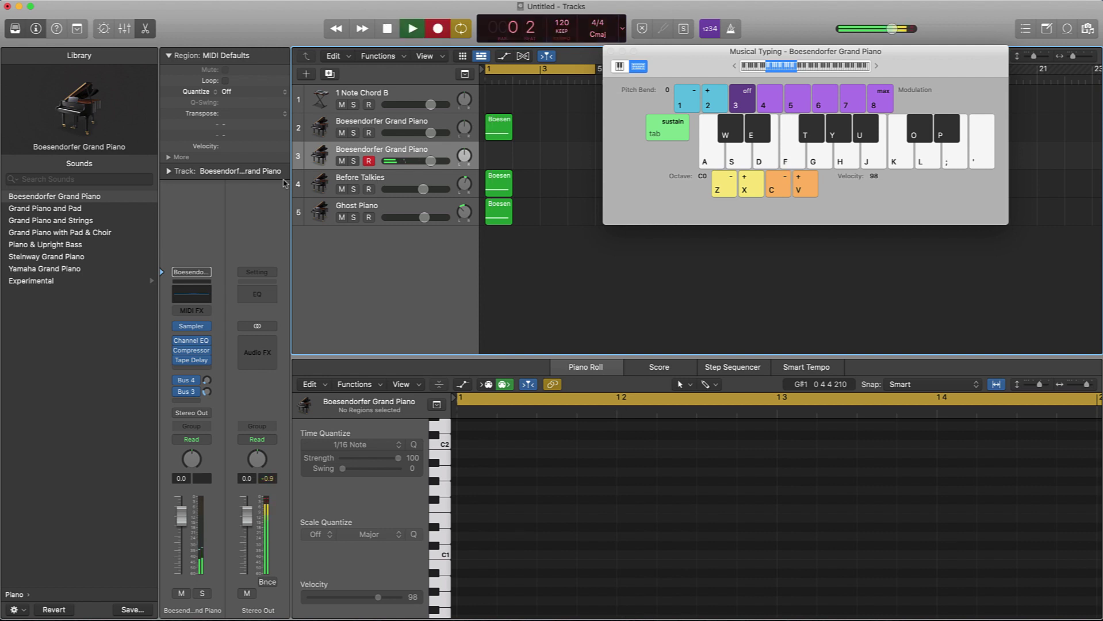
key(f)
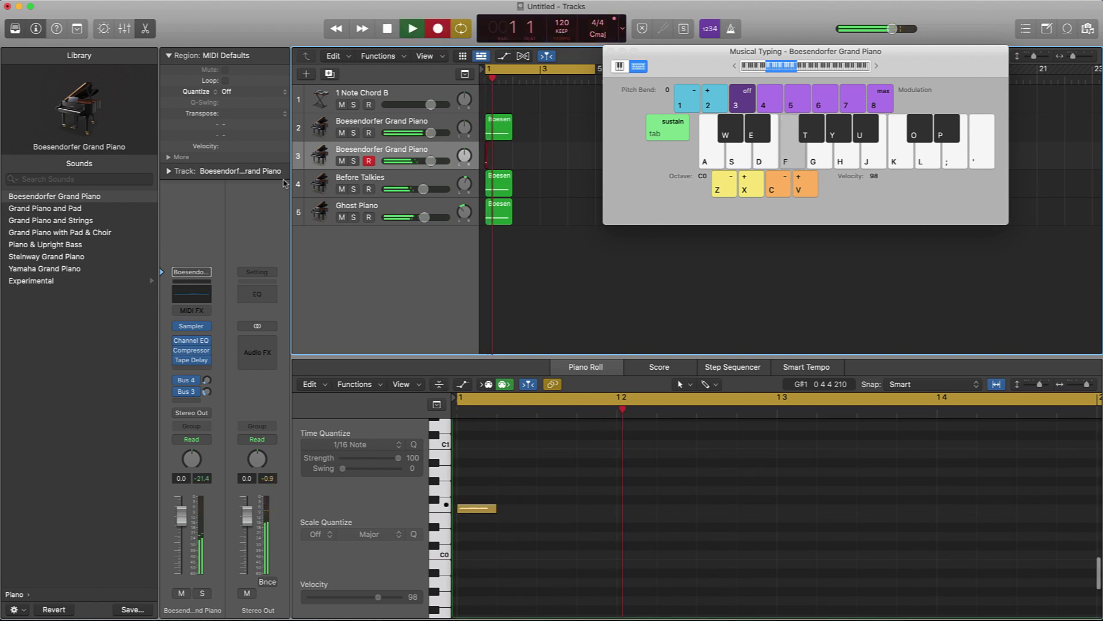
key(space)
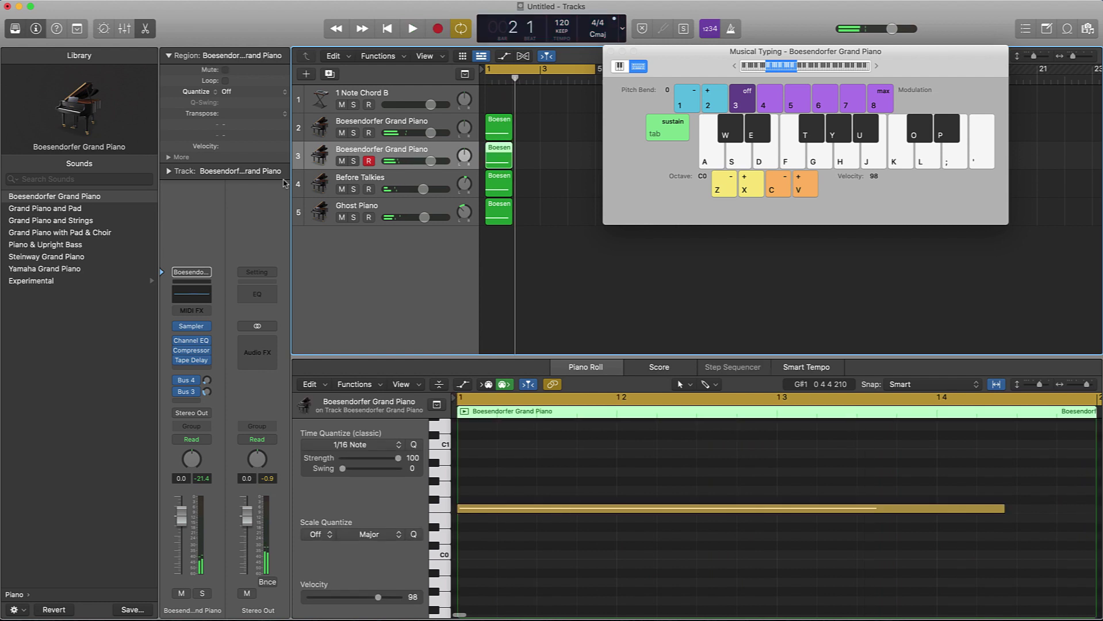
click(507, 509)
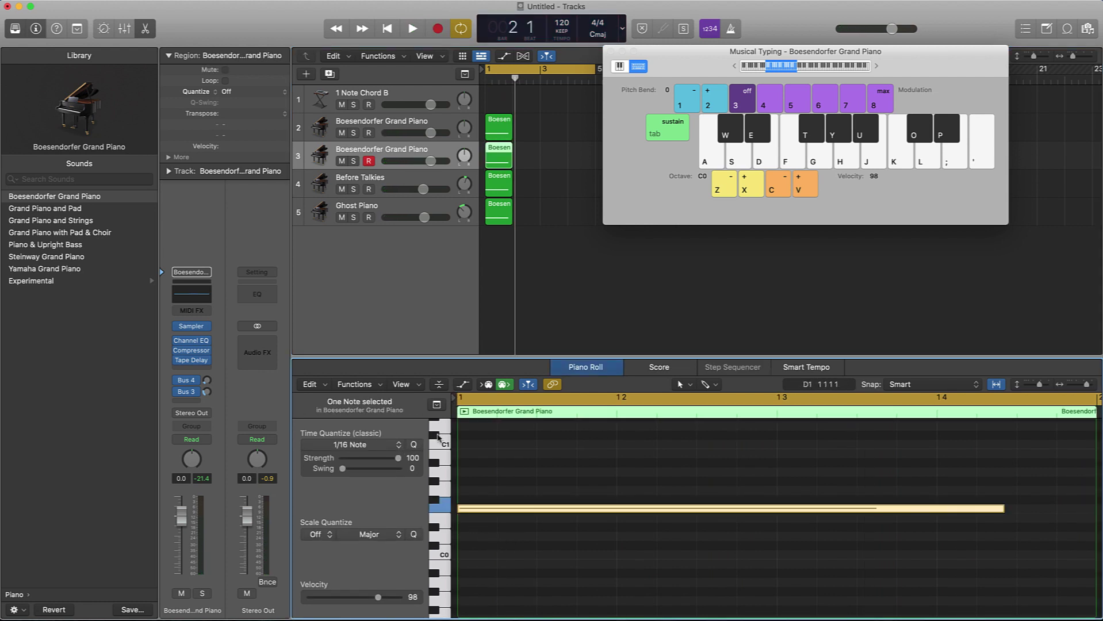
Step: Bounce all four piano regions in place to a new track named Dope Piano, keeping the source regions muted
click(506, 241)
key(super+a)
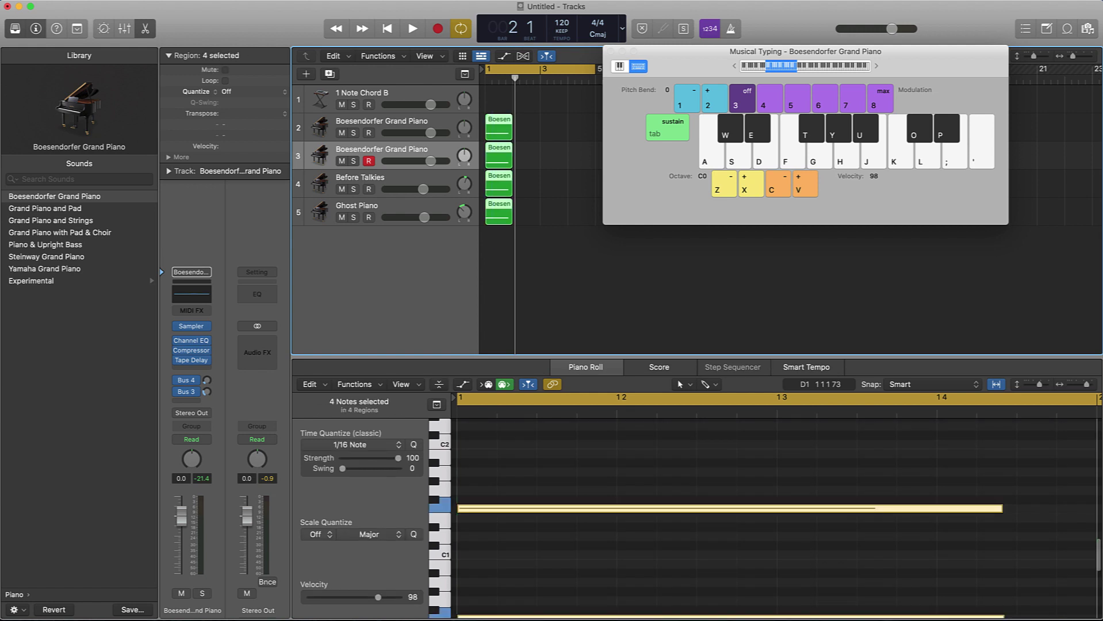
right_click(497, 211)
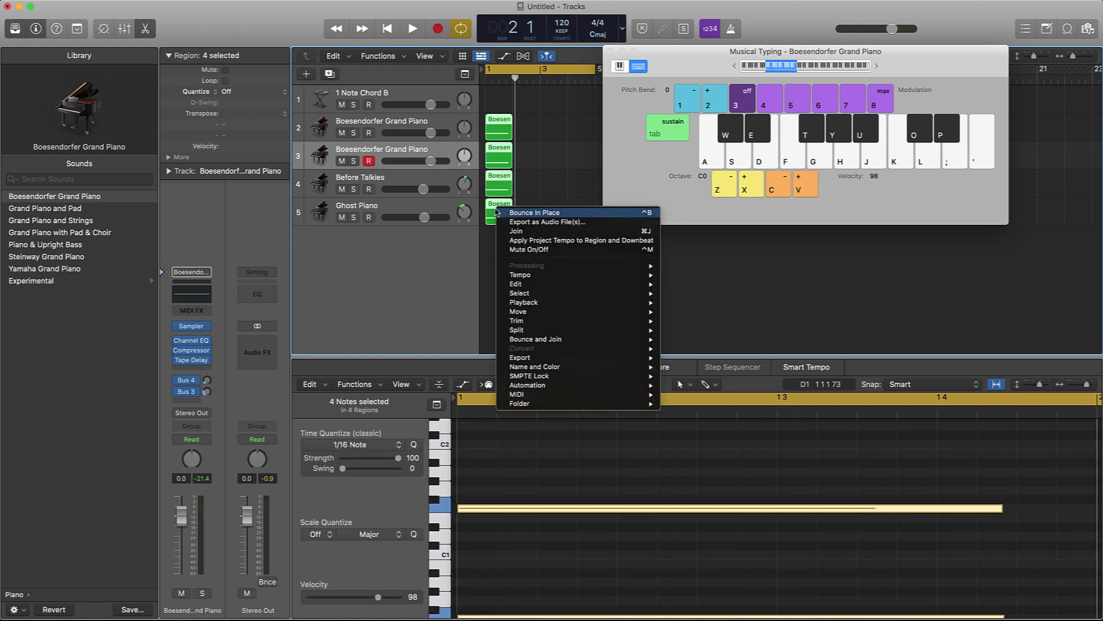
click(525, 214)
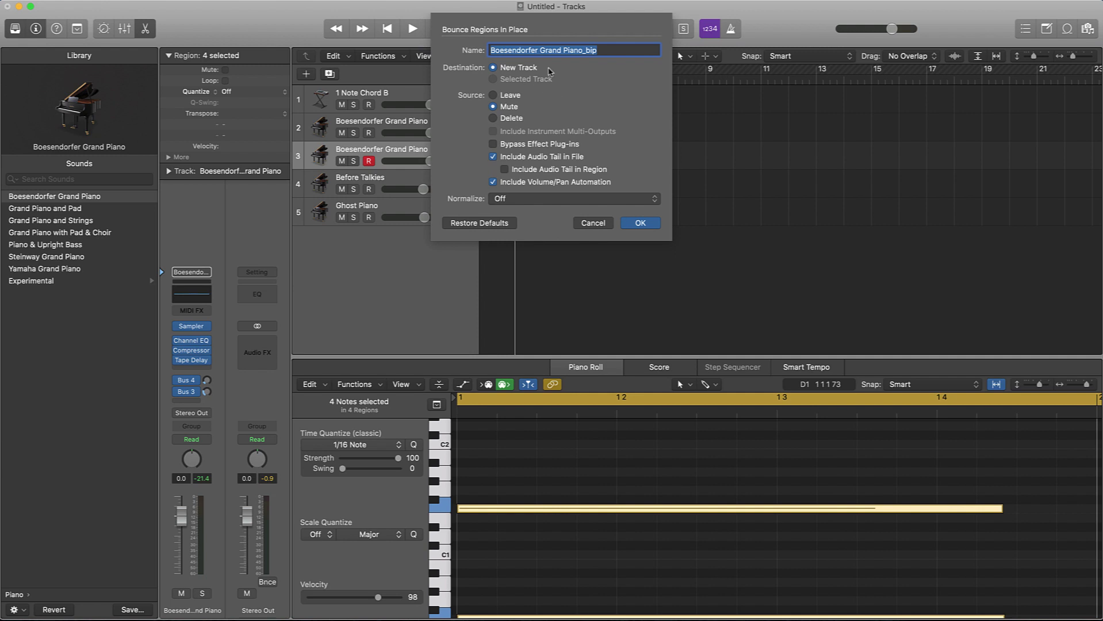
text(Dope Piano)
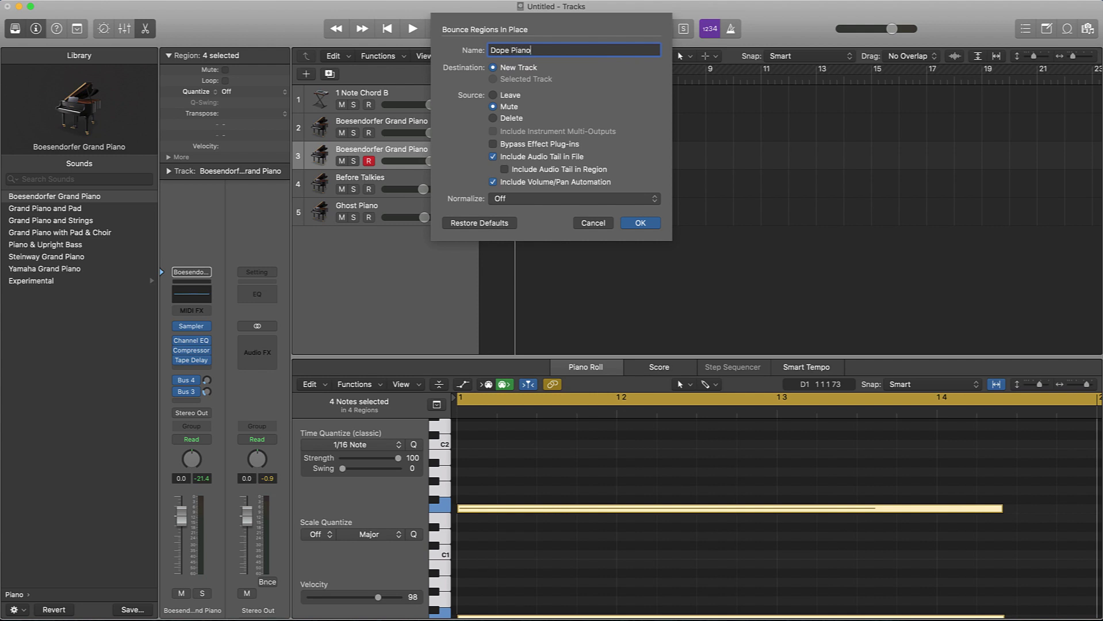
key(Return)
Step: Move the Dope Piano track below Ghost Piano and load its audio region into Quick Sampler on a new instrument track
key(super+k)
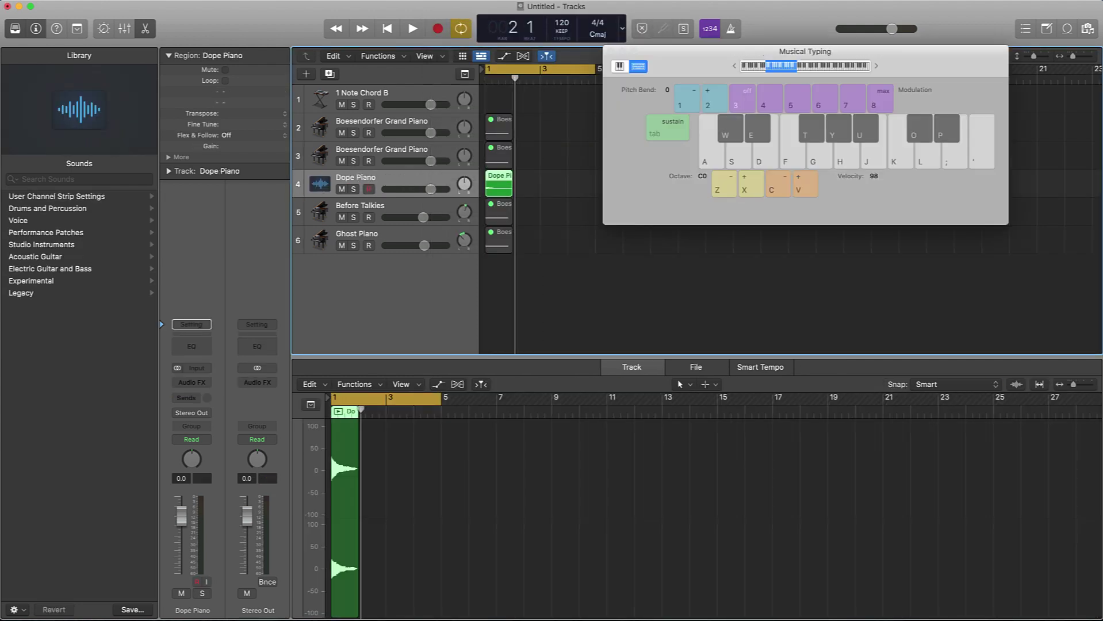
drag(385, 183, 386, 262)
drag(497, 252, 363, 277)
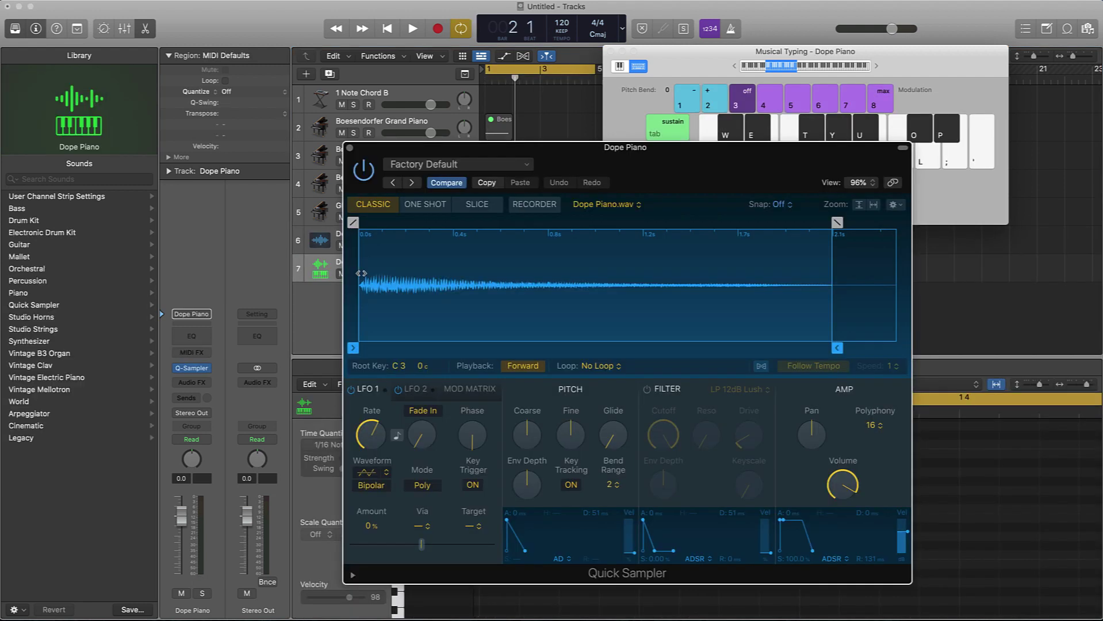
Step: Turn on Flex with Follow Tempo for the Dope Piano sample in Quick Sampler and play test notes
click(717, 62)
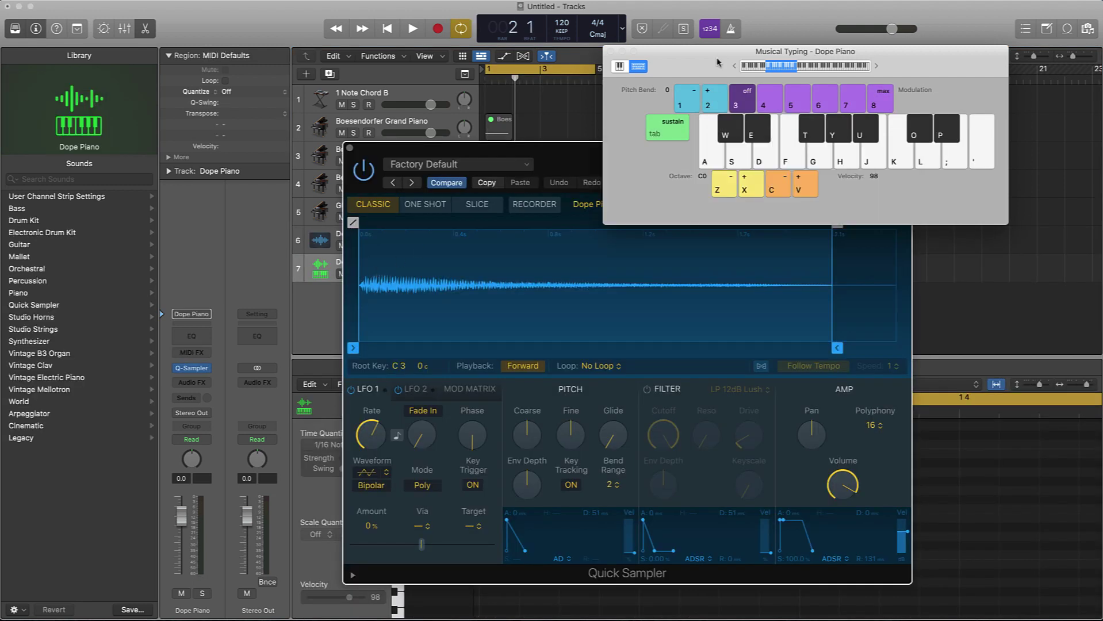
click(761, 367)
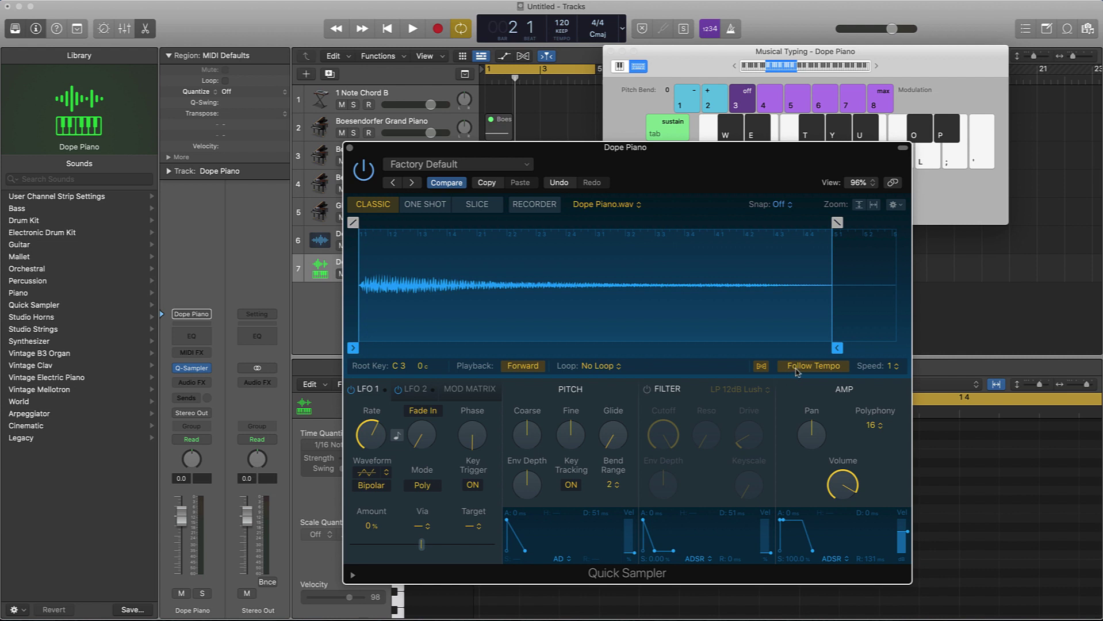
key(x)
key(f)
key(k)
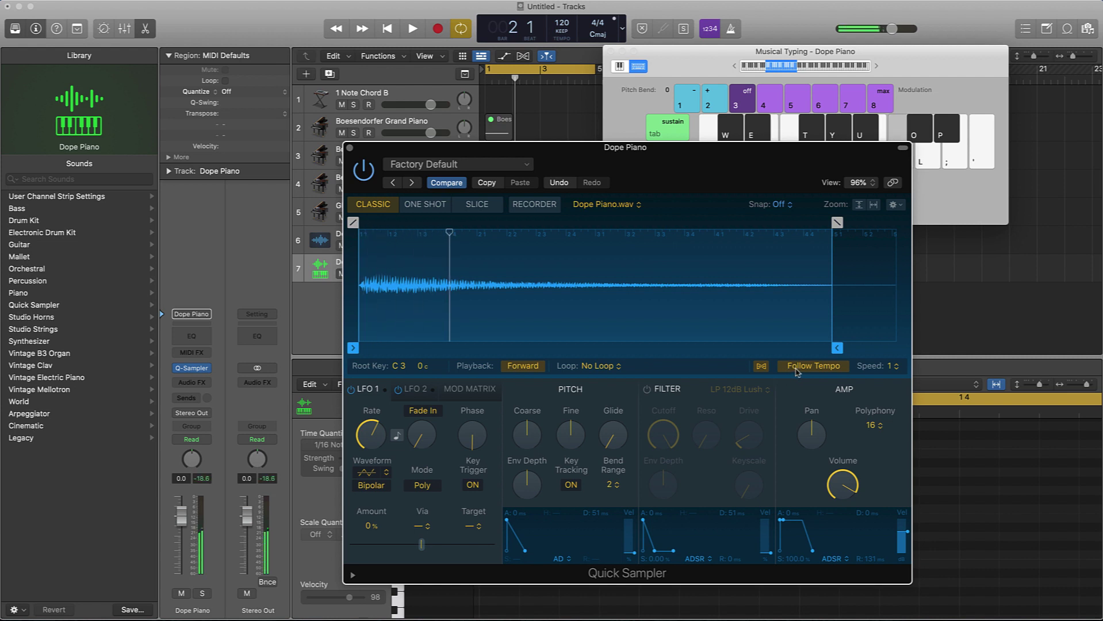
key(k)
Step: Raise the Musical Typing octave and audition the Dope Piano sample across several notes
key(x)
key(k)
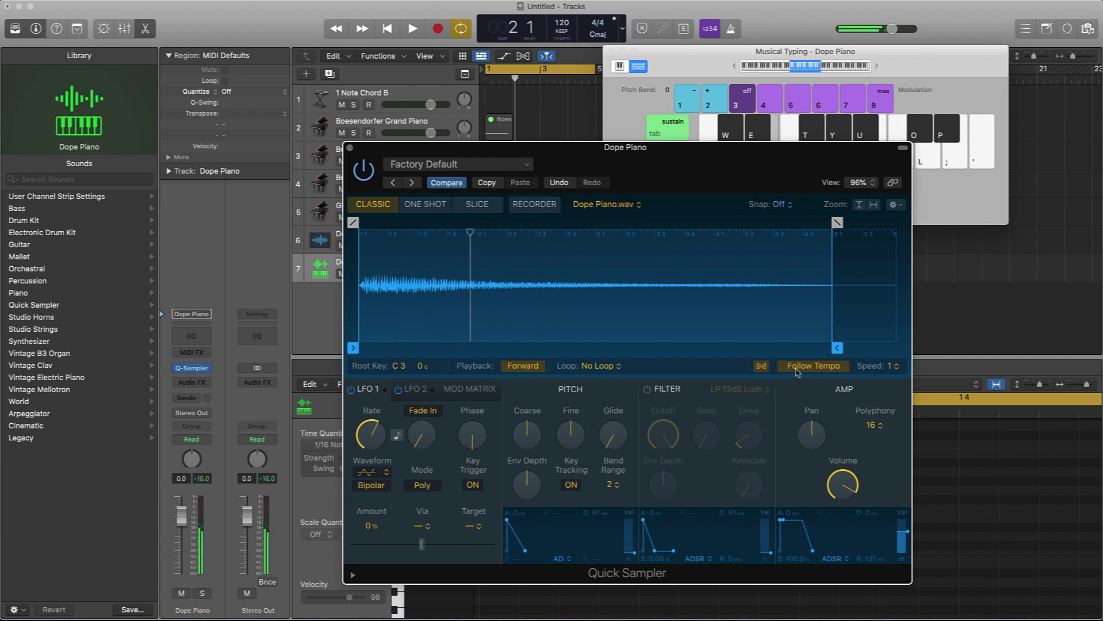
key(f)
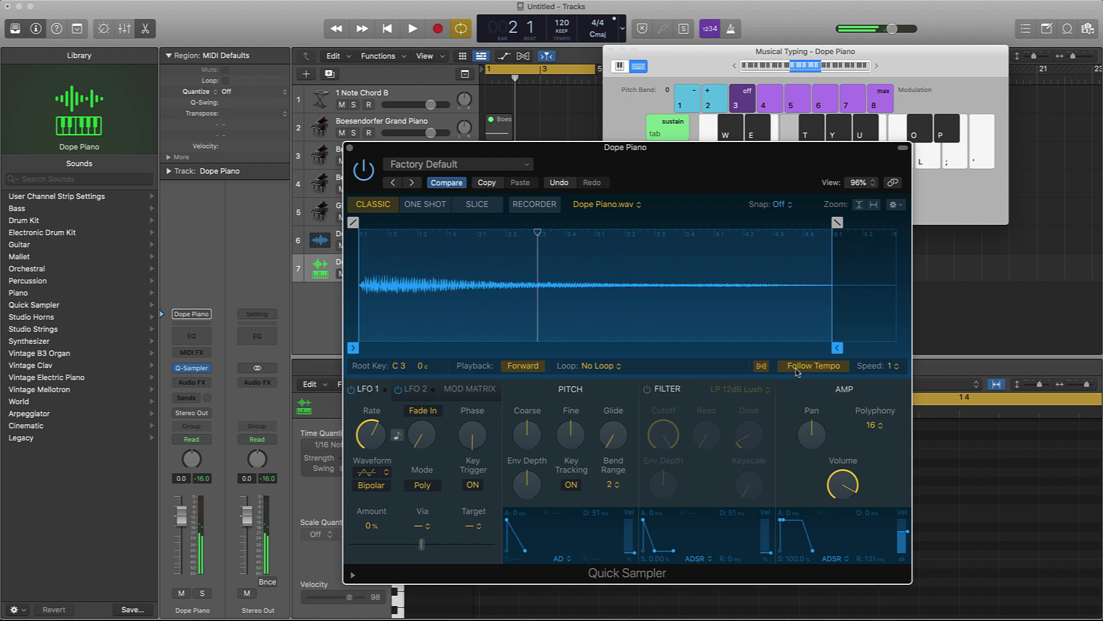
key(t)
key(a)
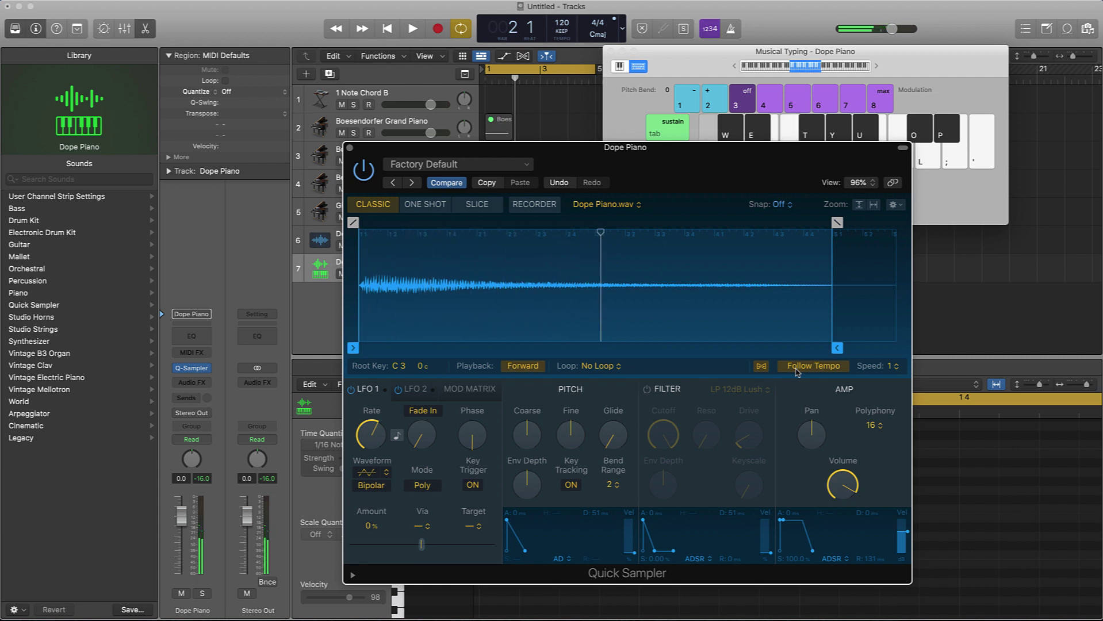
key(k)
key(f)
key(f)
key(f)
Step: Raise the Musical Typing octave once more and play notes and chords with the Dope Piano sampler
key(x)
key(k)
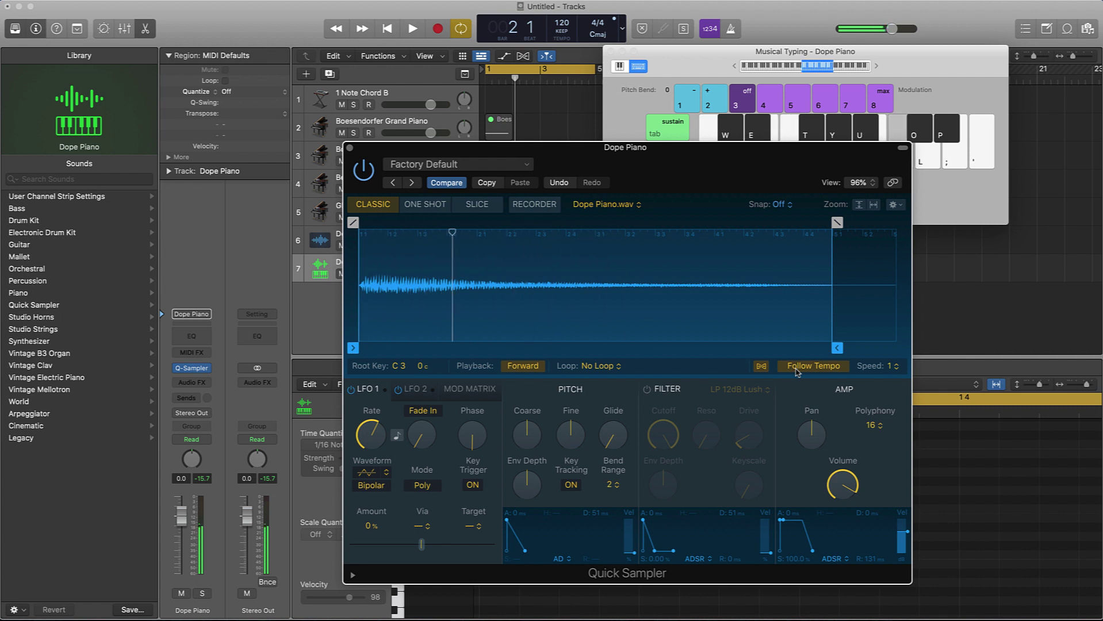
key(f)
key(f)
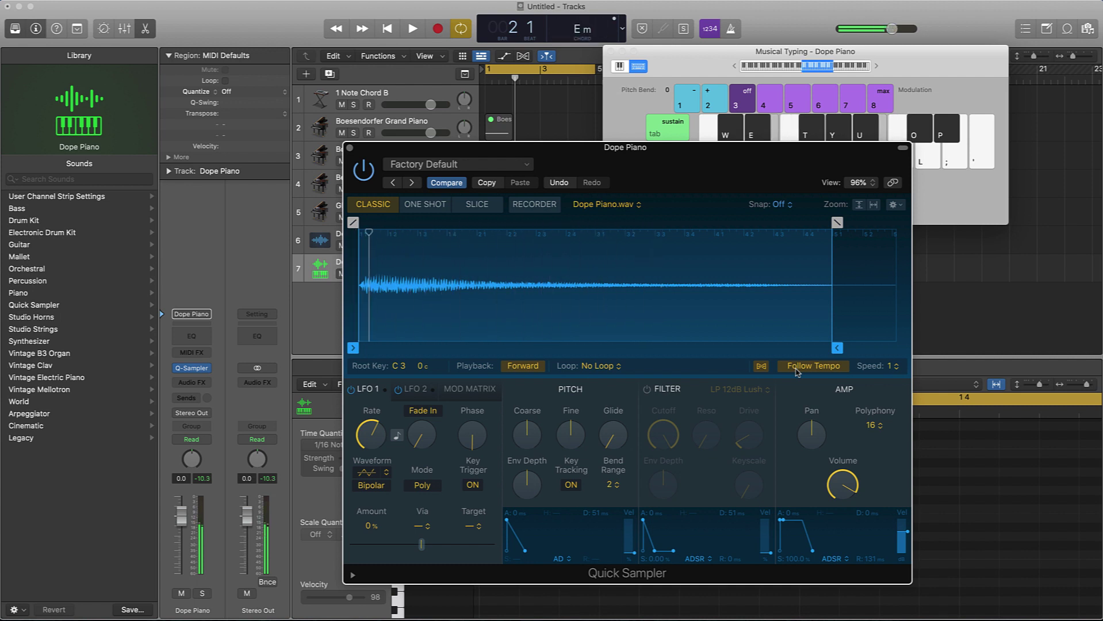
key(f)
key(f)
key(k)
key(k)
key(k)
key(f)
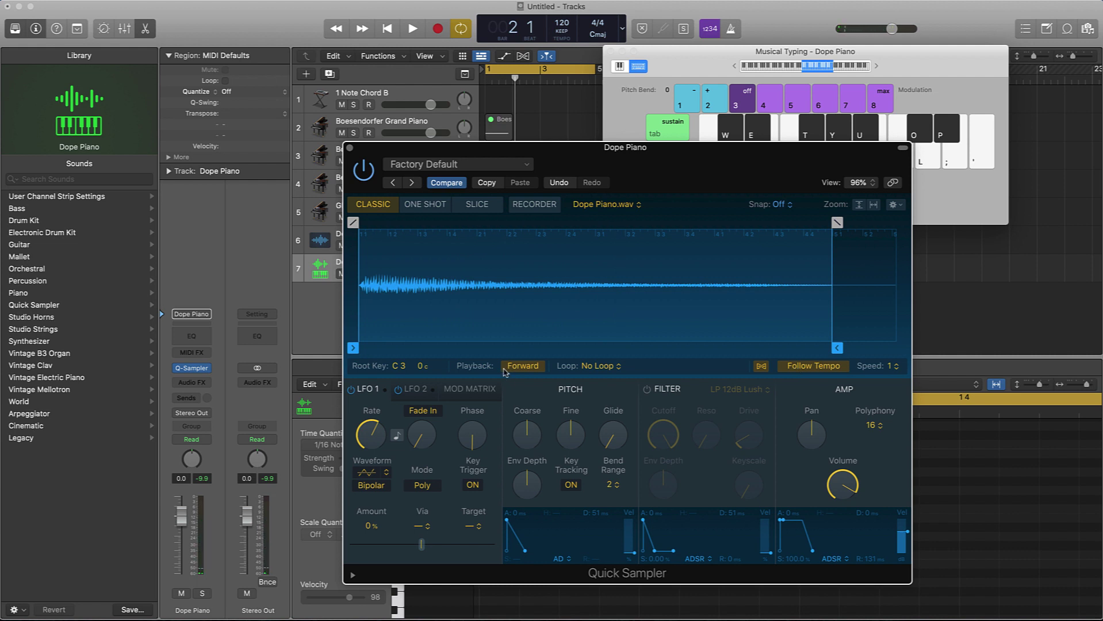
Step: Save the Quick Sampler setting as "Dope Piano" in the Quick Sampler folder and close the plug-in window
click(455, 165)
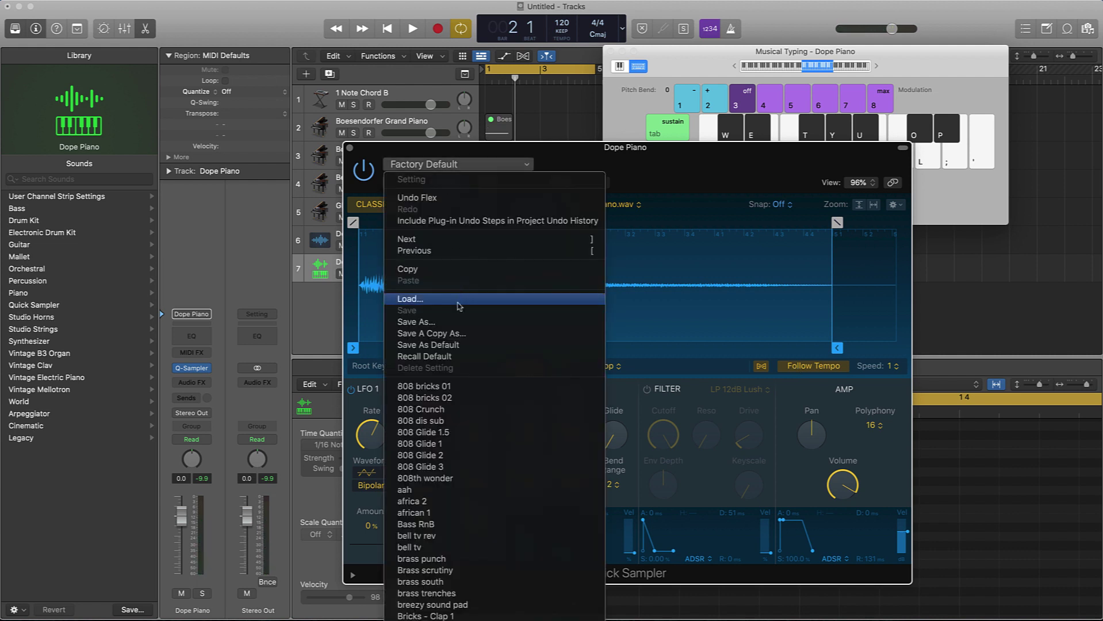
click(436, 328)
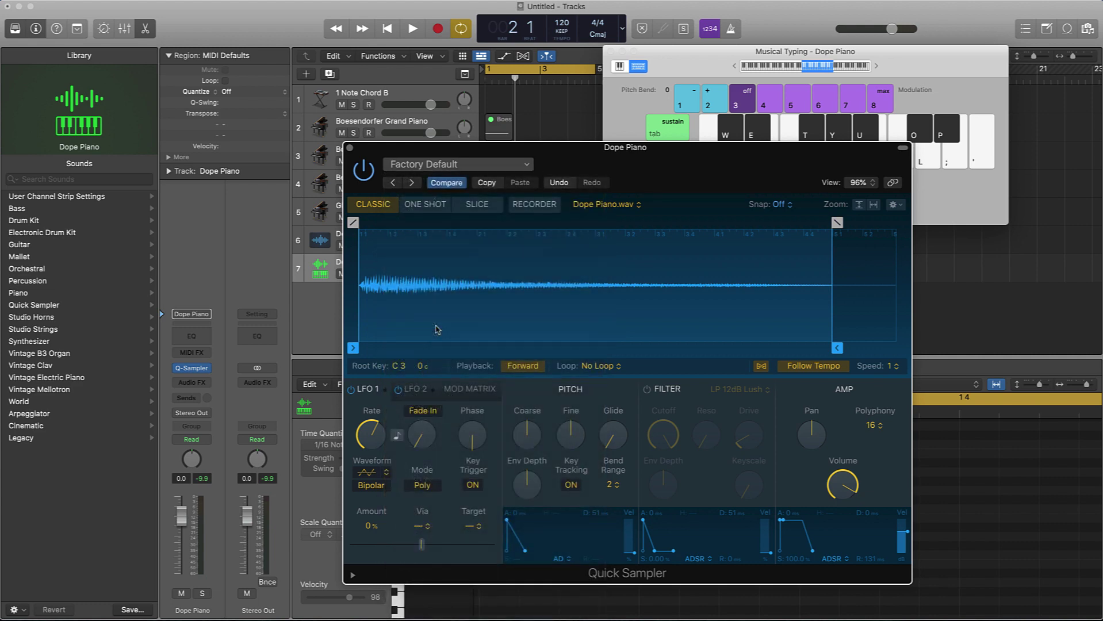
text(Dope Piano)
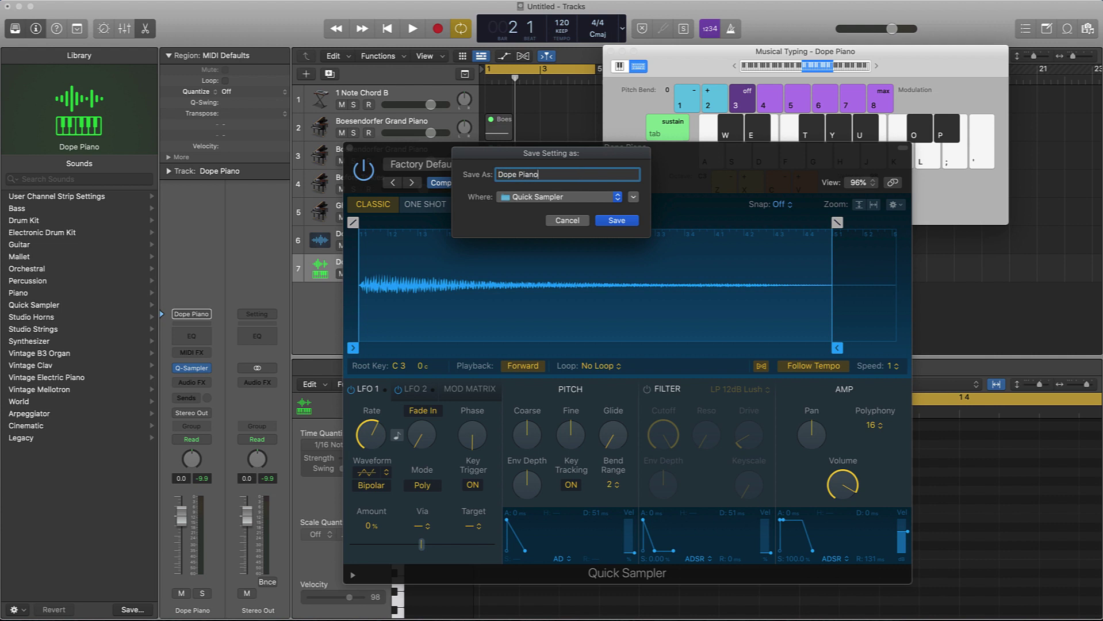
key(Return)
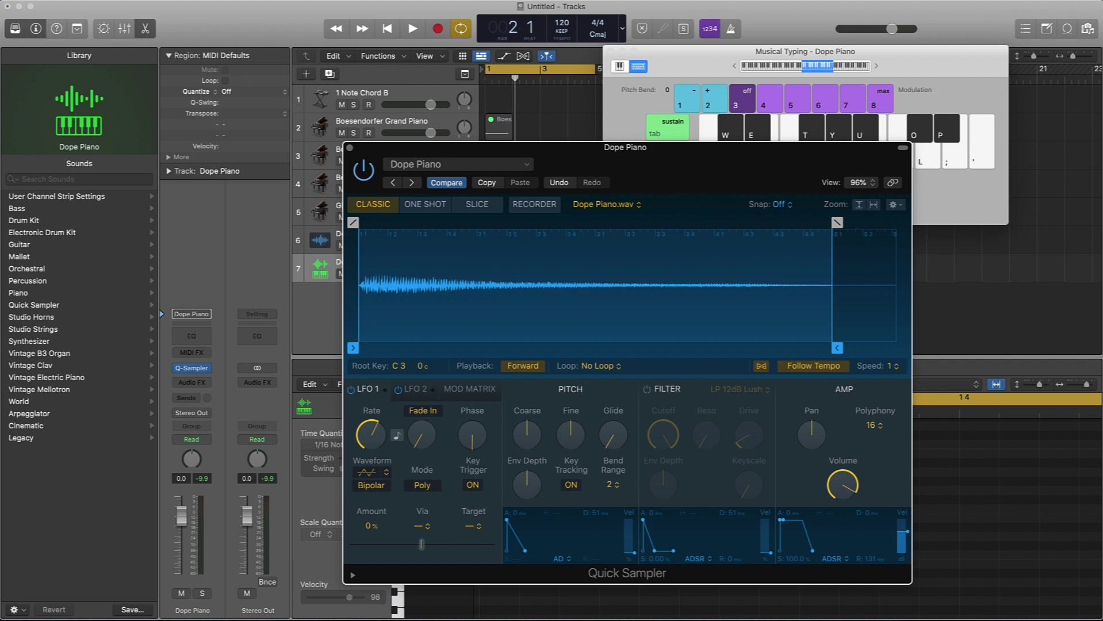
click(349, 149)
Step: Create one new software instrument track with Quick Sampler as its instrument
click(307, 74)
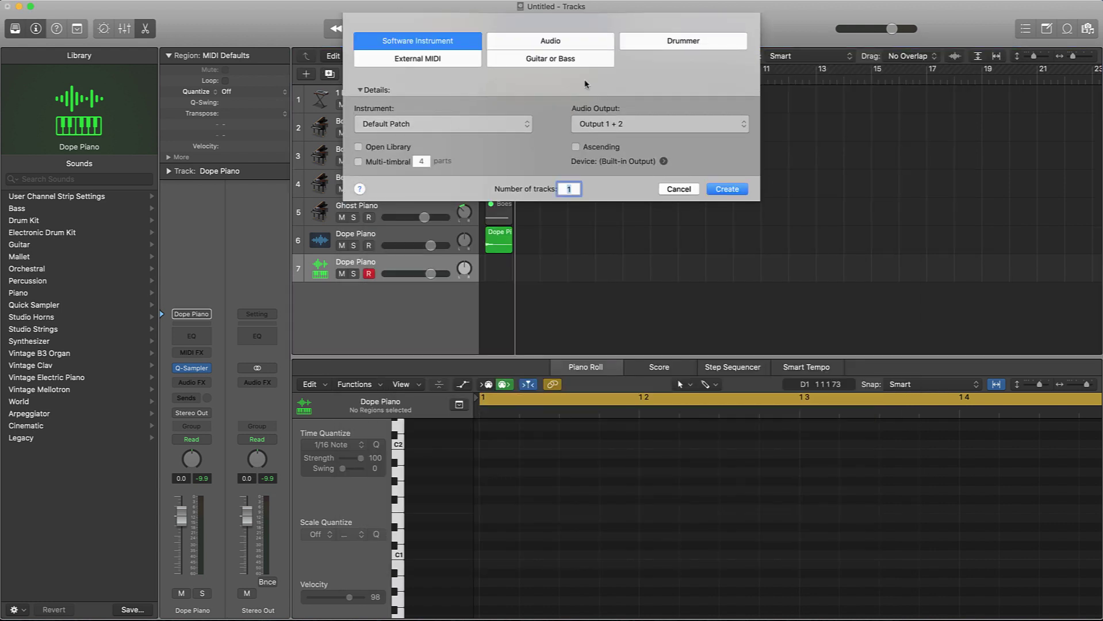
click(447, 128)
mouse_move(418, 277)
mouse_move(426, 244)
click(529, 254)
click(726, 194)
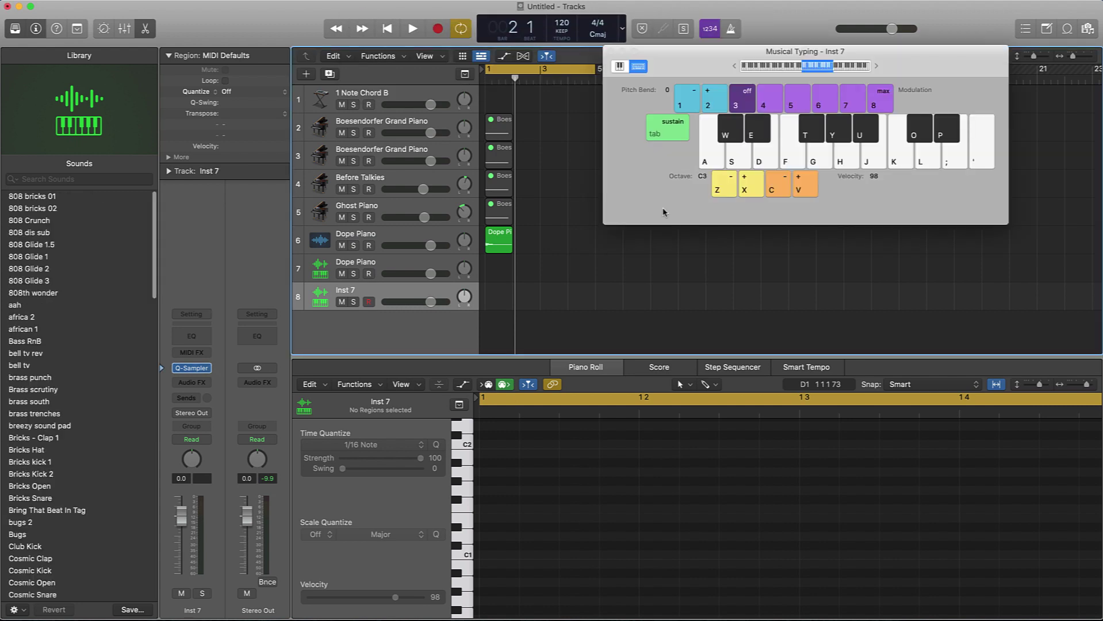
Step: Open Quick Sampler on the new instrument track and load the saved Dope Piano setting
click(195, 374)
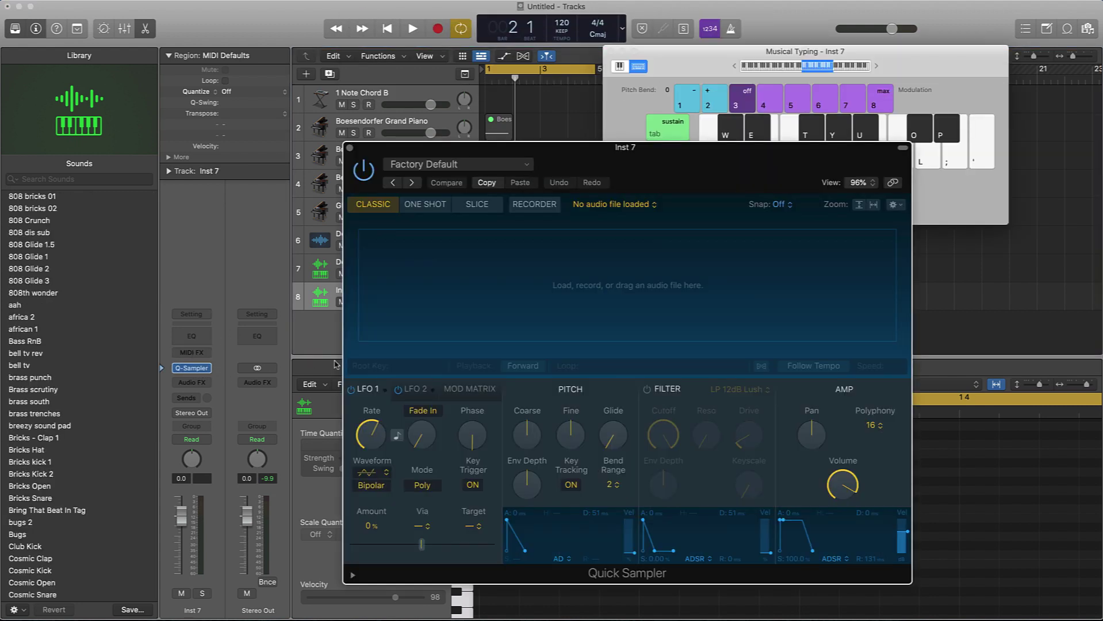
click(440, 166)
scroll(443, 446, down, 5)
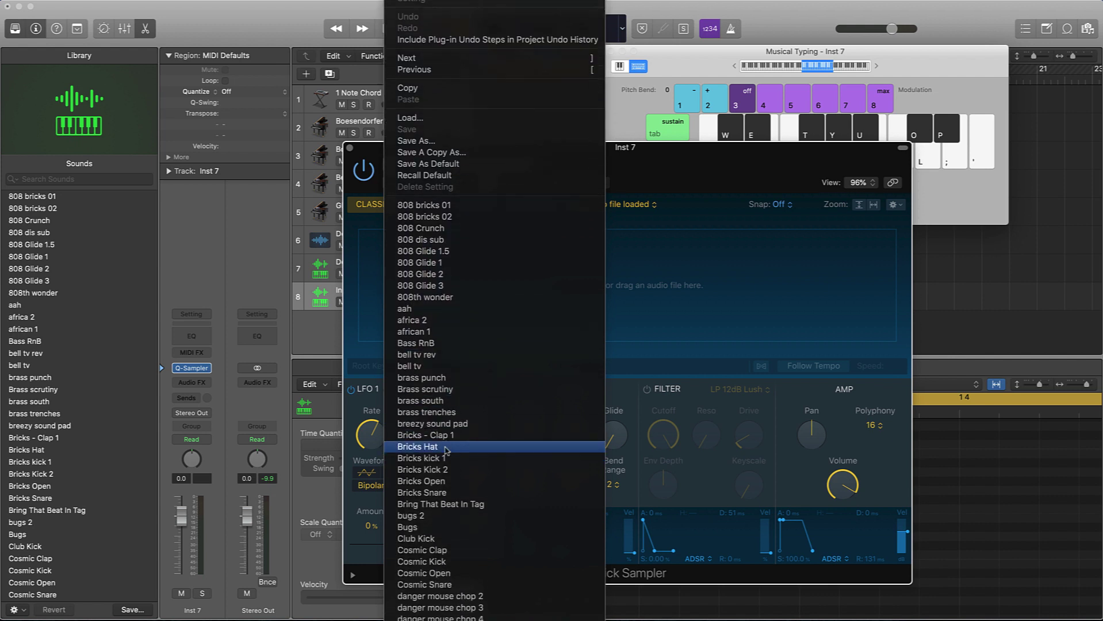
scroll(443, 437, down, 2)
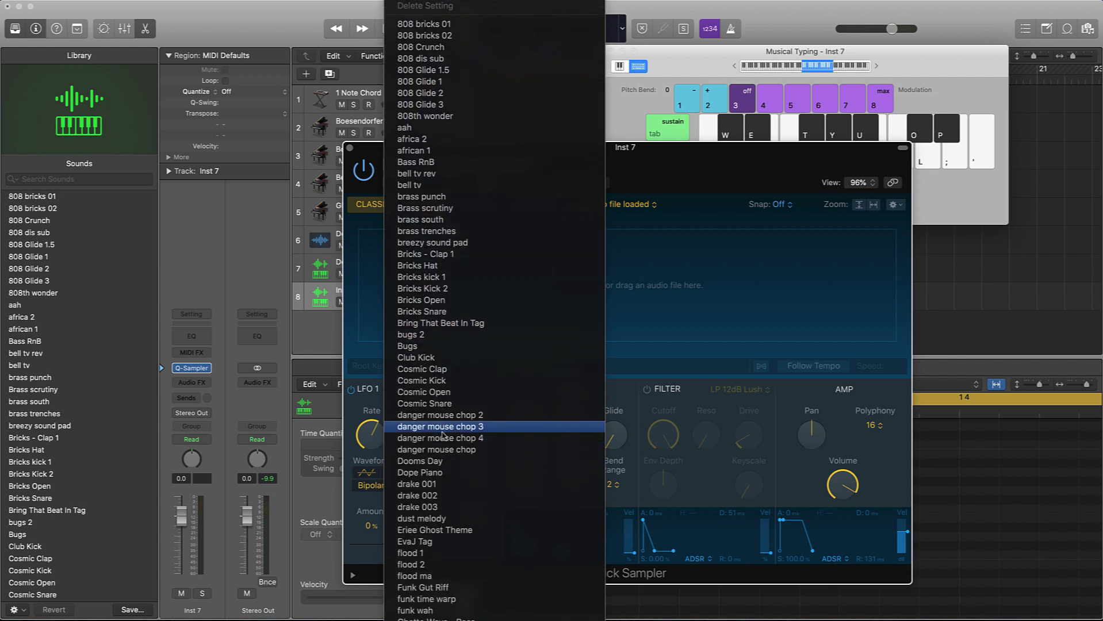
click(441, 472)
Step: Audition the loaded Dope Piano setting with test notes, lowering the Musical Typing octave to C2, and close the plug-in window
key(a)
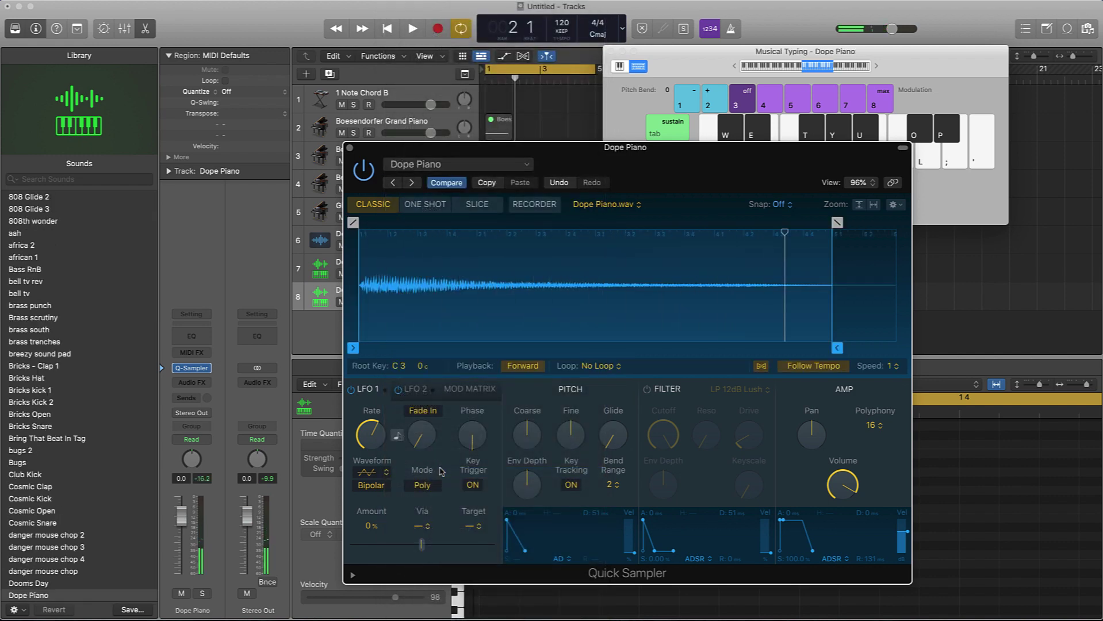
key(a)
key(a)
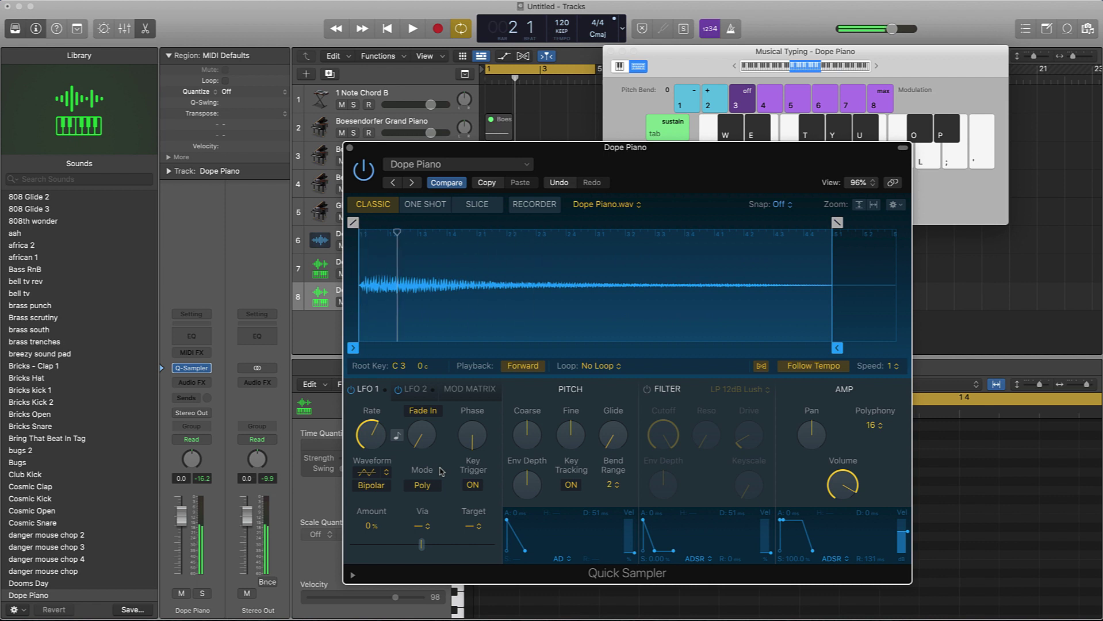
key(a)
key(a)
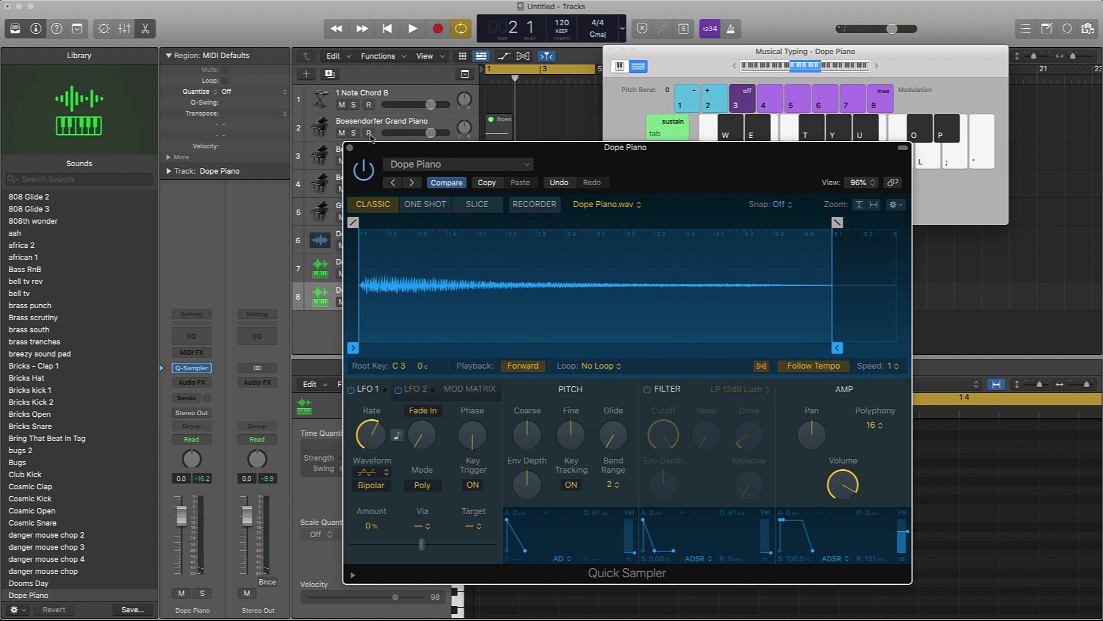
click(350, 148)
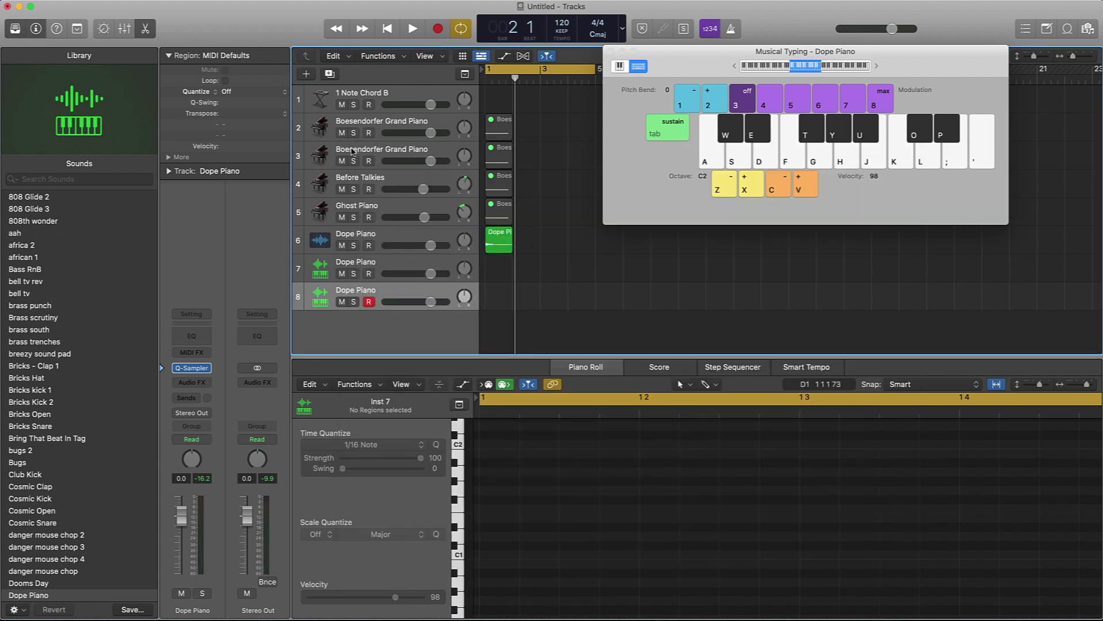